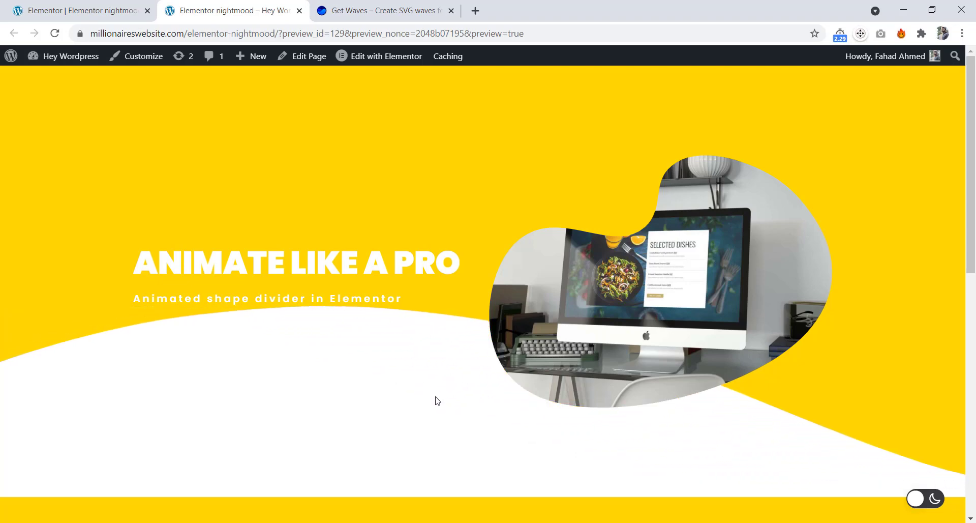
scroll(444, 407, down, 2)
scroll(443, 407, down, 9)
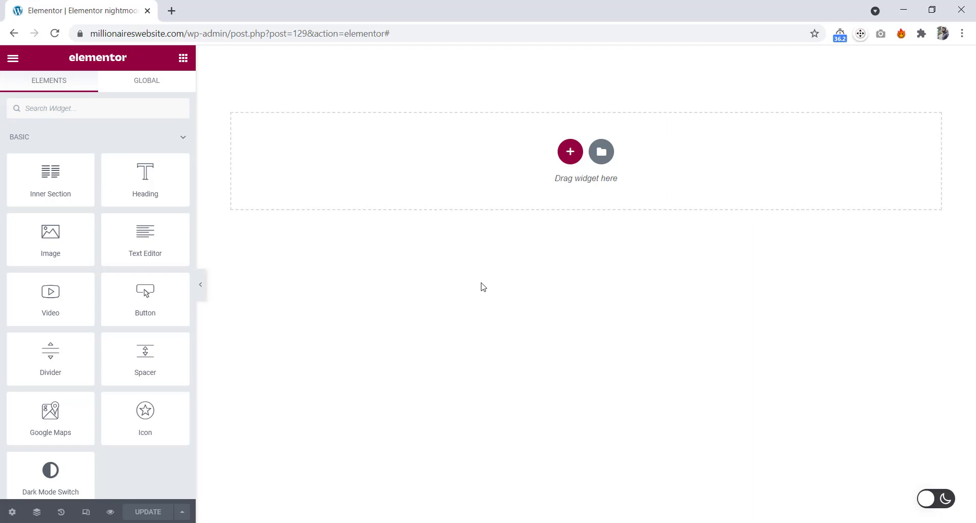
Add a single-column section to the empty page and enable stretching it to full width.
click(569, 152)
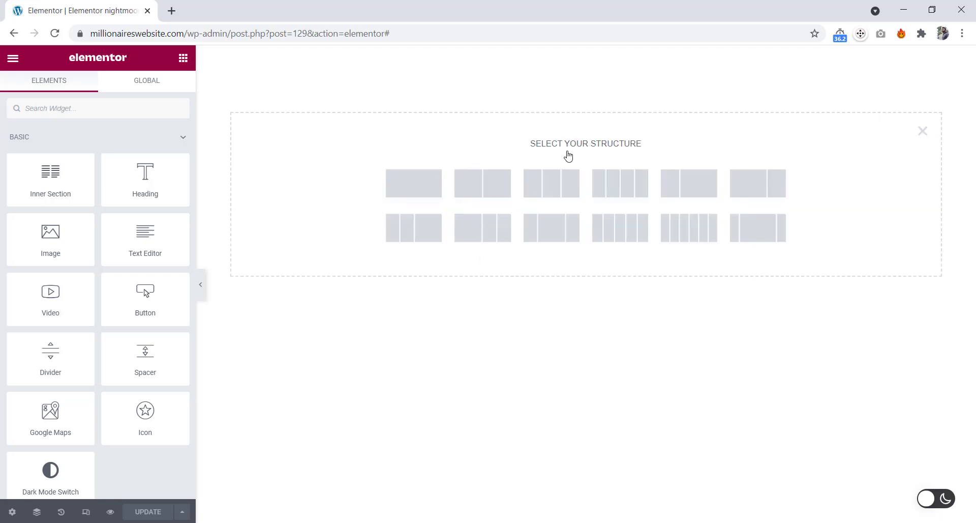
click(417, 187)
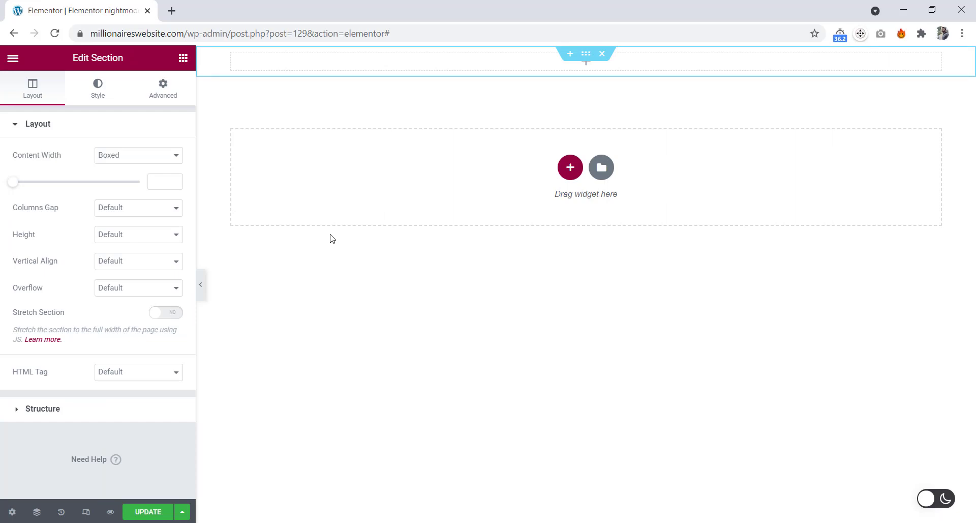
click(168, 322)
Give the section a minimum height of 90 VH.
click(131, 235)
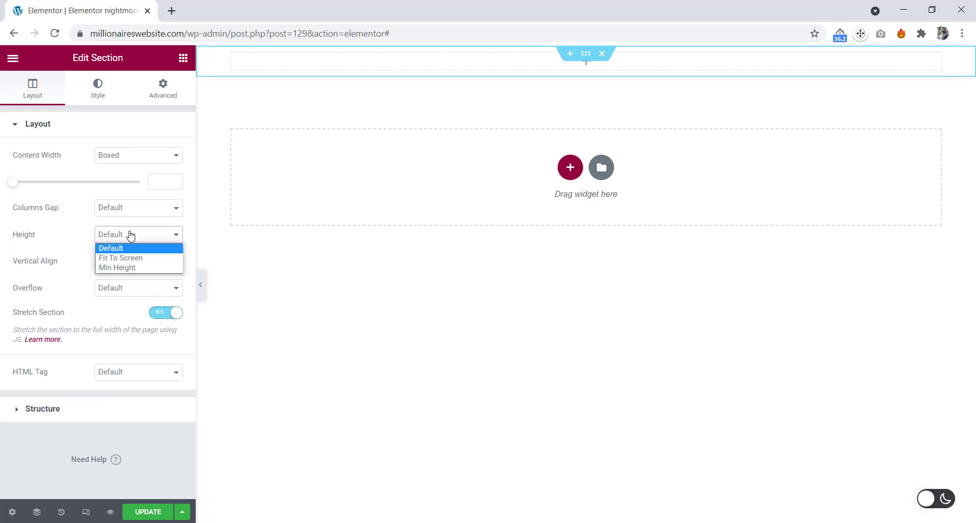
click(131, 269)
click(167, 257)
drag(14, 276, 125, 276)
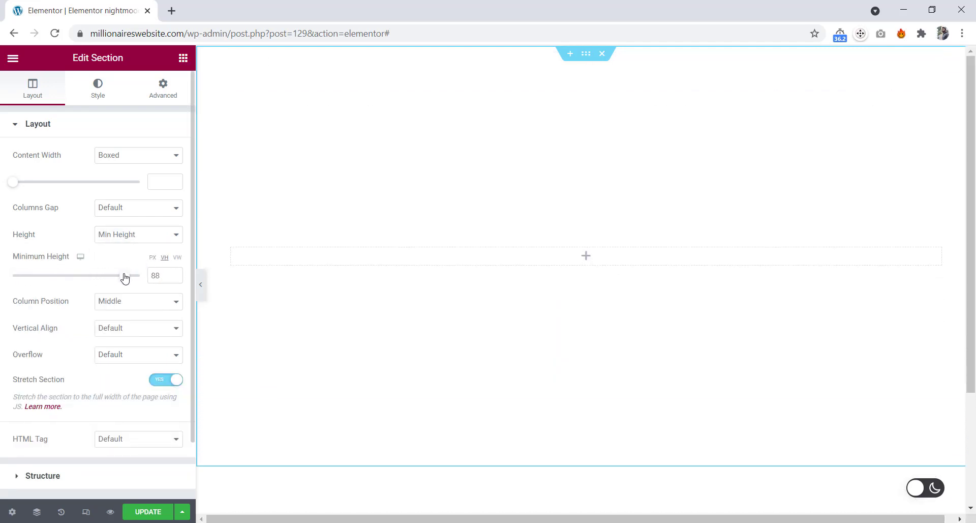
click(174, 274)
click(174, 273)
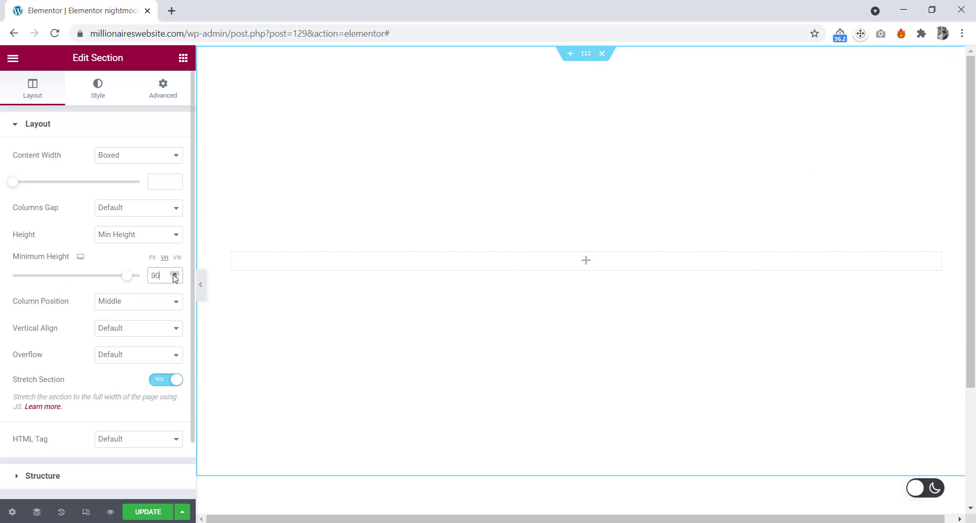
Give the section a classic background in yellow, #FFD500.
click(98, 96)
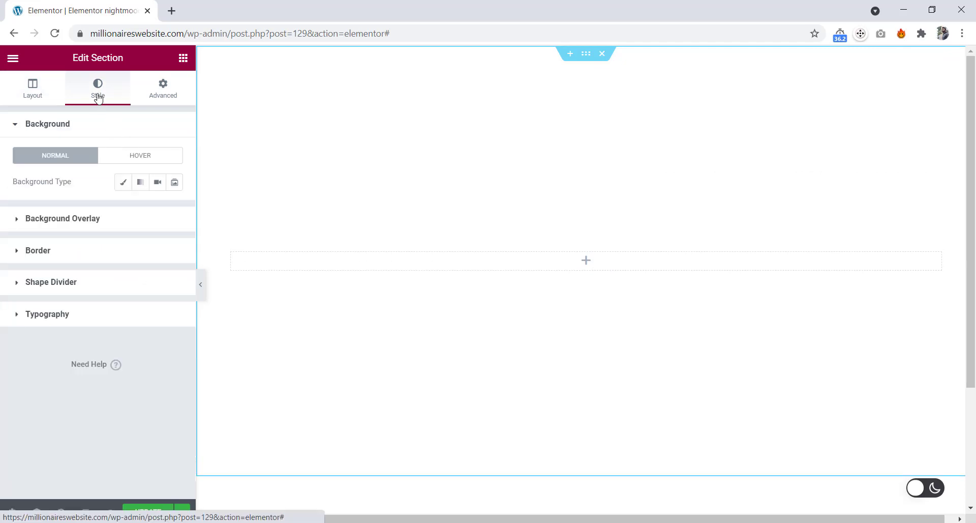
click(123, 182)
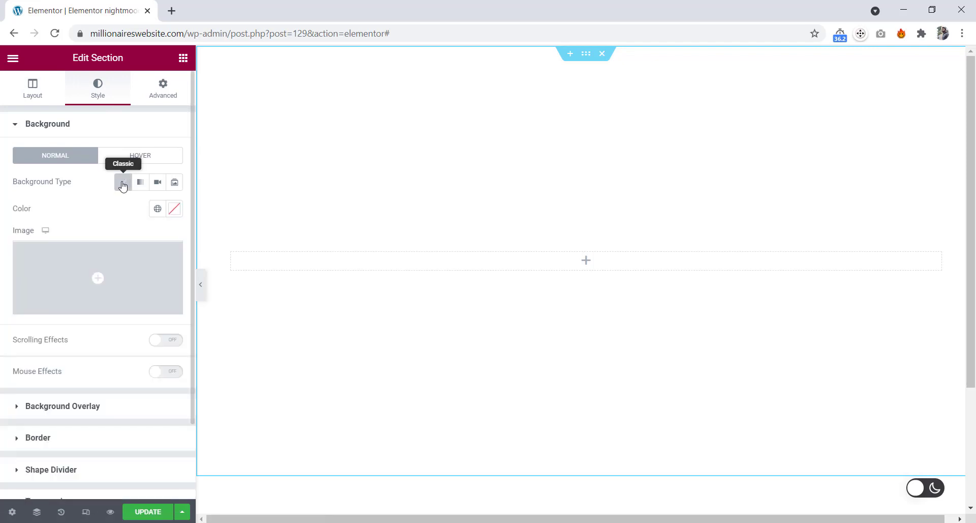
click(173, 209)
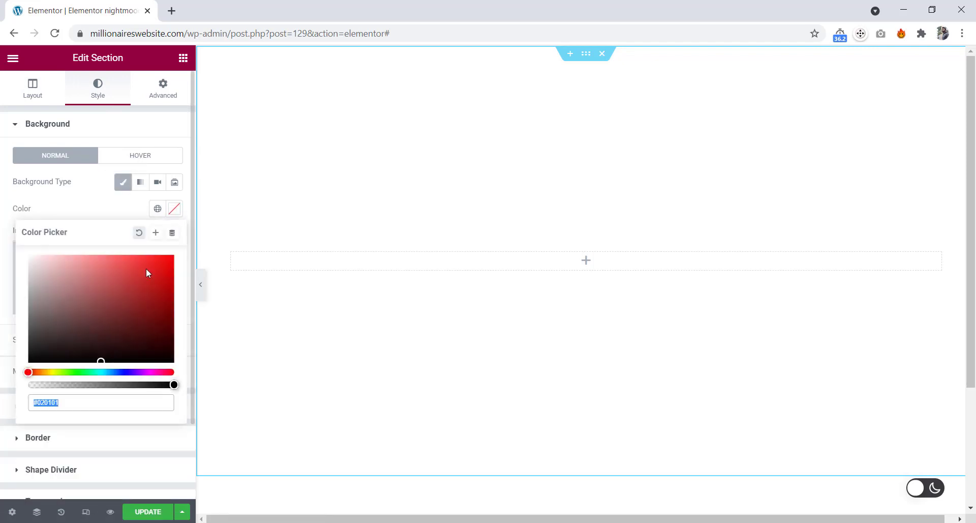
click(48, 371)
drag(144, 295, 178, 251)
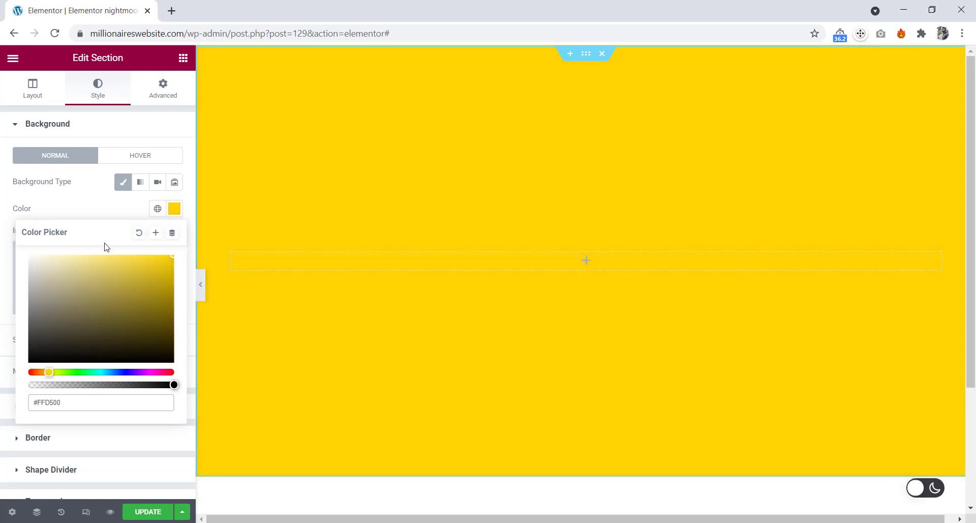
click(174, 209)
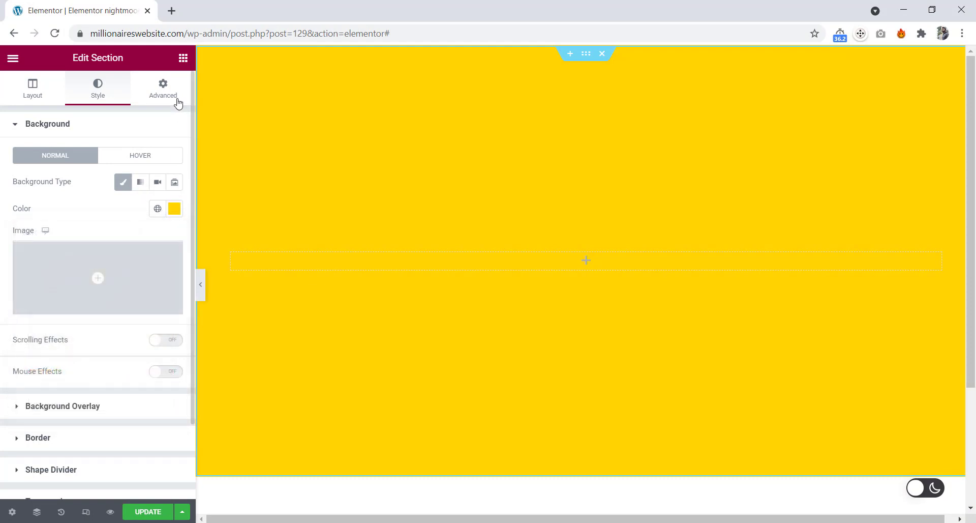
Insert a two-column inner section in the yellow section and add the heading "animate like a PRO" to its left column.
click(183, 58)
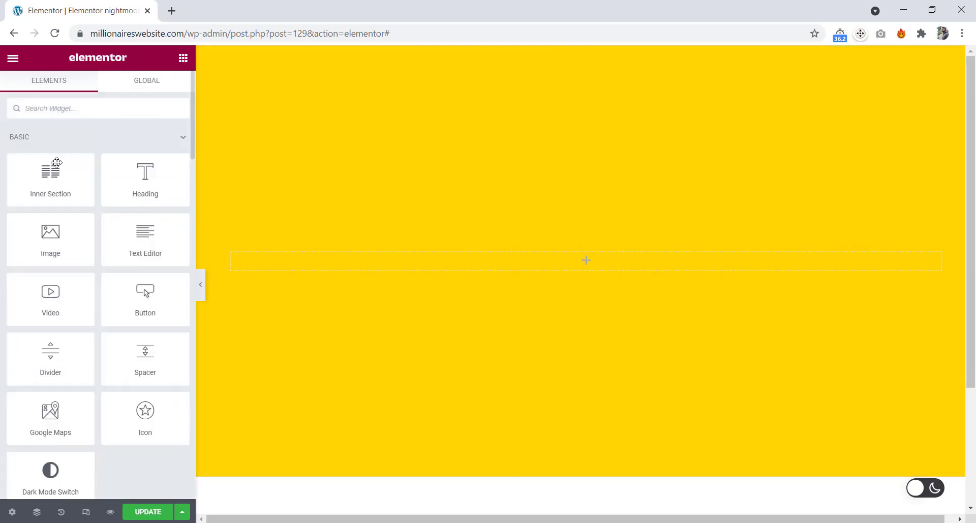
drag(43, 175, 283, 260)
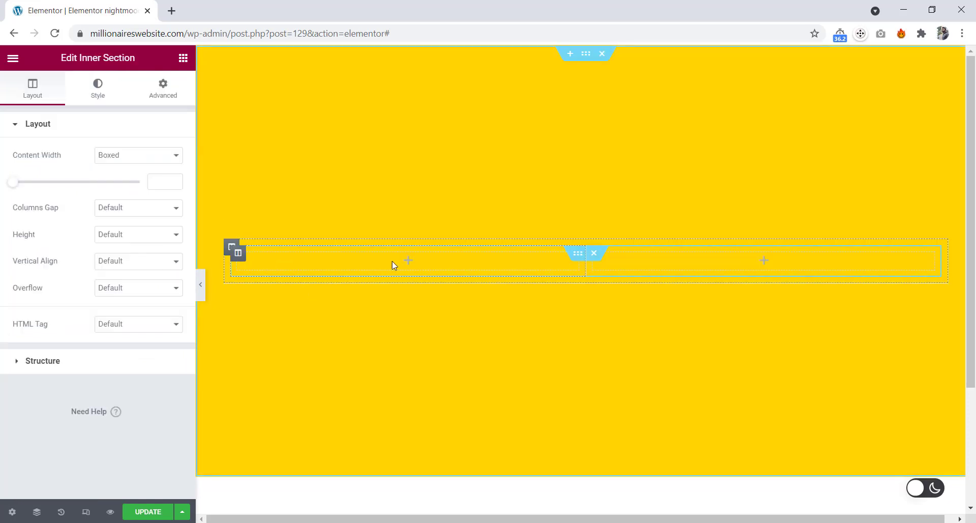
click(183, 58)
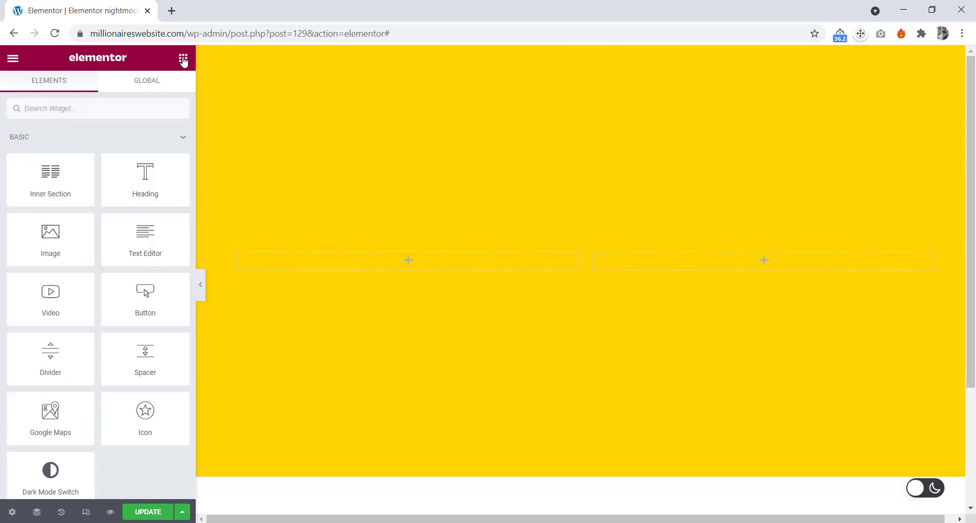
drag(146, 179, 334, 255)
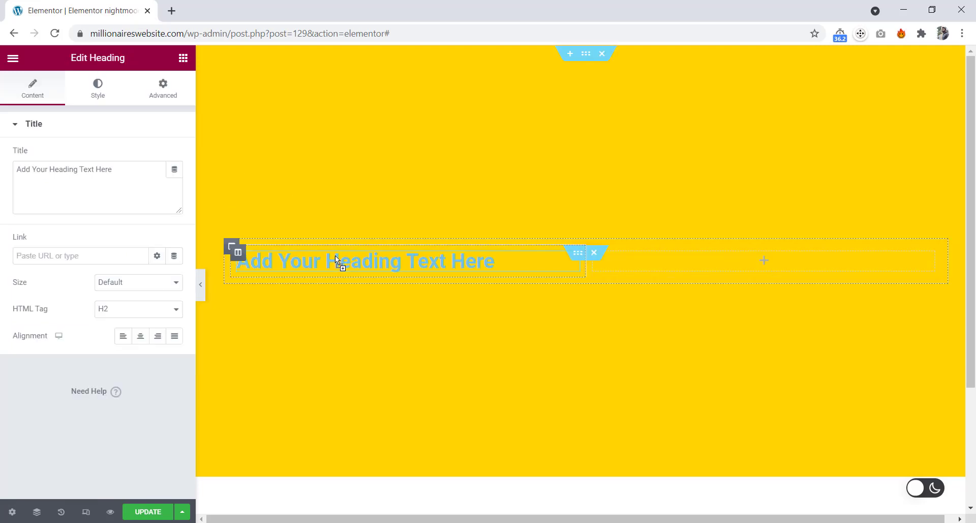
drag(121, 170, 6, 171)
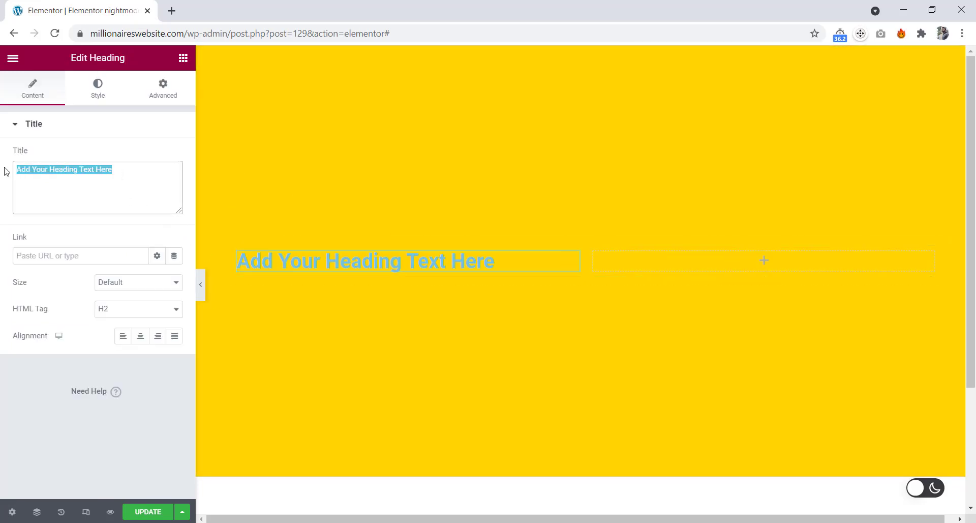
text(animate like a PRO)
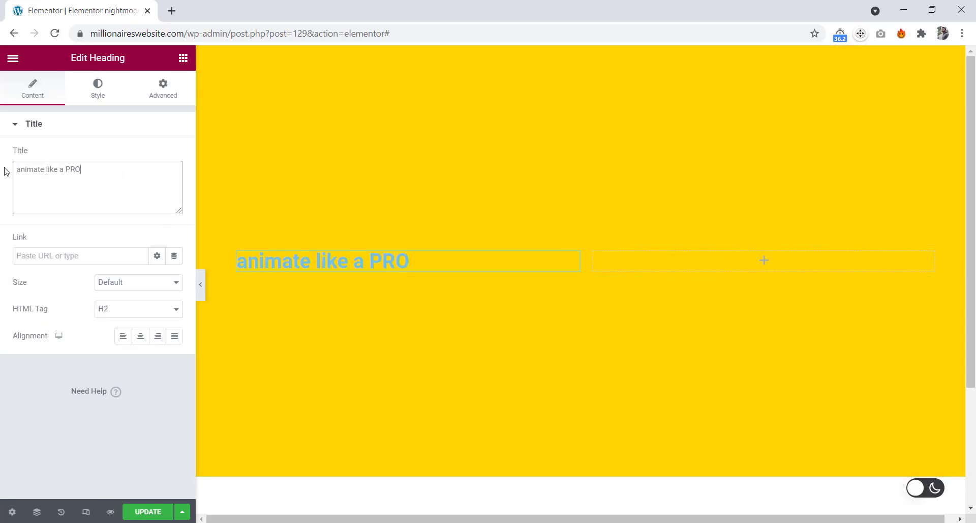
Set the heading's text color to white, #FFFFFF.
click(97, 95)
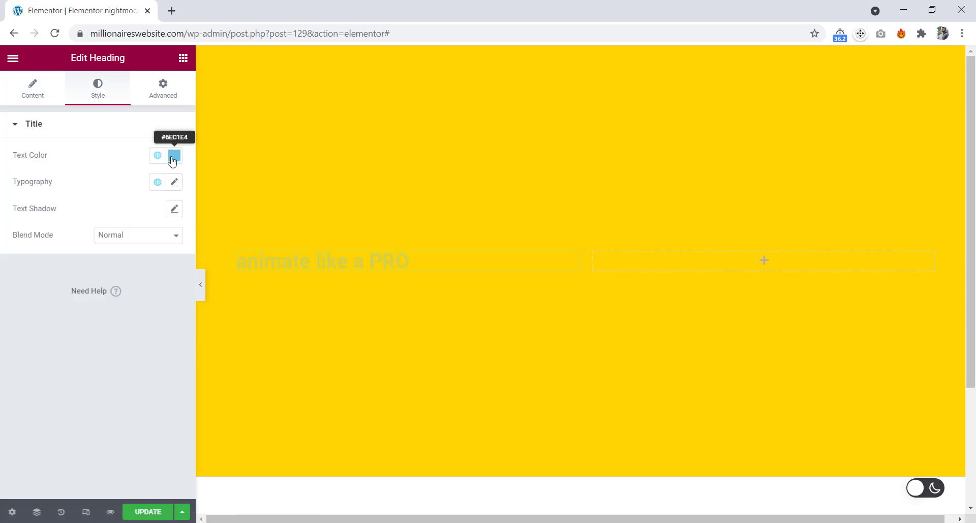
click(173, 156)
drag(71, 232, 10, 200)
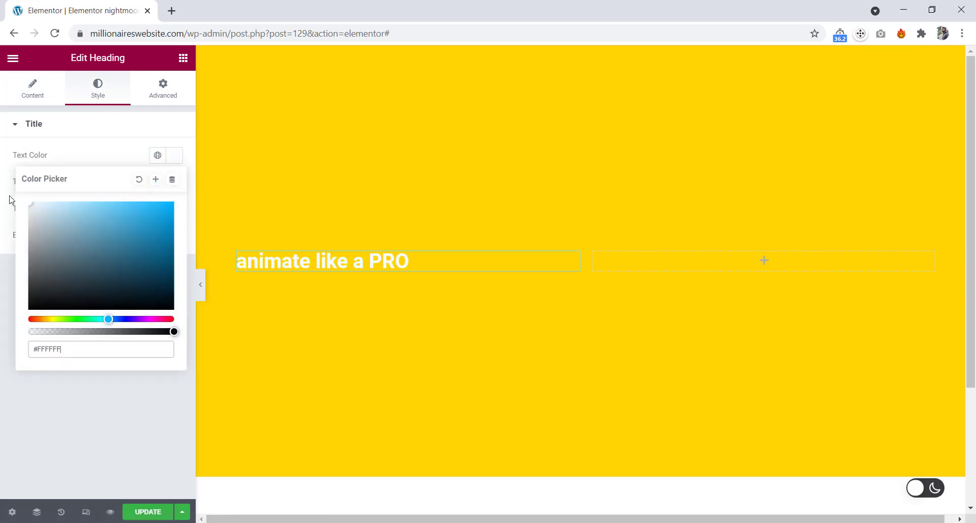
click(96, 158)
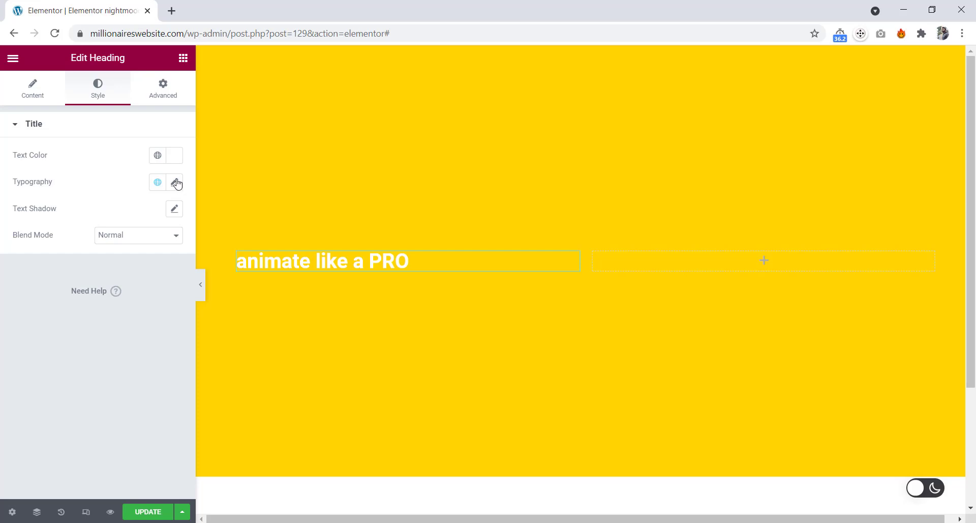
Set the heading's typography to Poppins, size 50 px, weight 900, with the Uppercase transform.
click(175, 182)
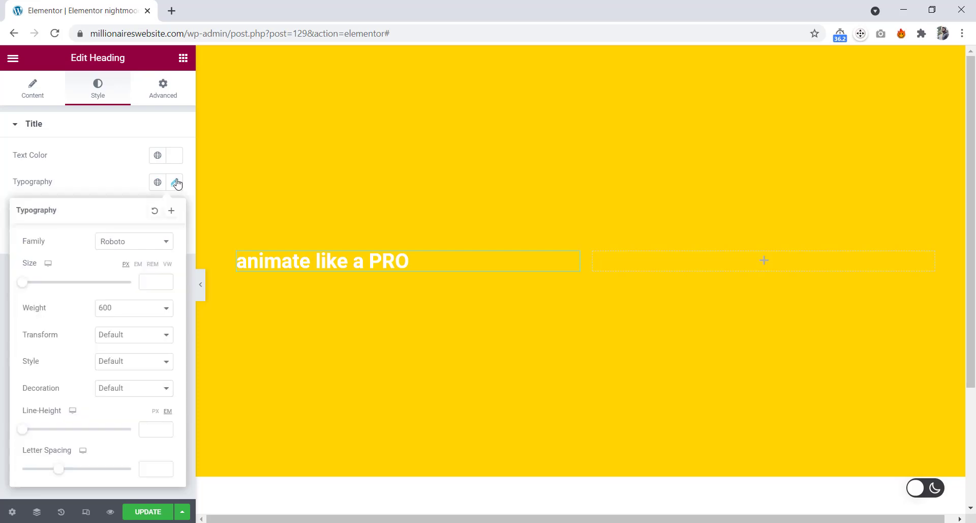
click(119, 250)
text(pop)
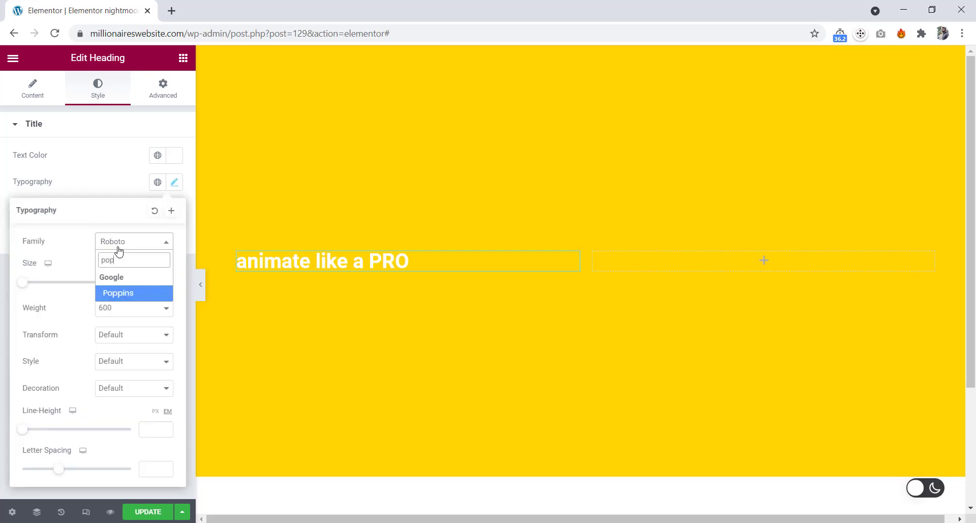
click(127, 294)
click(152, 281)
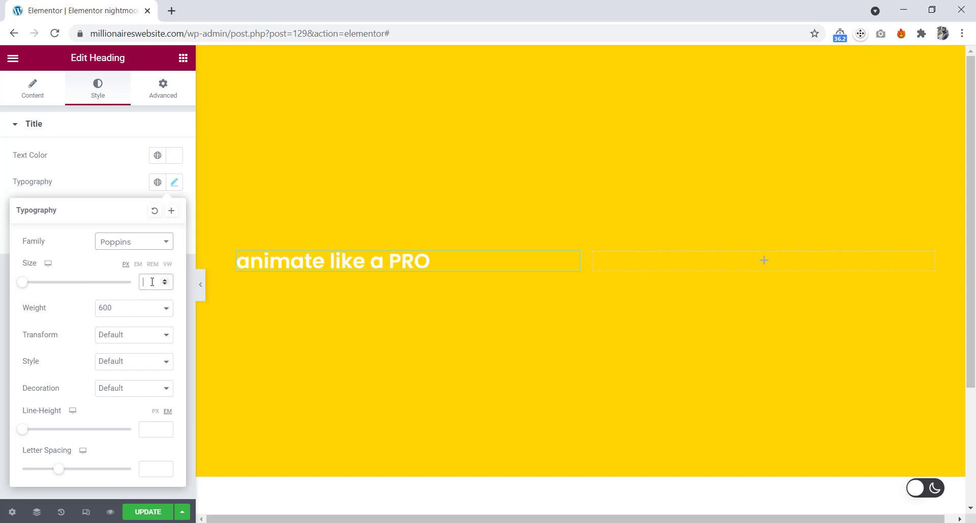
text(50)
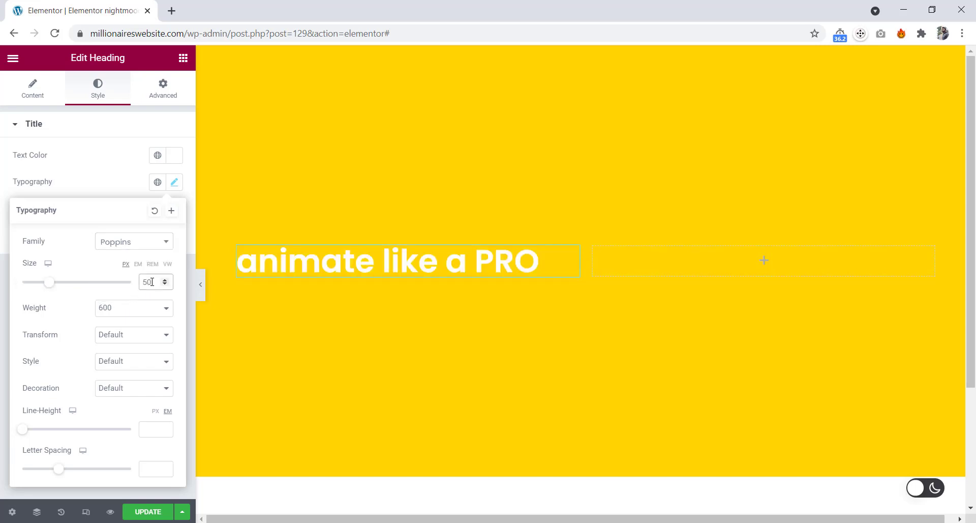
click(120, 311)
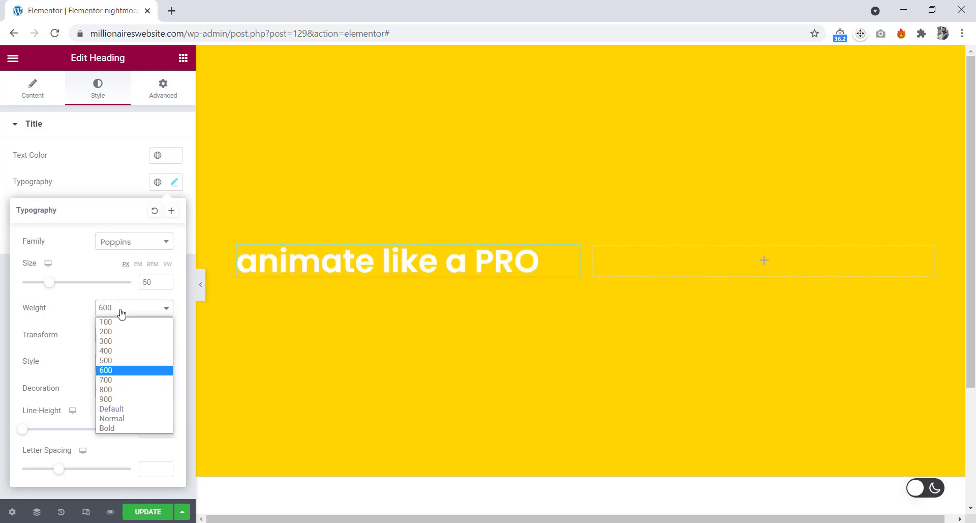
click(117, 400)
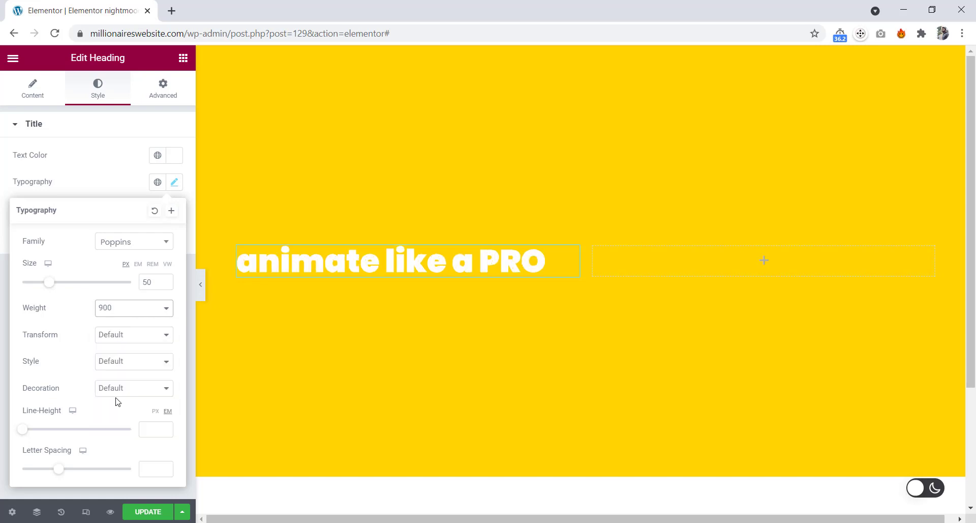
click(113, 337)
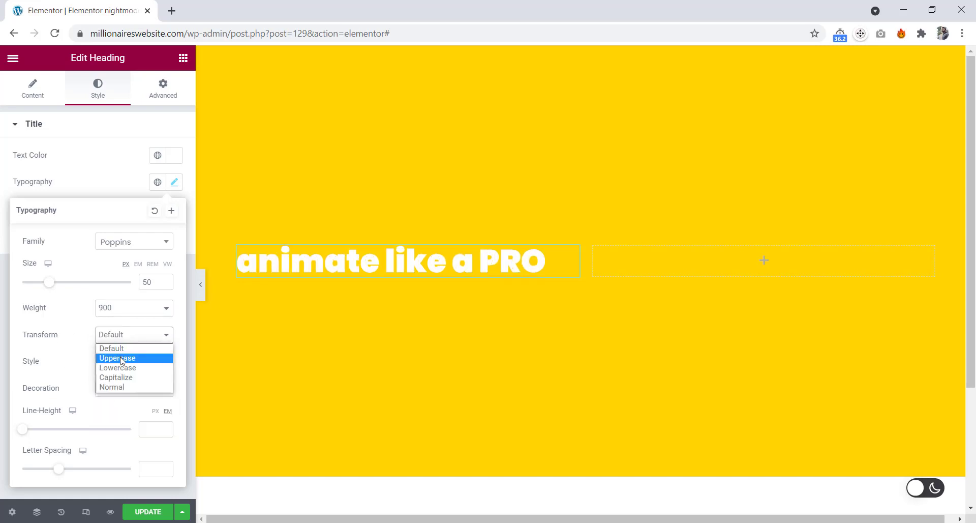
click(122, 358)
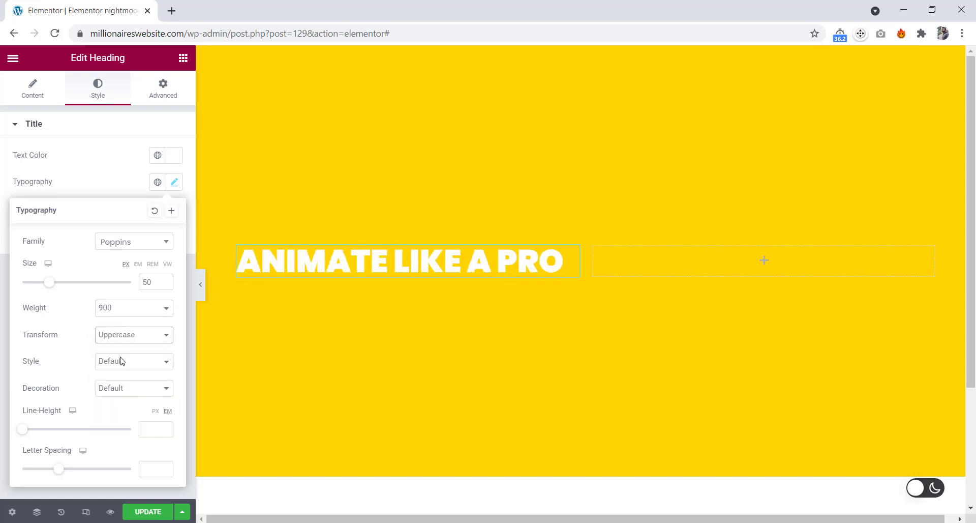
Add a text editor widget below the heading with the text "Animated shape divider in Elementor".
click(183, 58)
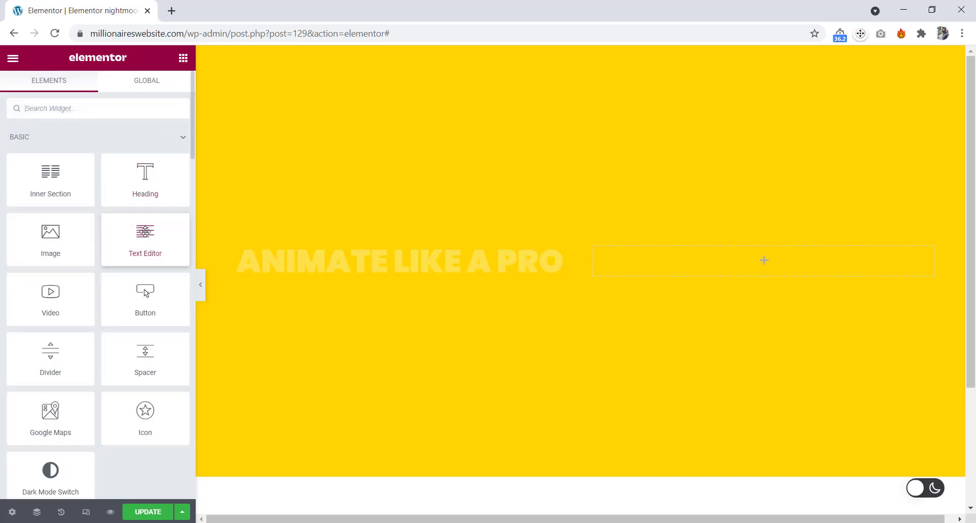
drag(144, 231, 348, 267)
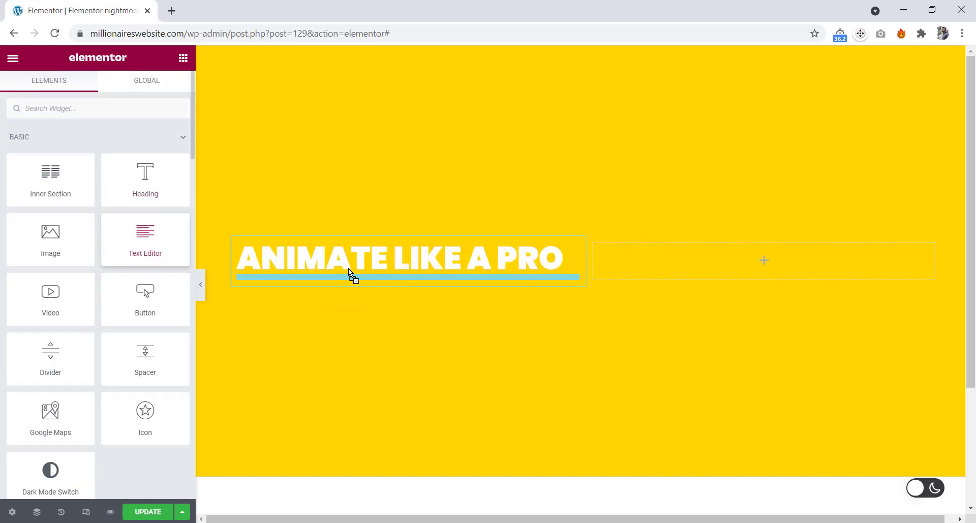
key(ctrl+a)
text(Animated shape divider in Elementor)
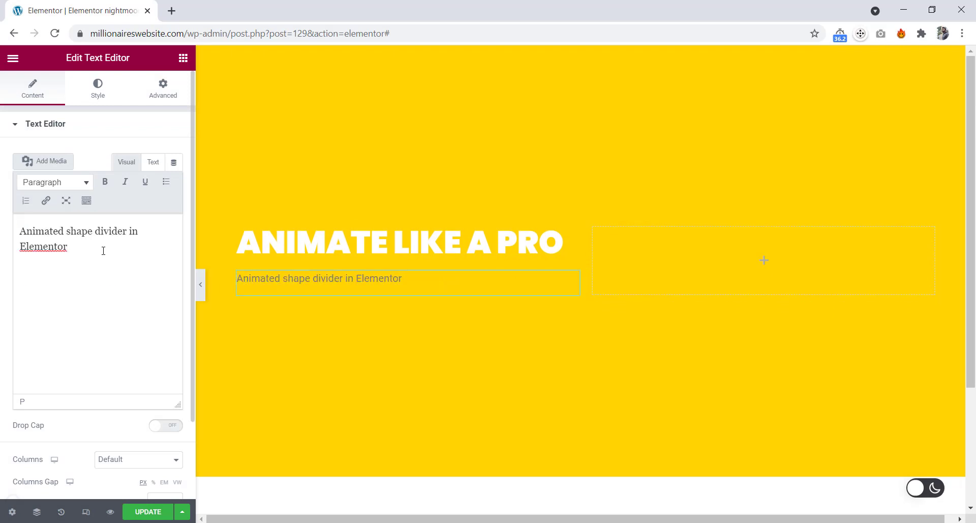
Set the text color of the line below the heading to white.
click(102, 96)
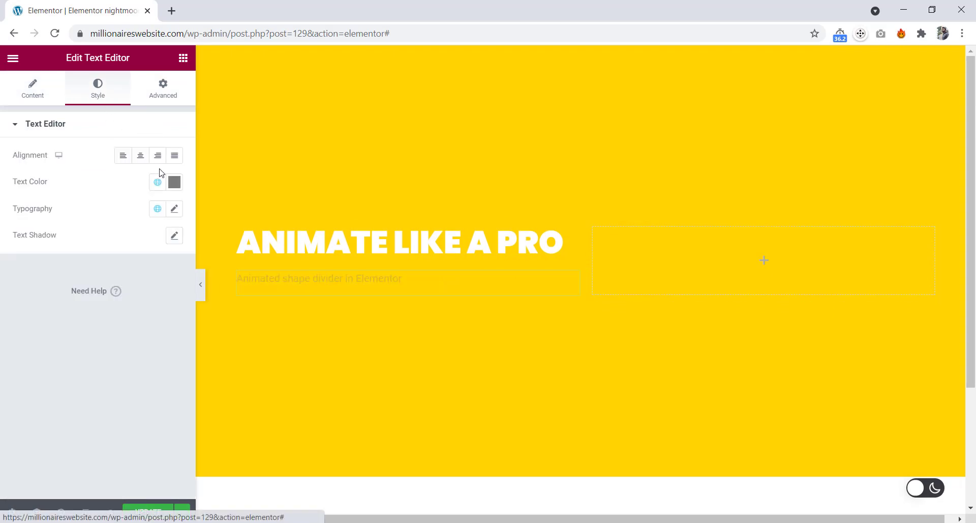
click(175, 182)
drag(63, 257, 12, 227)
click(124, 181)
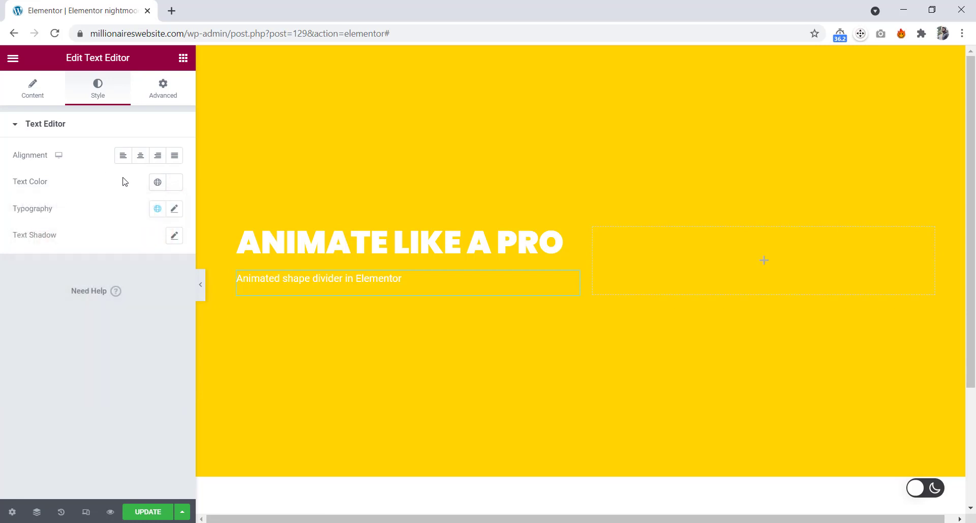
Set the font family of the line below the heading to Poppins.
click(174, 208)
click(135, 270)
text(pop)
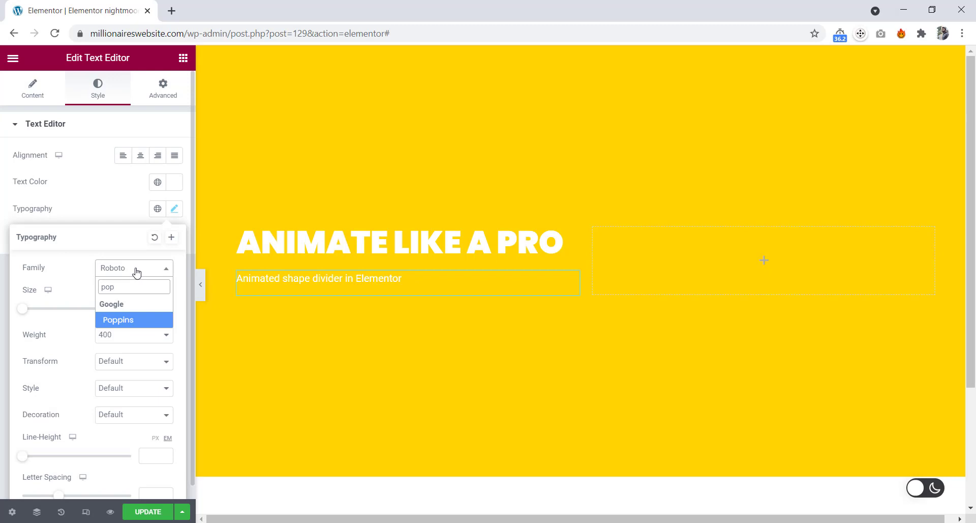
click(131, 321)
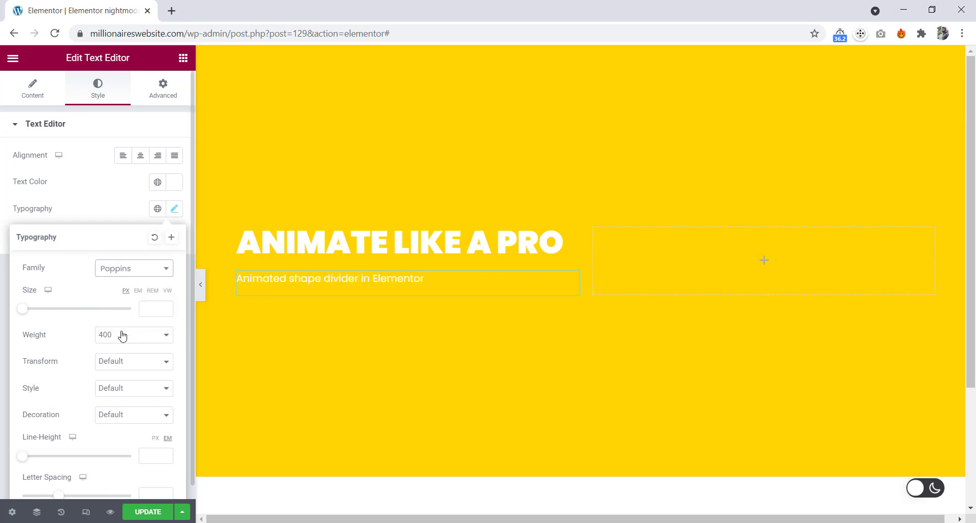
Set the subtitle's font weight to 600 and its letter spacing to 3.5.
click(123, 335)
key(Escape)
key(Down)
key(Down)
scroll(128, 471, down, 1)
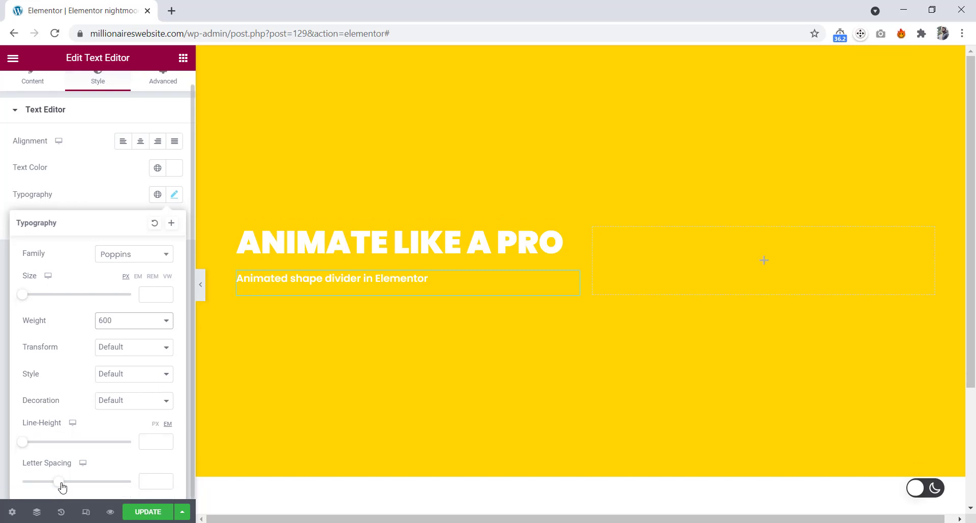
drag(60, 486, 86, 487)
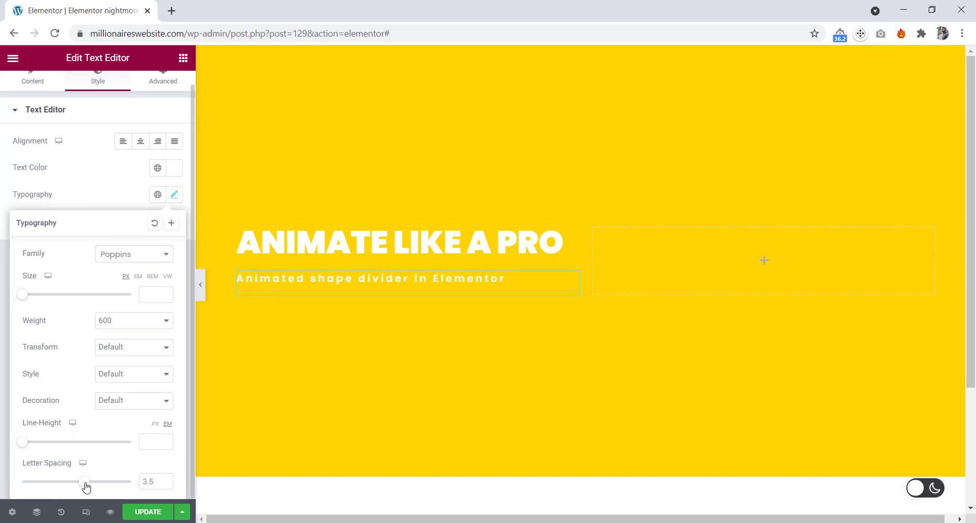
scroll(151, 262, up, 1)
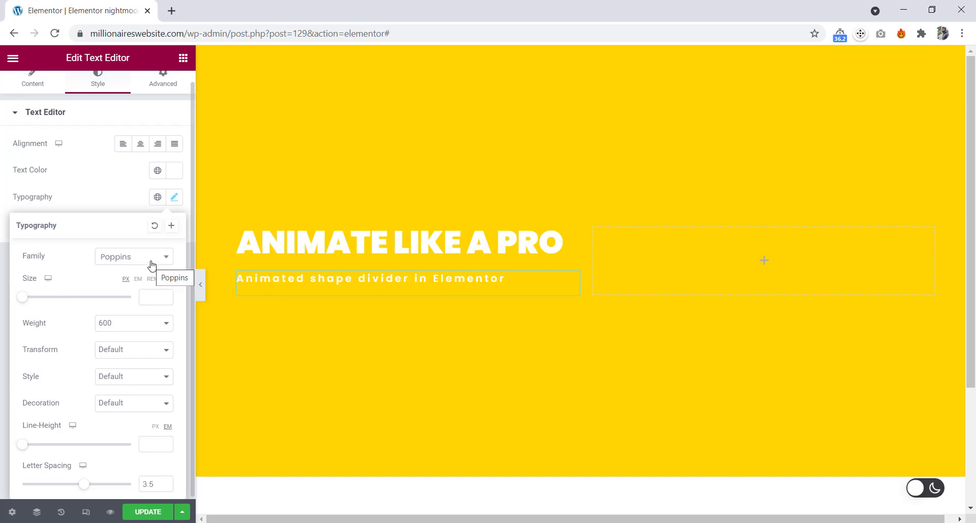
Add an image widget to the empty column beside the heading and insert portfolio-4.jpg from the media library.
click(183, 59)
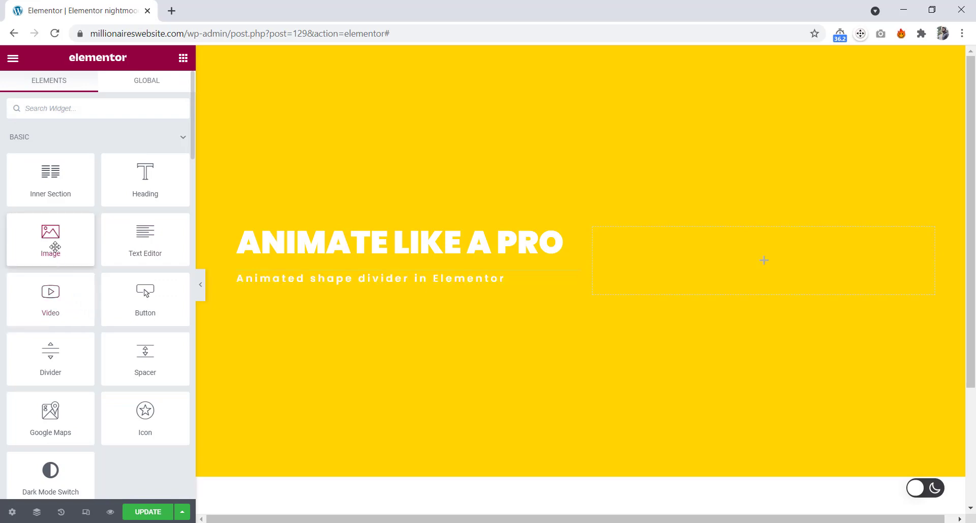
drag(64, 245, 772, 248)
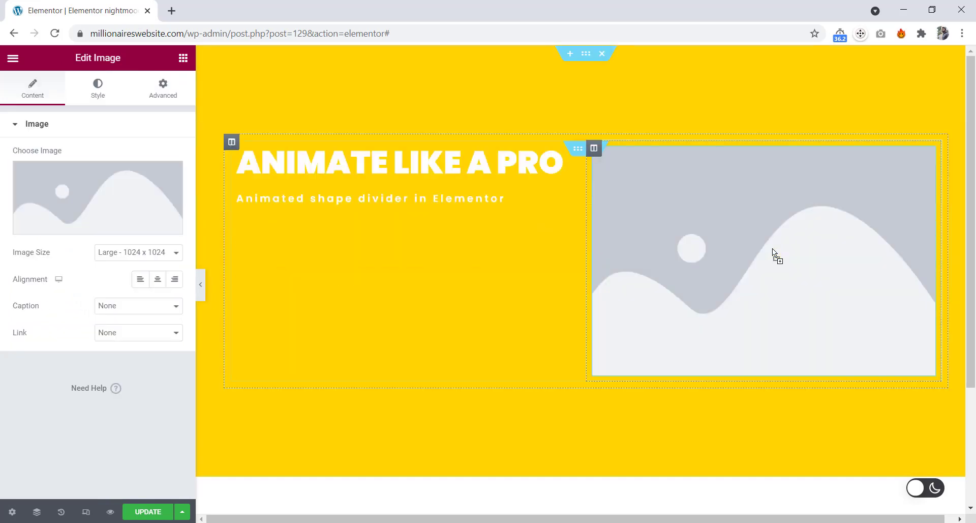
click(96, 196)
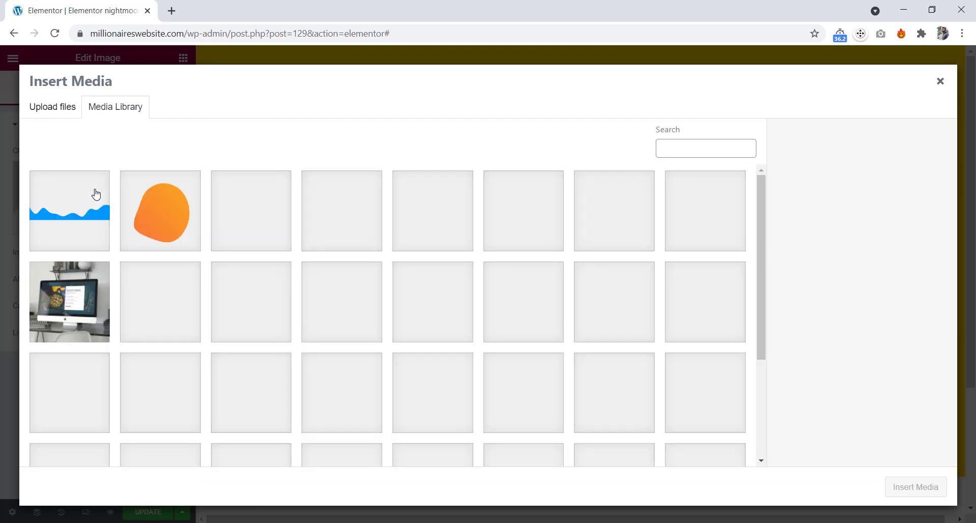
click(84, 295)
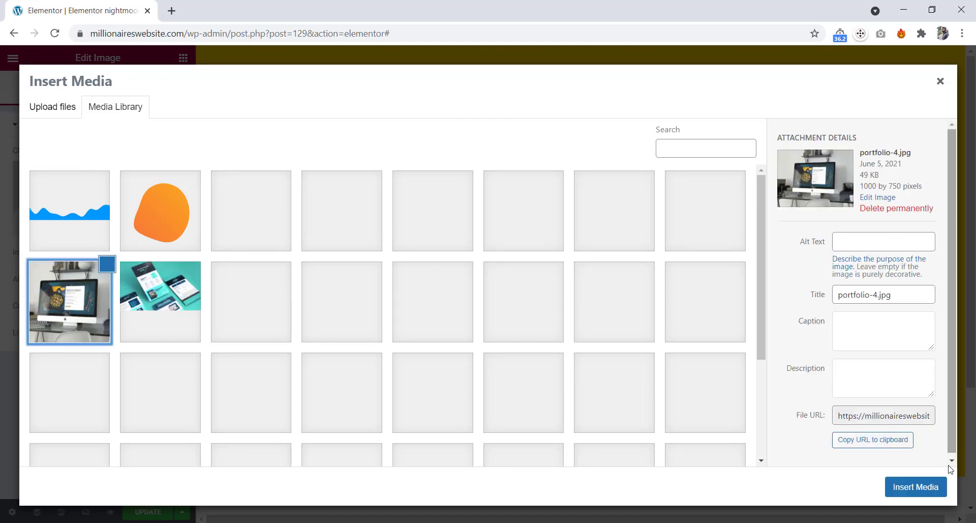
click(912, 486)
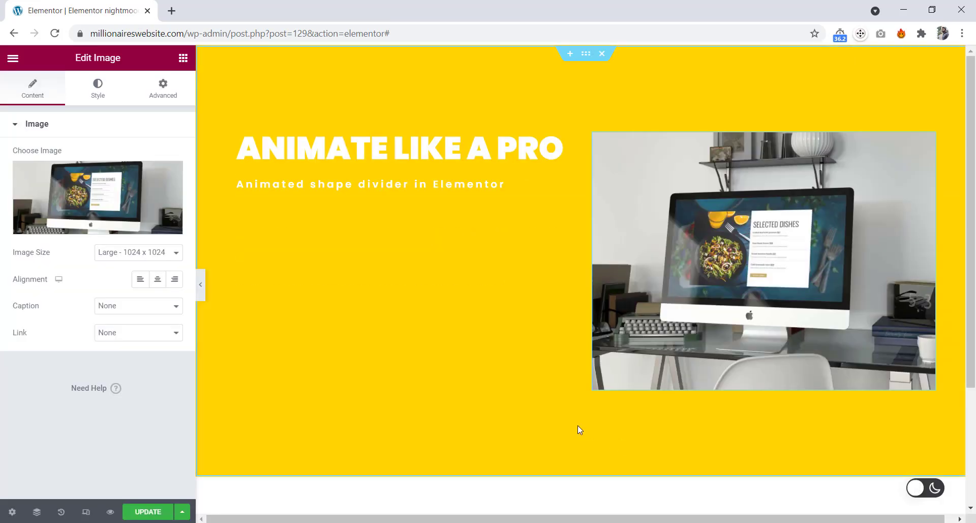
Enable a mask on the image and set its shape to Blob.
click(160, 99)
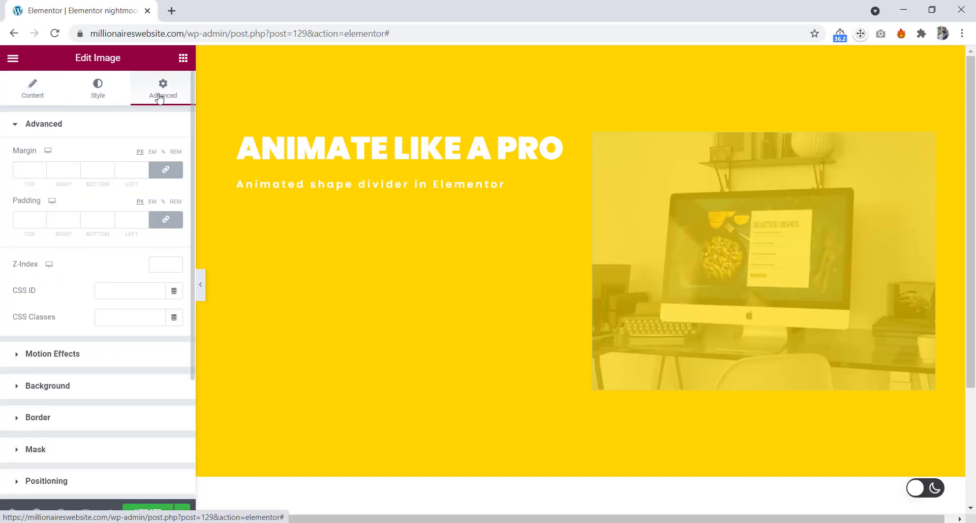
scroll(96, 347, down, 3)
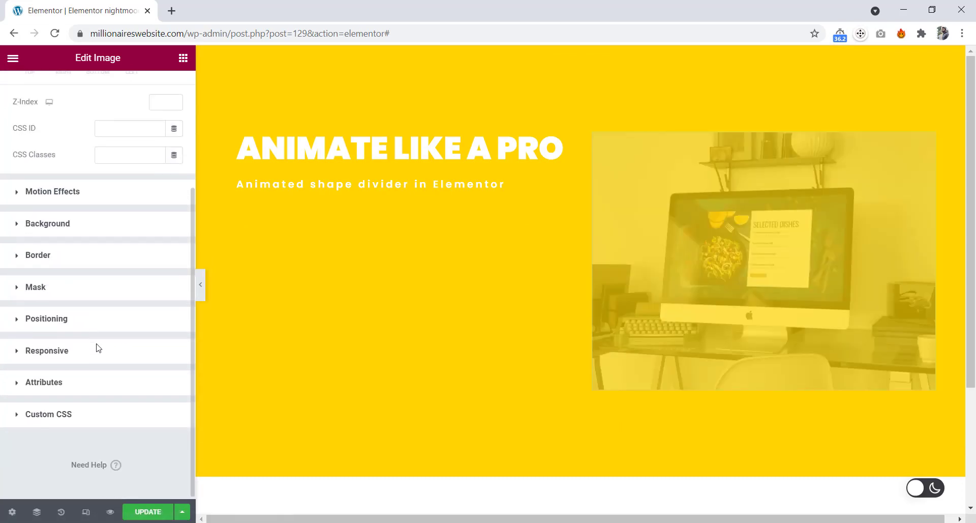
click(39, 287)
click(177, 283)
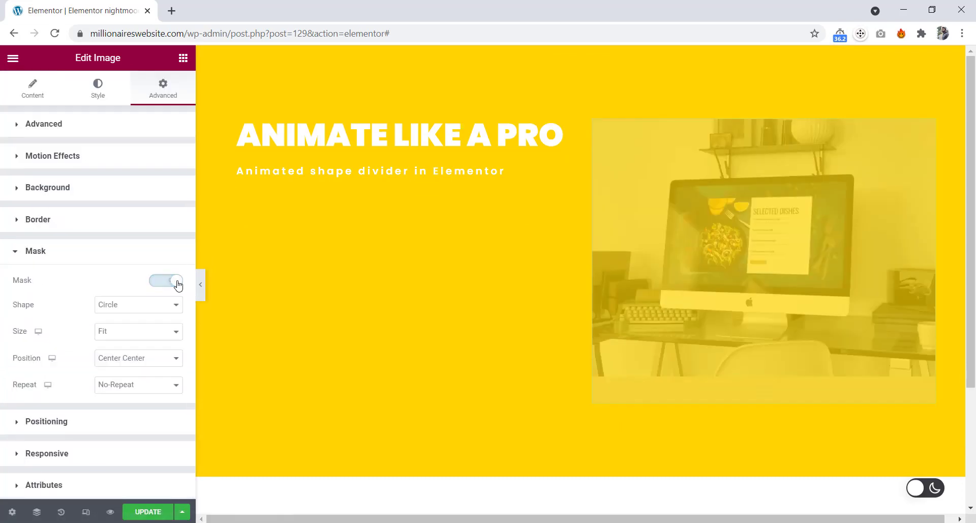
click(124, 308)
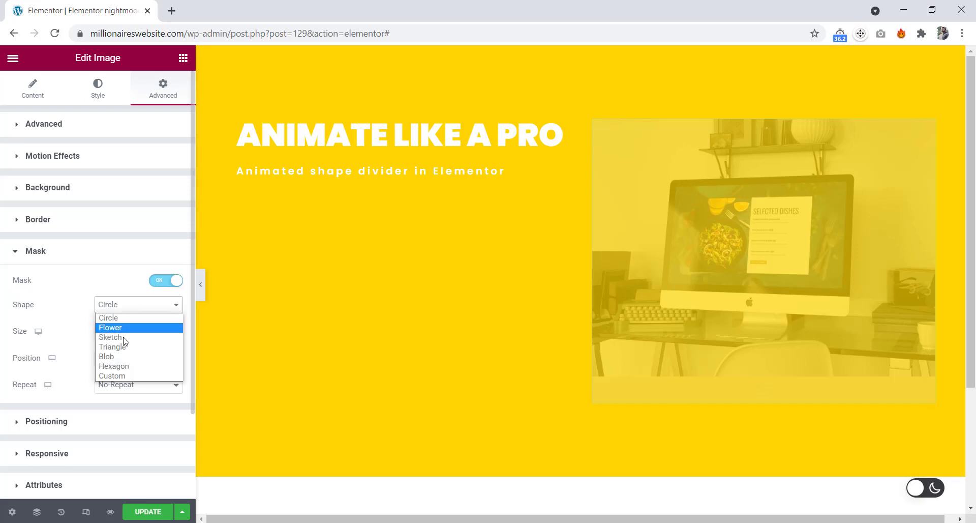
click(124, 357)
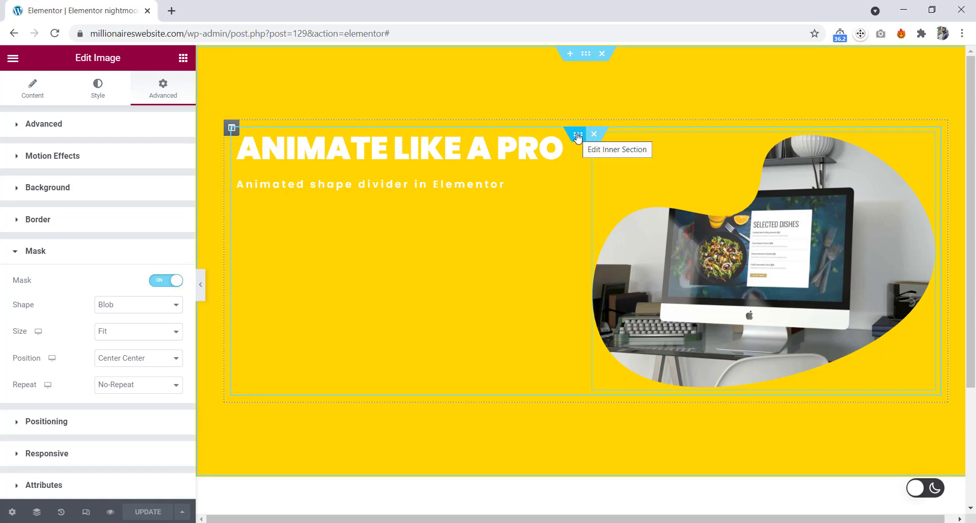
Set the vertical alignment of the inner section holding the text and image to Middle.
click(578, 135)
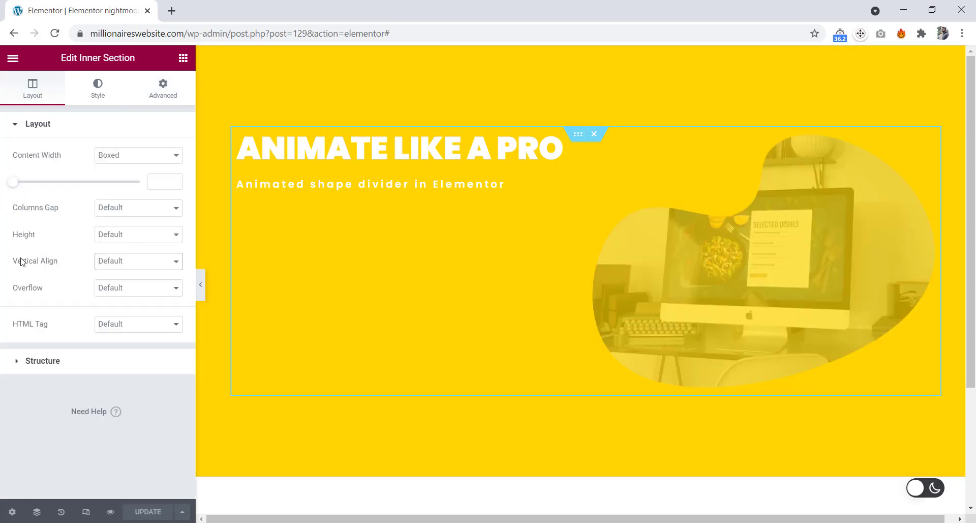
click(122, 263)
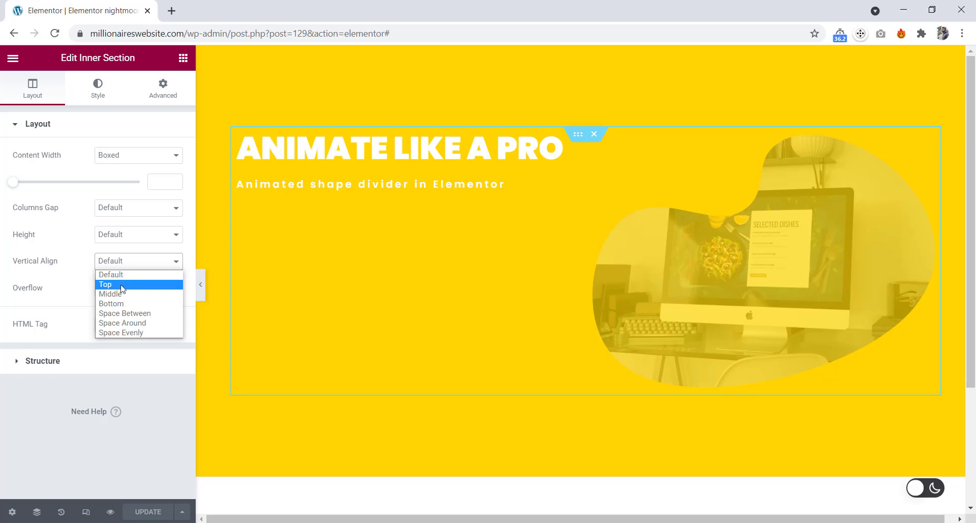
click(123, 293)
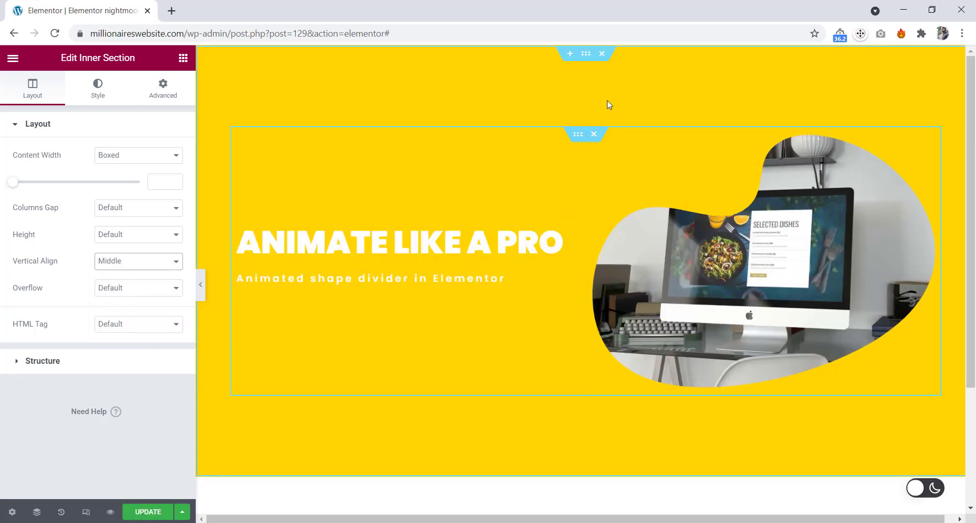
Add a bottom shape divider of type Waves to the outer yellow section.
click(584, 54)
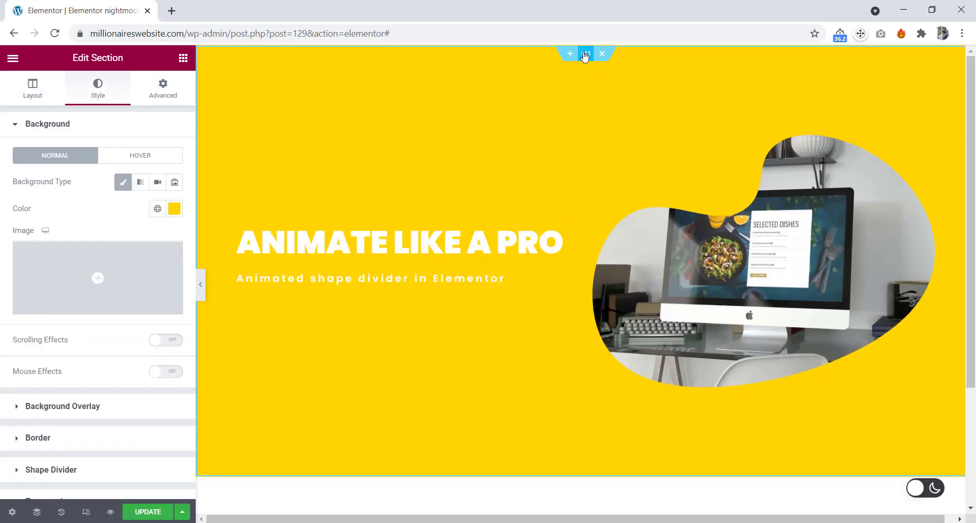
scroll(69, 276, down, 2)
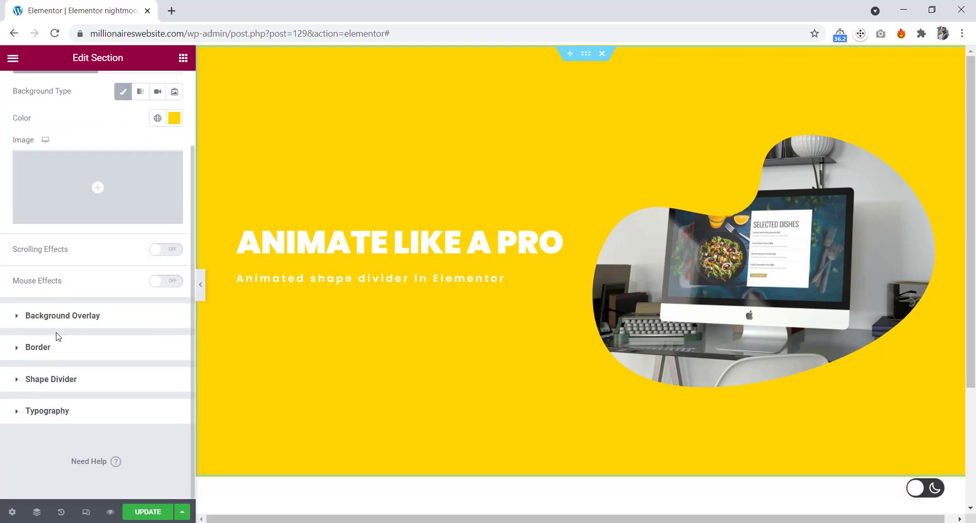
click(55, 385)
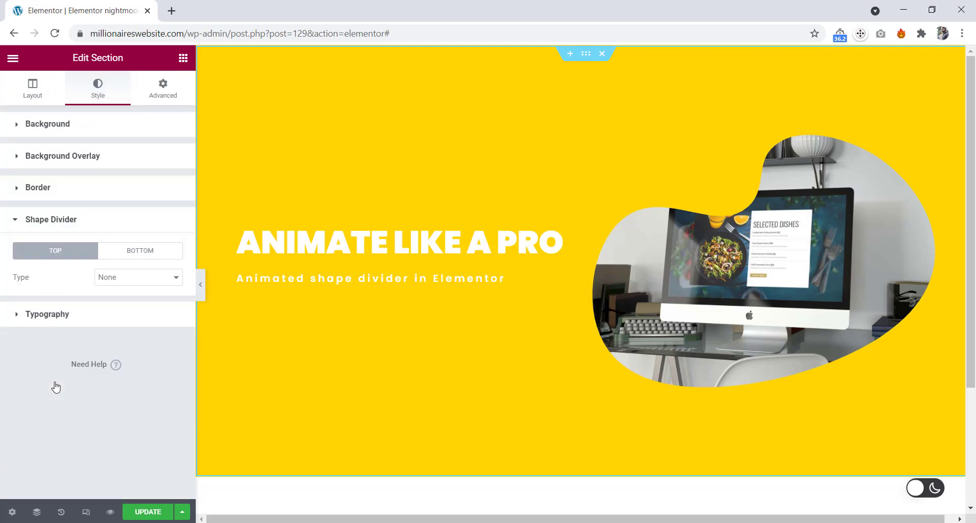
click(139, 250)
click(138, 277)
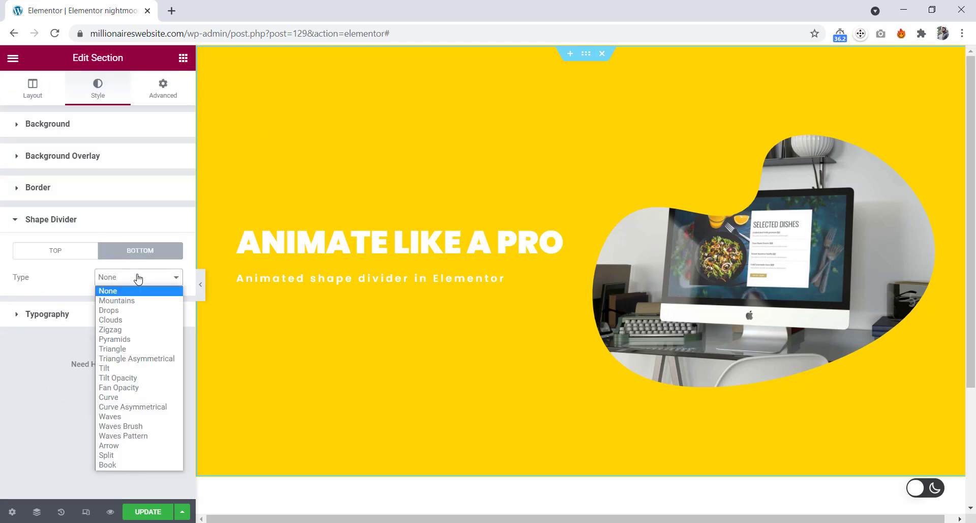
click(133, 416)
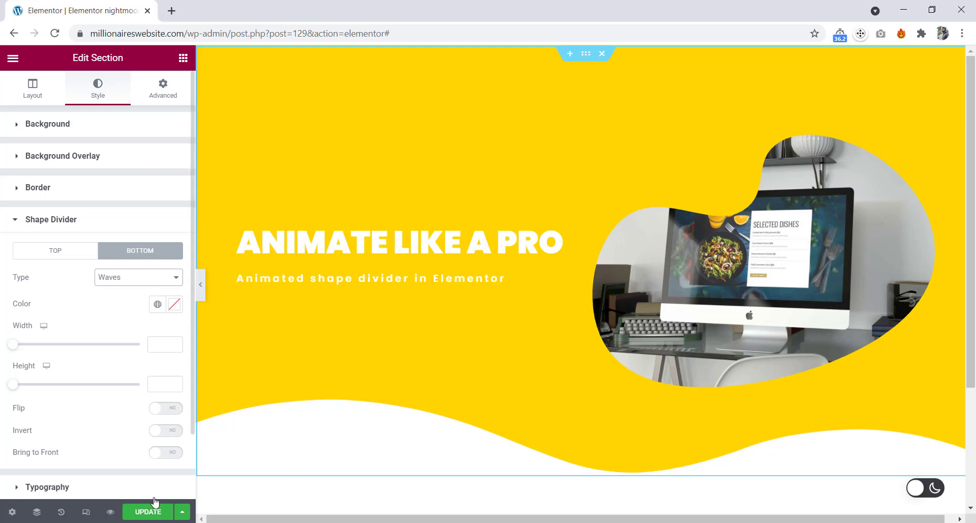
Update the page, preview it in the browser and inspect the section's markup in the developer tools.
click(154, 512)
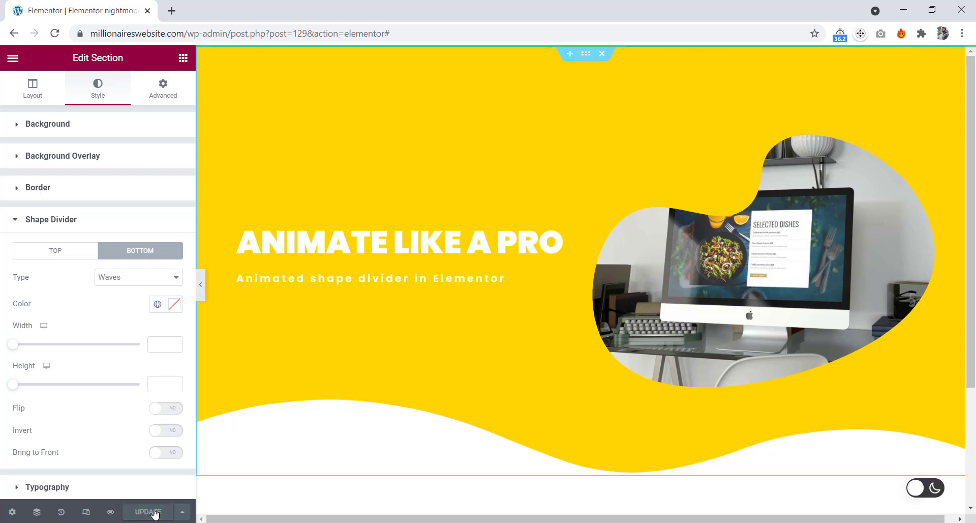
click(111, 512)
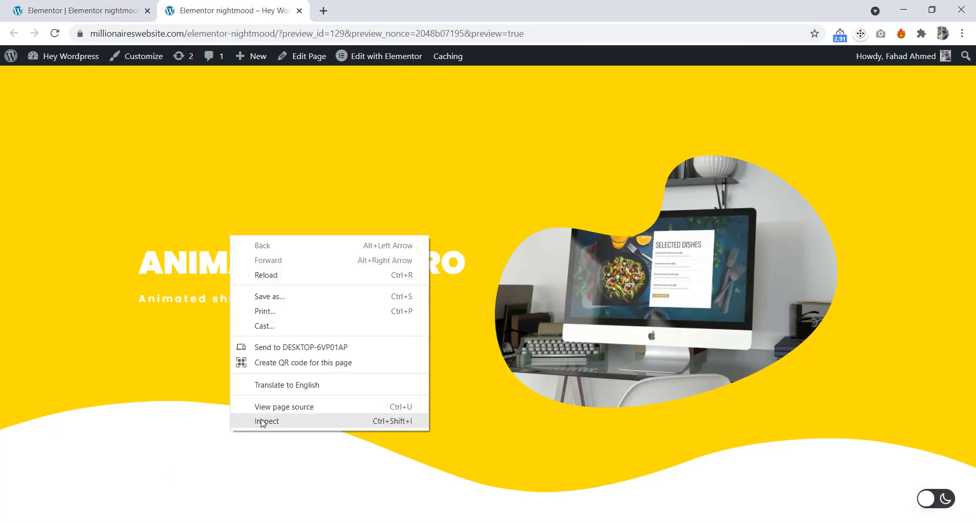
click(262, 421)
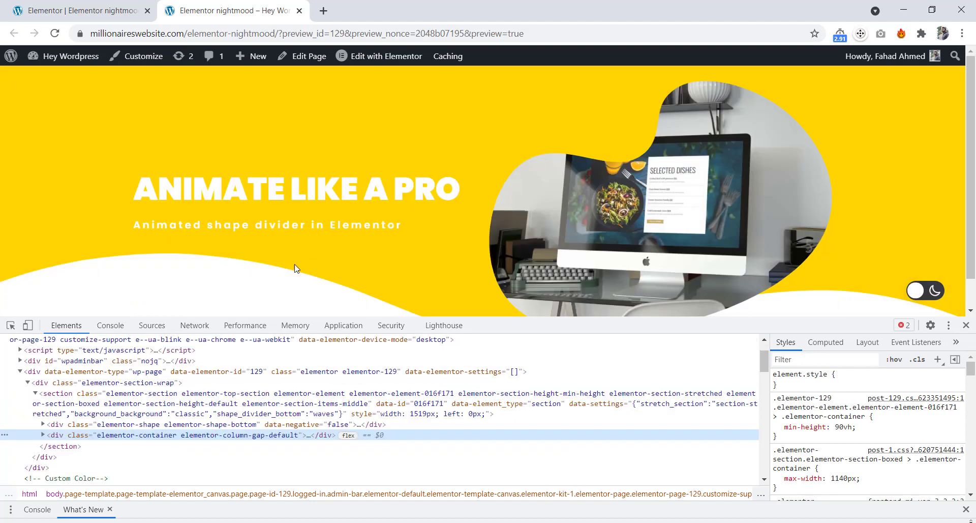
scroll(304, 269, down, 1)
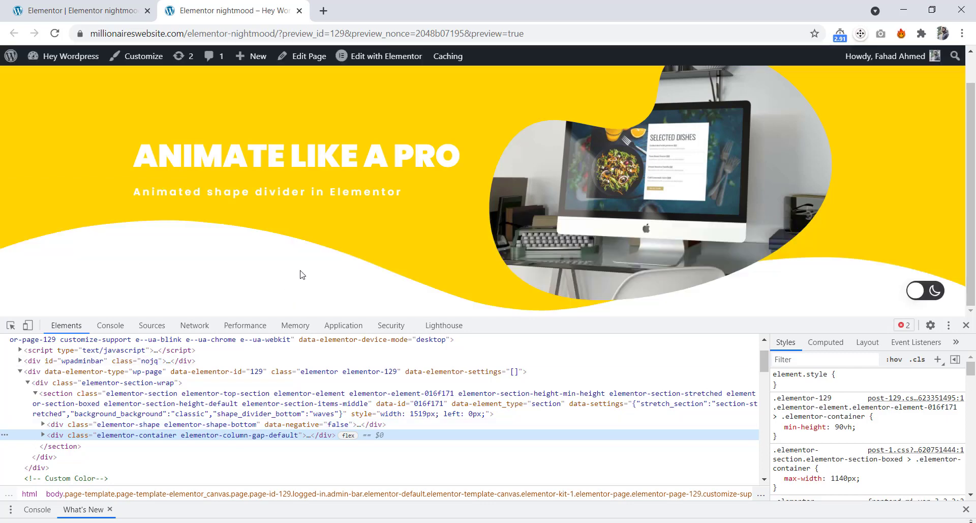
Copy the first shape-animation CSS block from Elementor-example.css in Visual Studio Code into the Elementor section's custom CSS, with width 200% and outer keyframe margins of -100%.
click(113, 7)
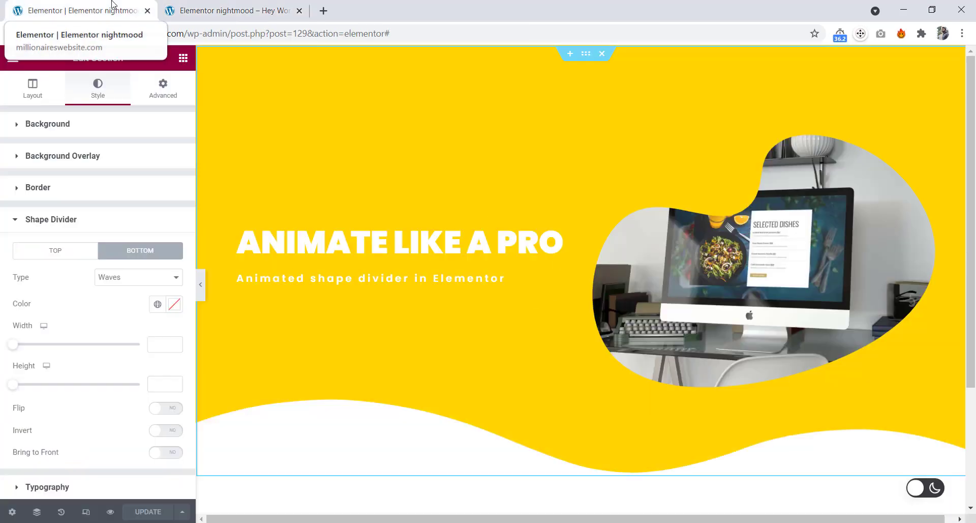
click(161, 95)
scroll(108, 386, down, 1)
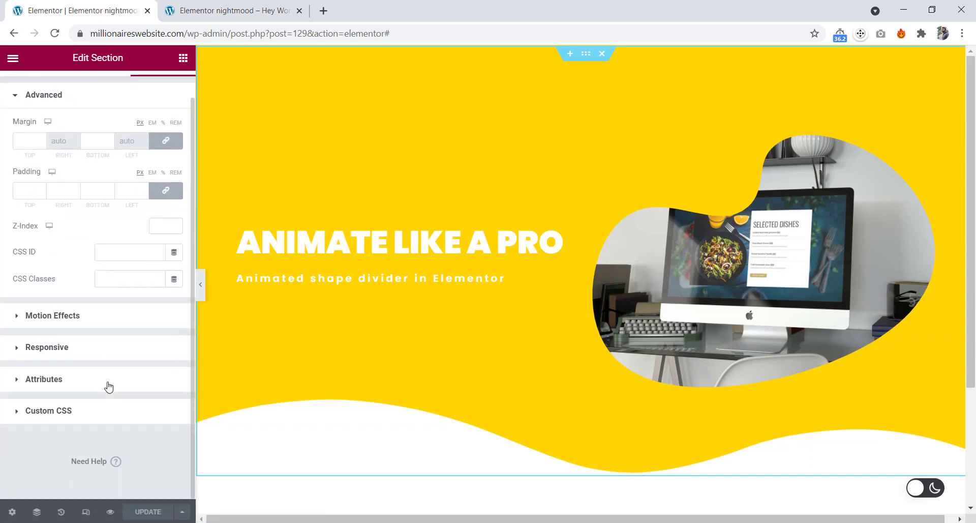
click(63, 412)
key(alt+Tab)
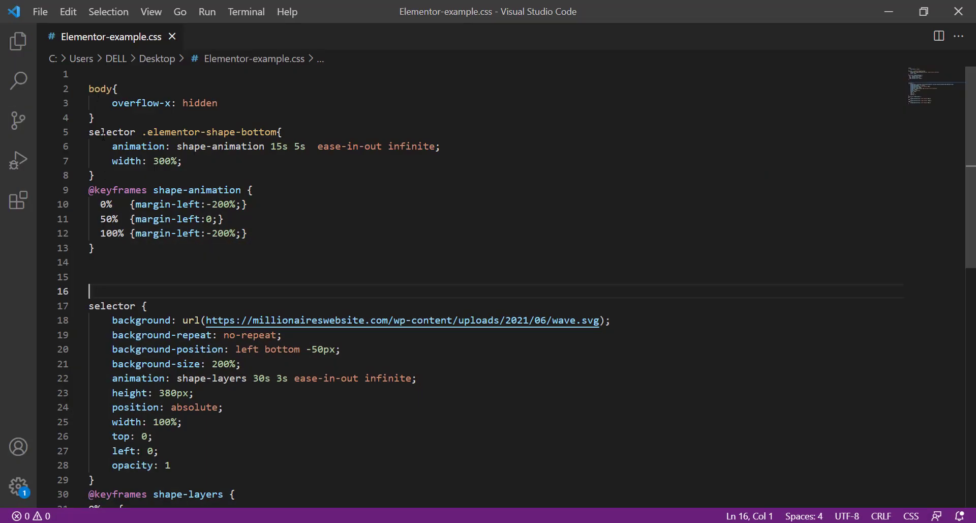
drag(102, 249, 109, 121)
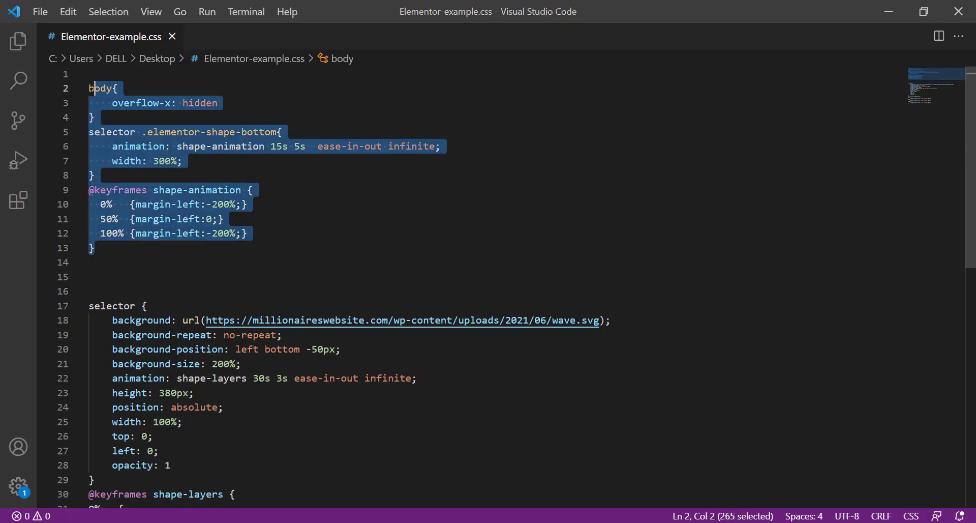
key(alt+Tab)
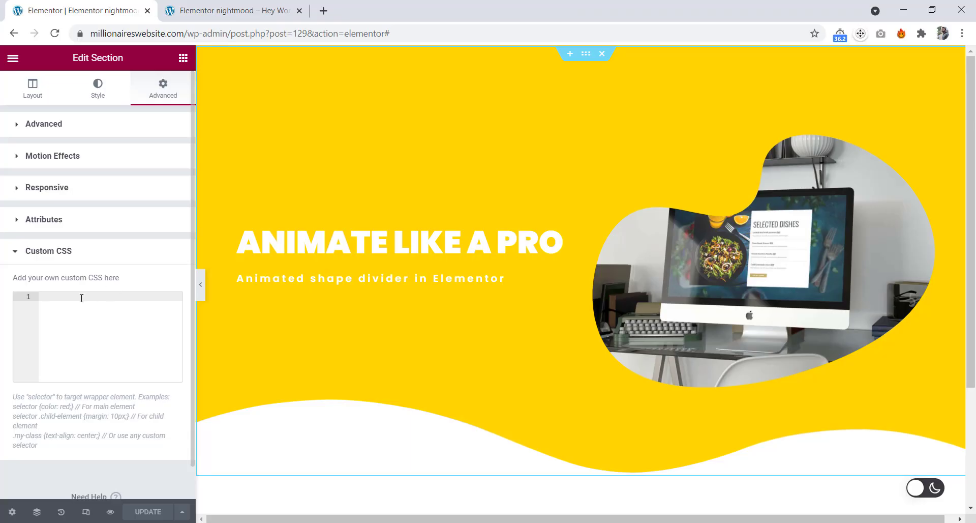
click(81, 297)
text(body{     overflow-x: hidden } selector .elementor-shape-bottom{     animation: shape-animation 15s 5s  ease-in-out infinite;     width: 200%; } @keyframes shape-animation {   0%   {margin-left:-100%;}   50%  {margin-left:0;}   100% {margin-left:-100%;} })
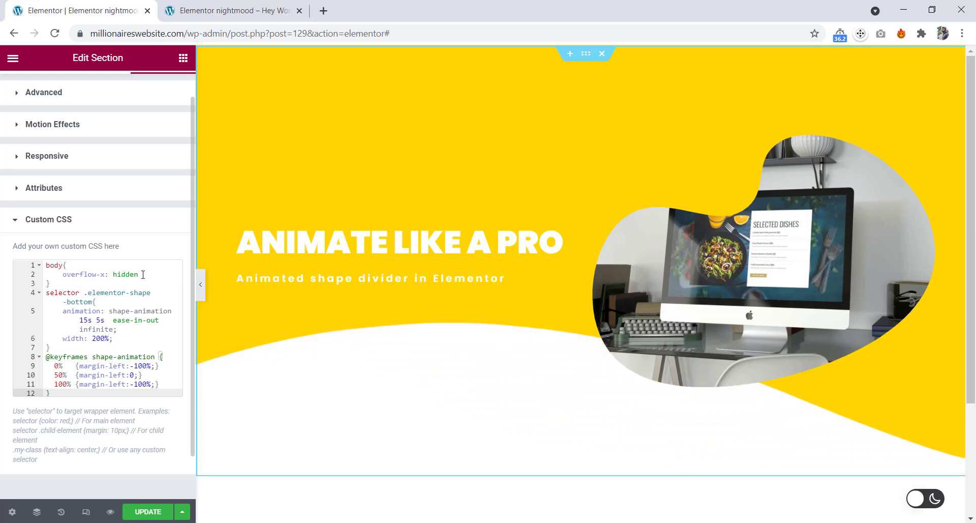
Comment out the overflow-x: hidden line in the section's custom CSS and check the page for sideways scrolling.
drag(143, 274, 66, 276)
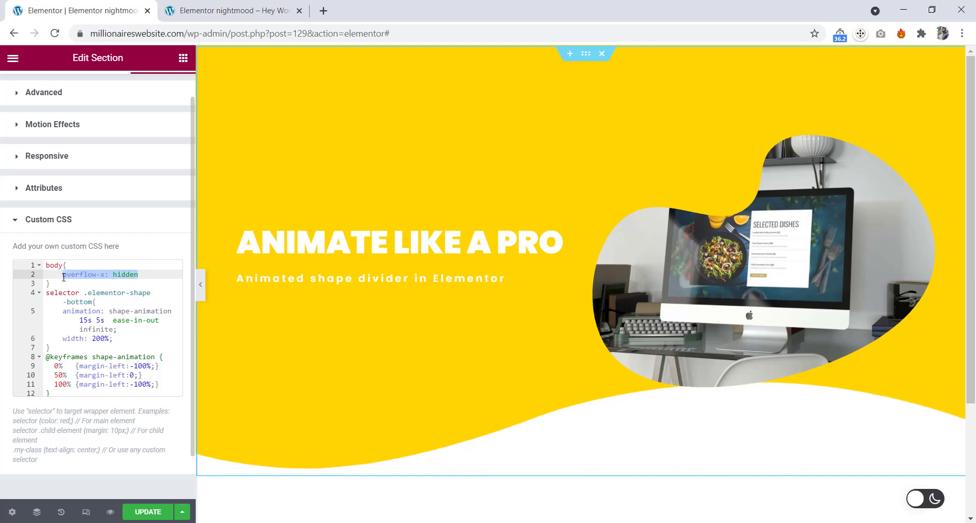
key(ctrl+slash)
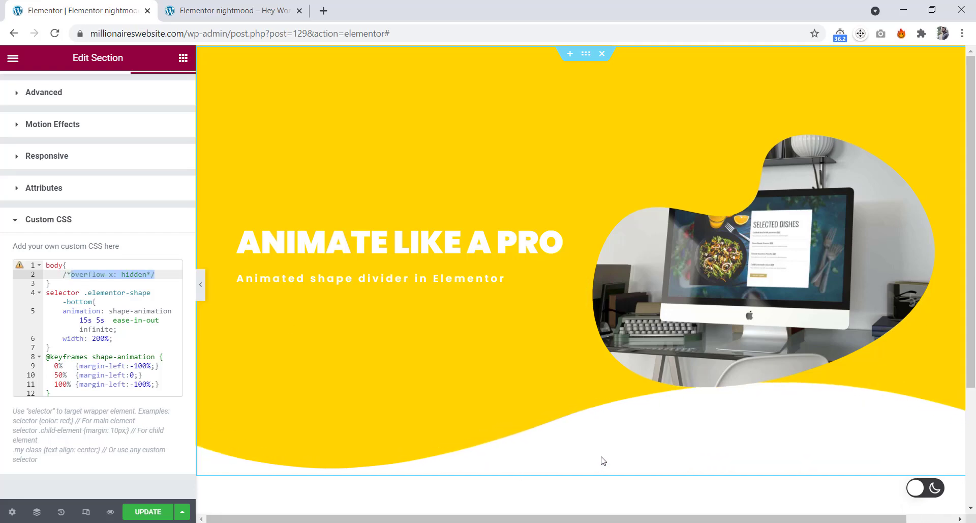
scroll(603, 461, left, 3)
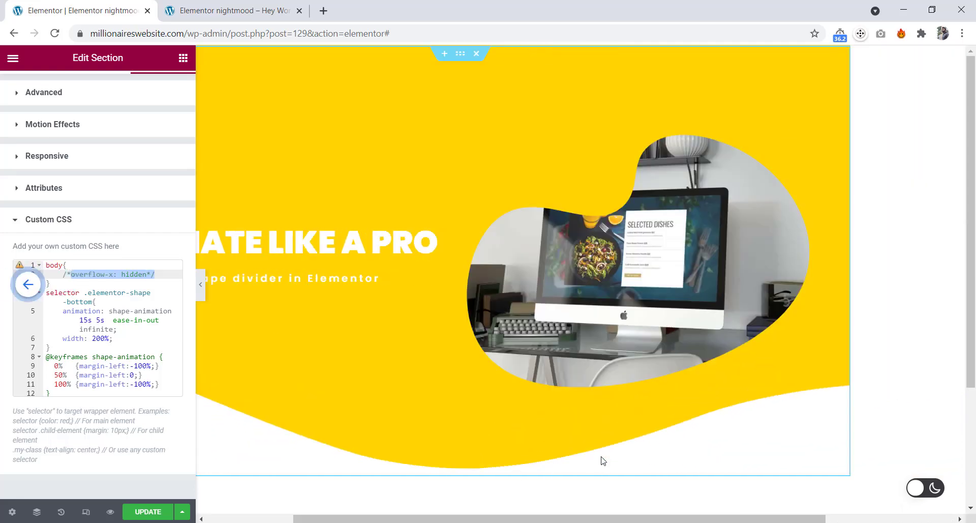
scroll(602, 460, left, 5)
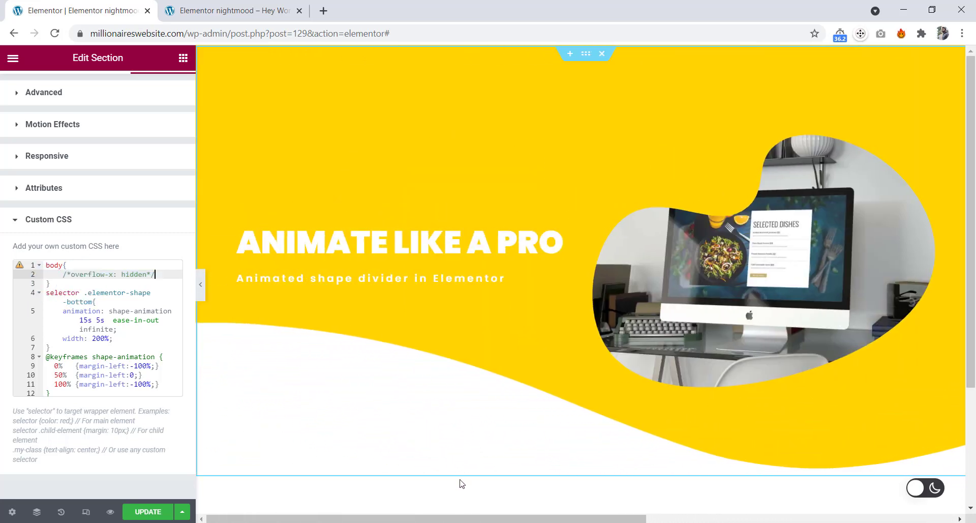
Re-enable the overflow-x: hidden line and set the shape-animation delay to 0s in the yellow section's custom CSS.
key(ctrl+slash)
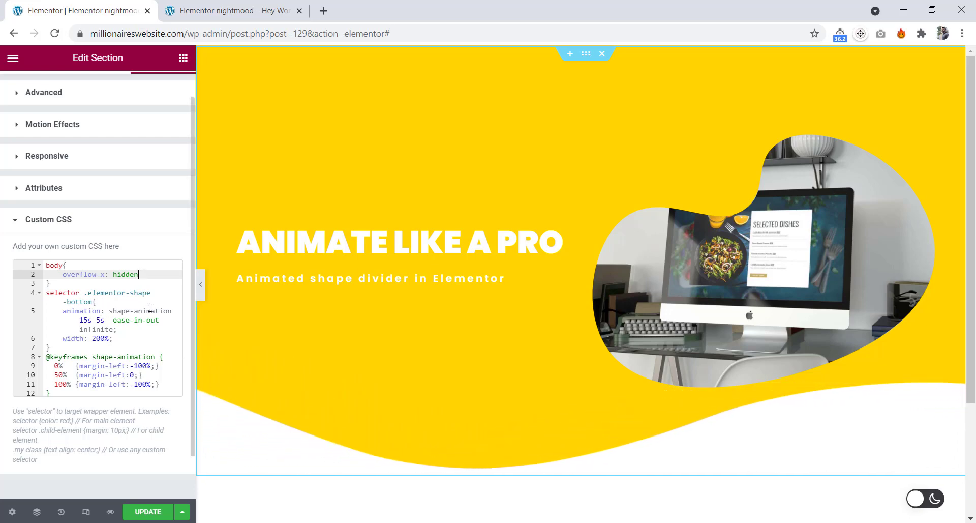
click(100, 319)
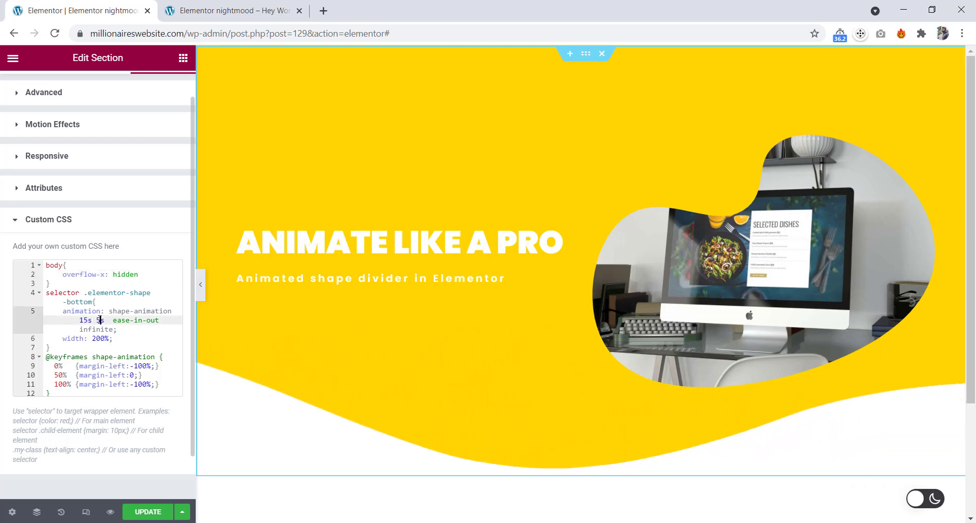
key(BackSpace)
text(0)
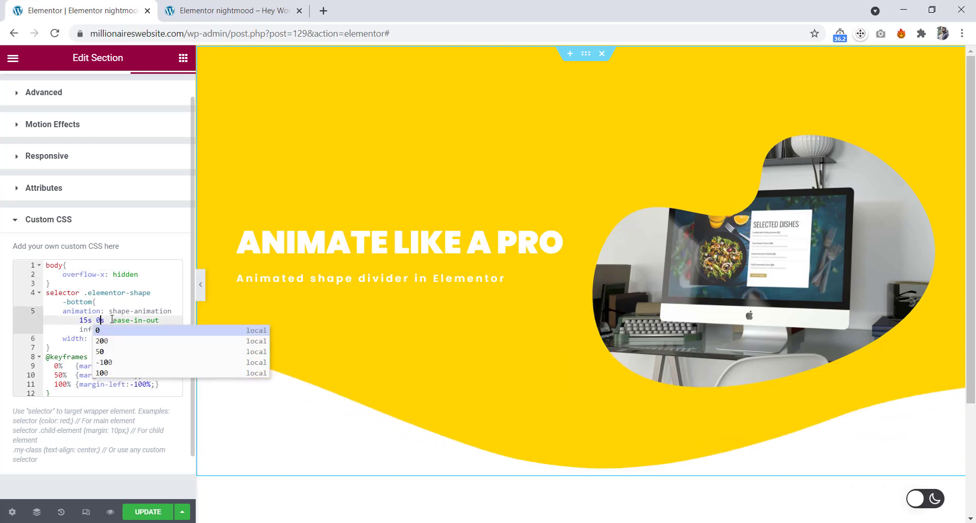
click(162, 318)
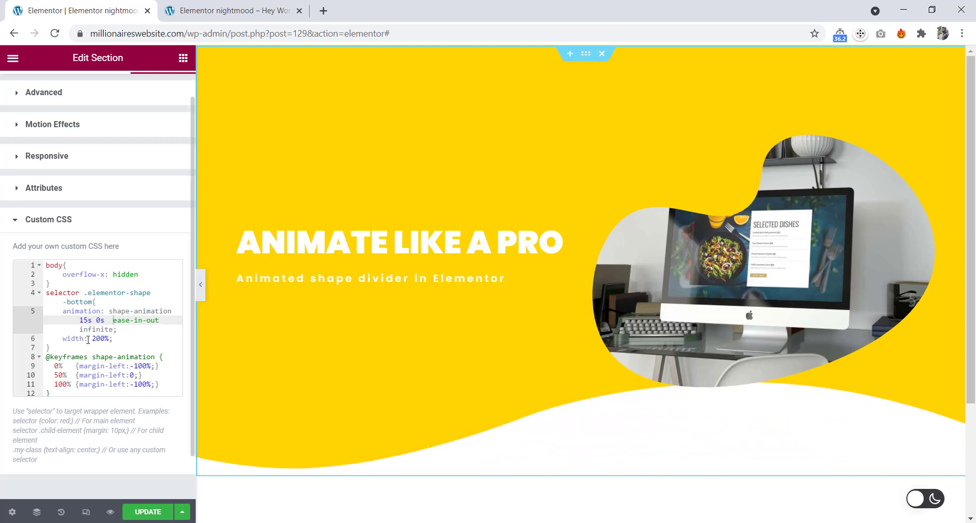
scroll(126, 342, down, 1)
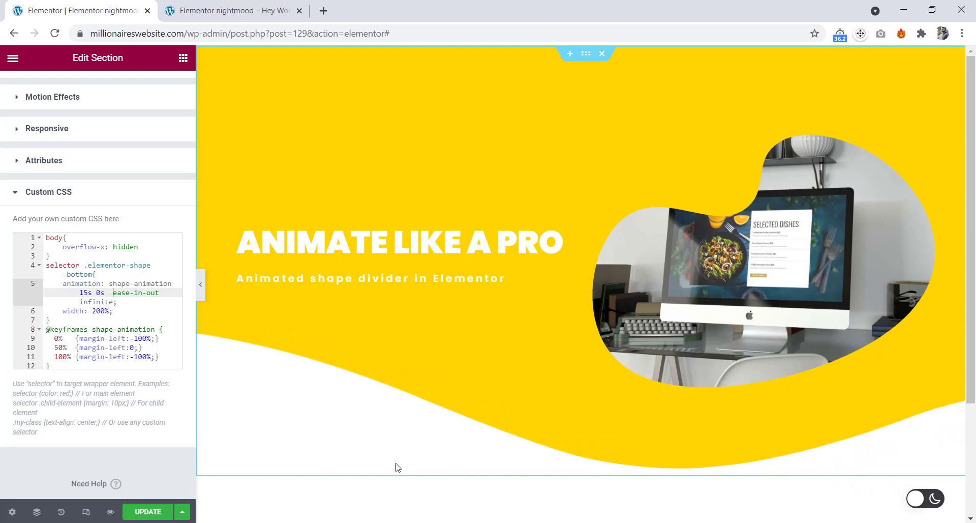
Add a single-column section below the hero with Full Width content, No Gap columns and Stretch Section switched on.
scroll(392, 456, down, 3)
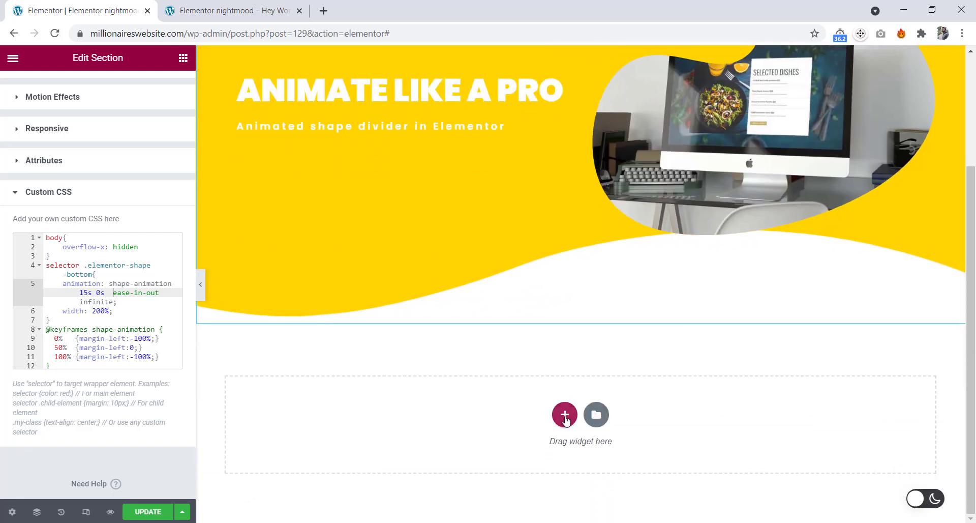
click(565, 414)
click(396, 442)
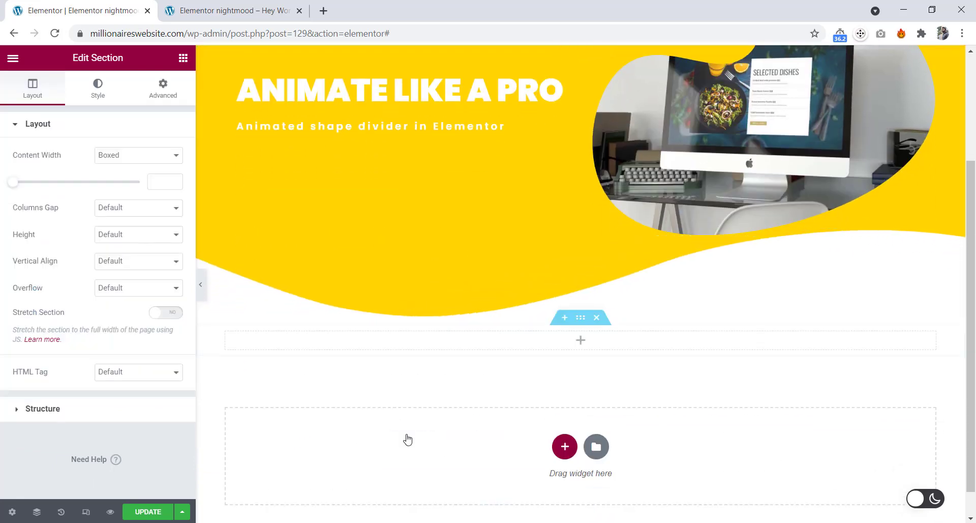
click(119, 159)
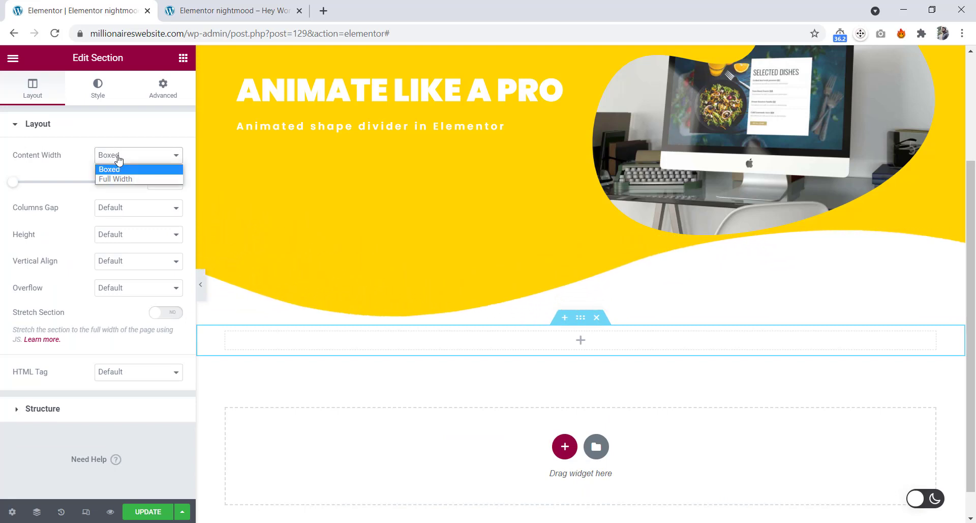
click(122, 184)
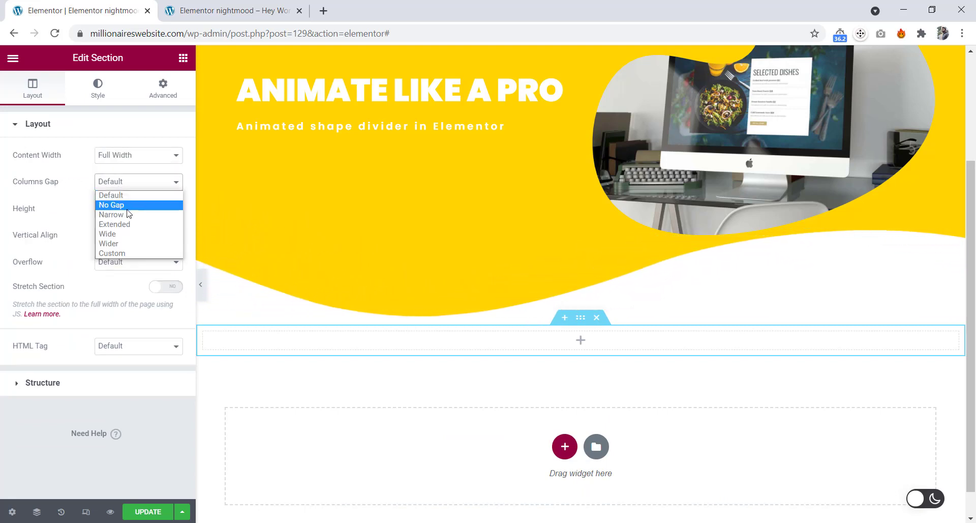
click(128, 206)
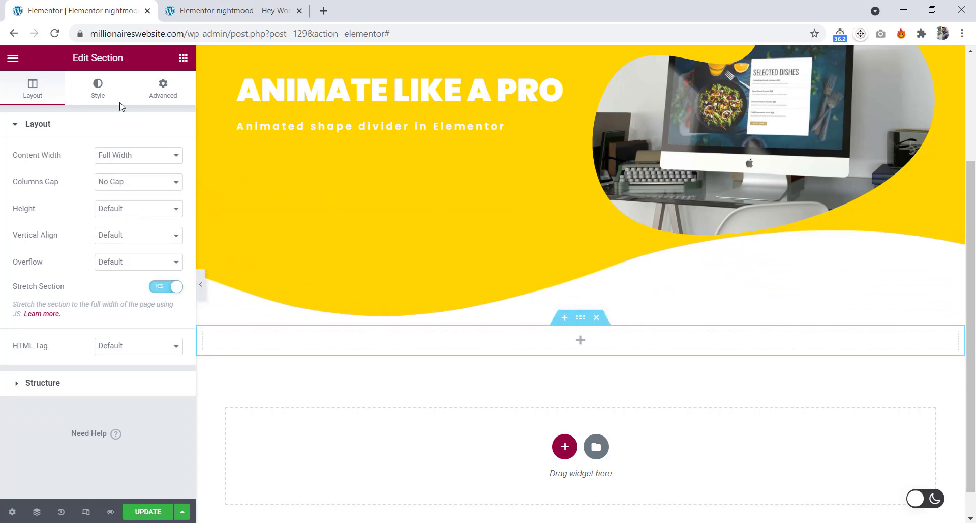
Place a Divider widget in the new empty section and set its weight to 0.
click(183, 60)
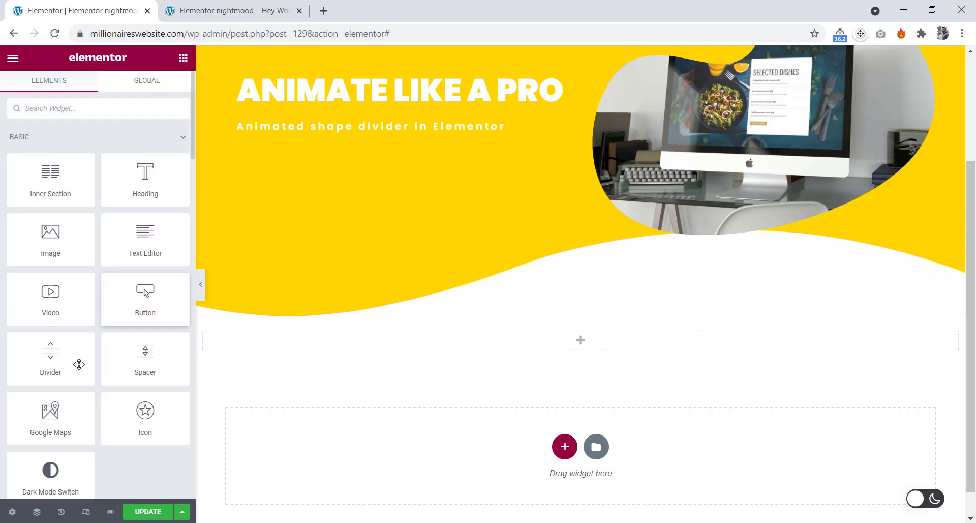
drag(380, 369, 450, 348)
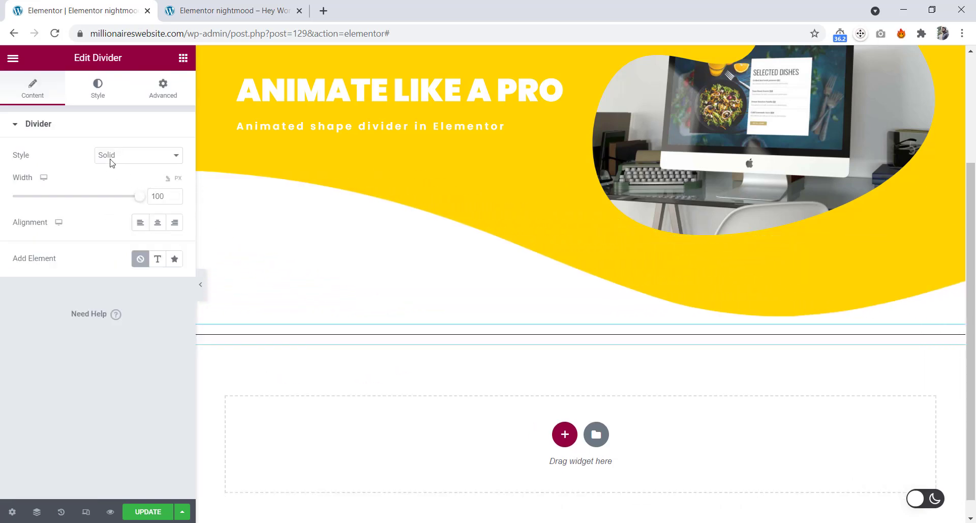
click(99, 94)
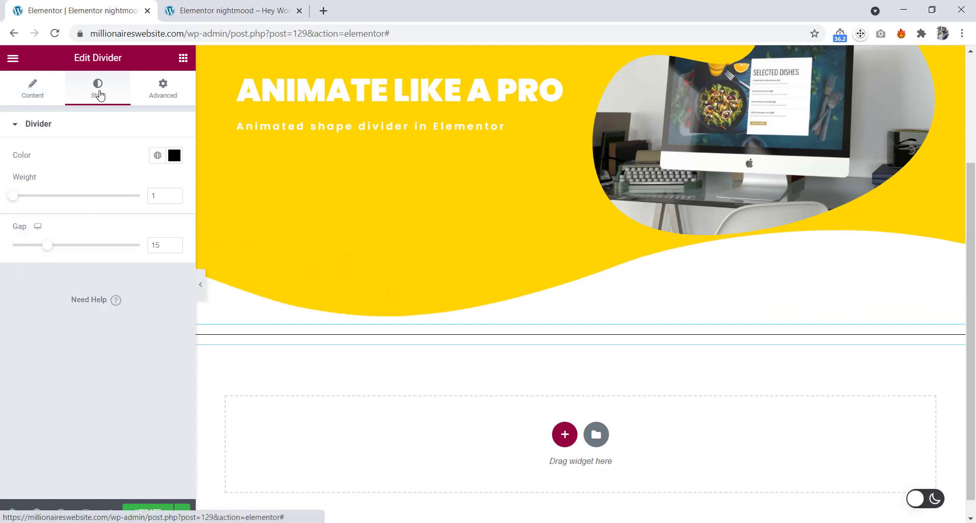
click(166, 196)
key(Down)
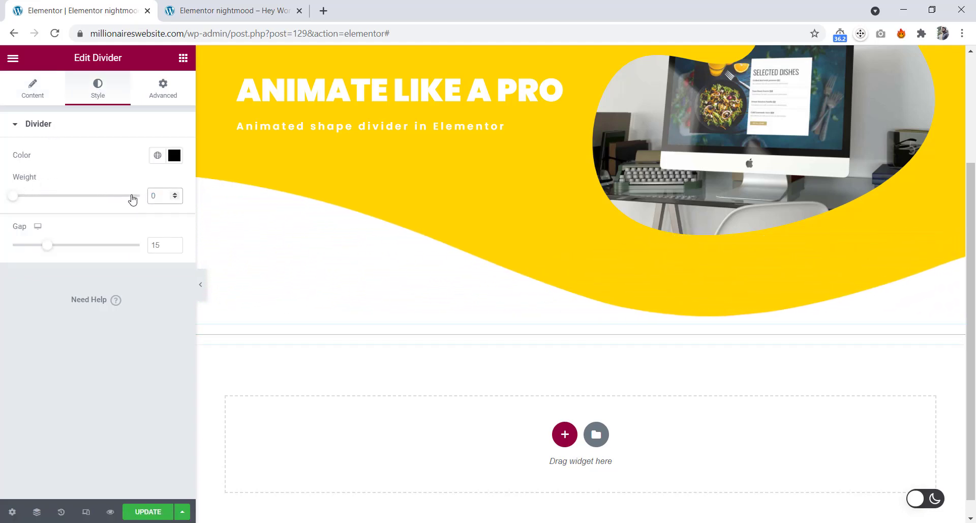
Copy the second CSS block, with the wave.svg background and shape-layers keyframes, from Elementor-example.css in Visual Studio Code into the divider's custom CSS in Elementor.
click(165, 93)
scroll(125, 245, down, 3)
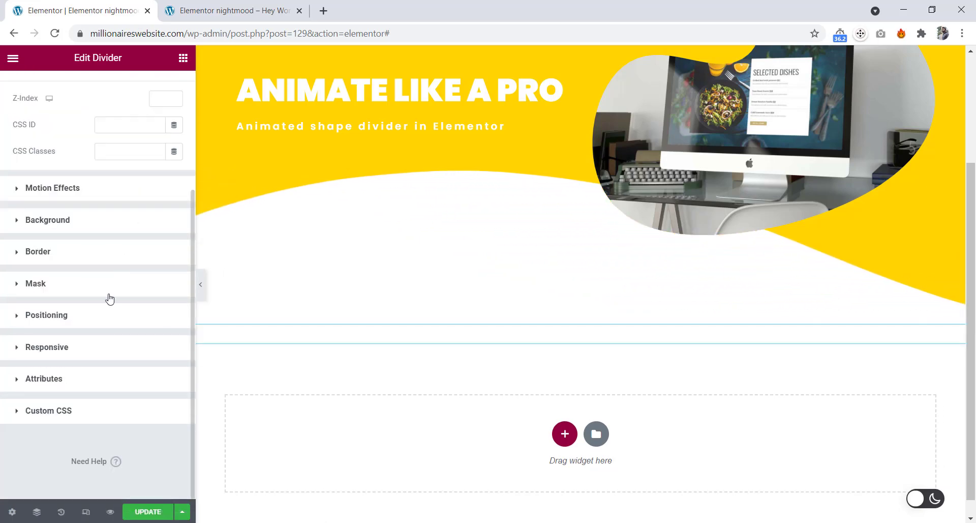
click(92, 415)
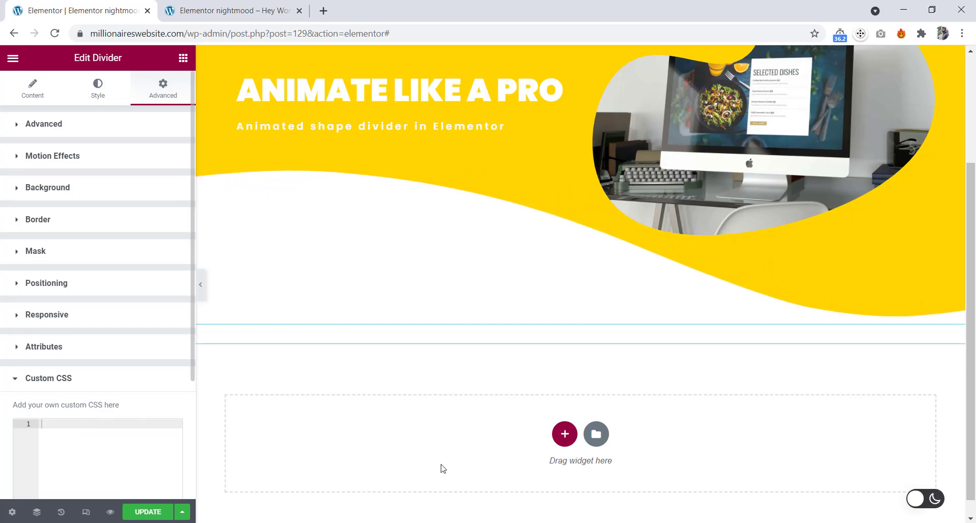
key(alt+Tab)
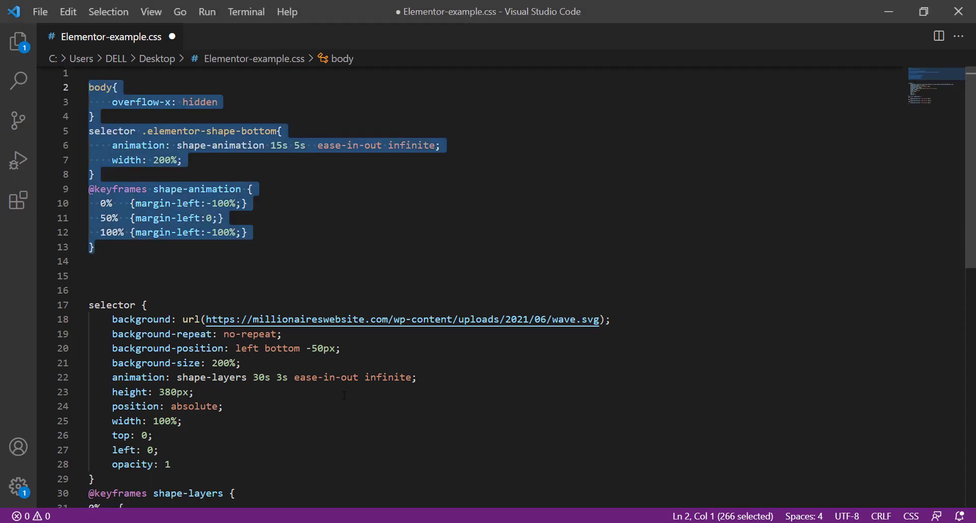
scroll(344, 394, down, 2)
scroll(344, 395, down, 2)
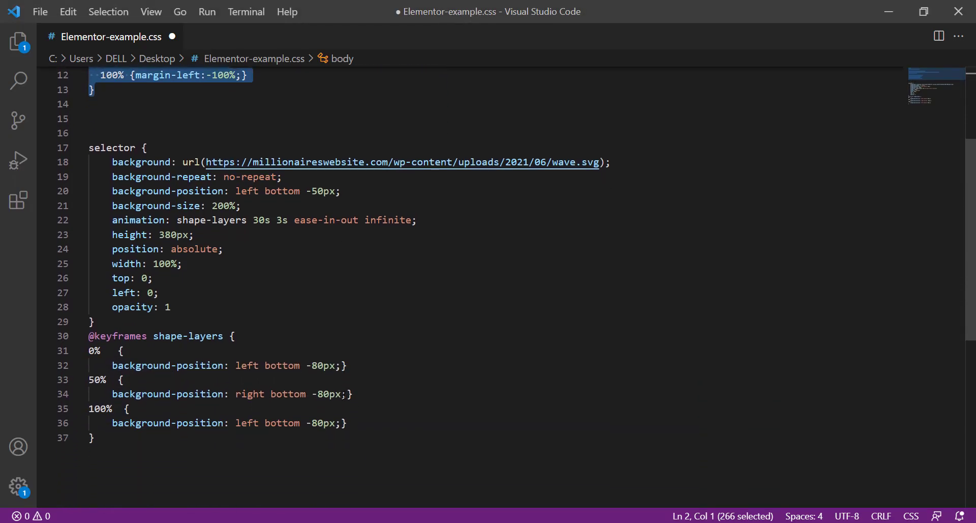
drag(99, 436, 89, 147)
key(alt+Tab)
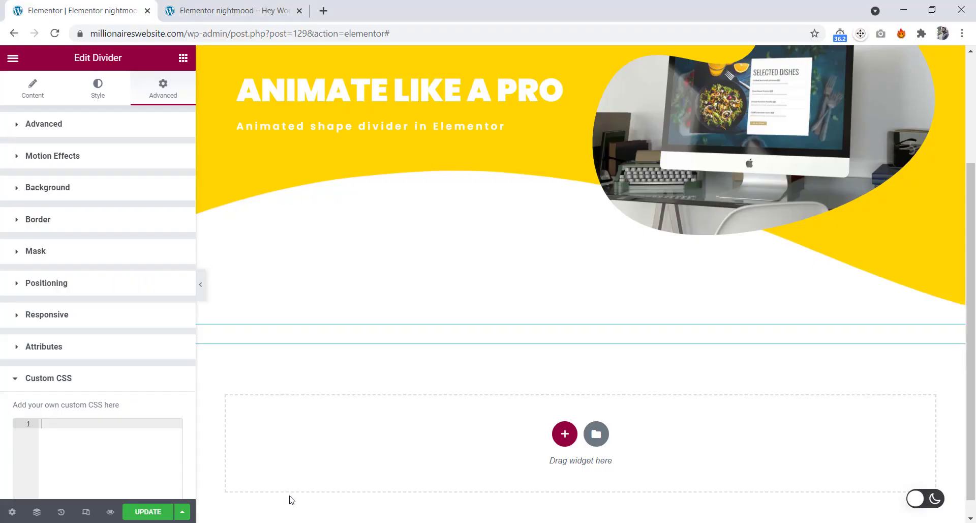
scroll(129, 394, down, 3)
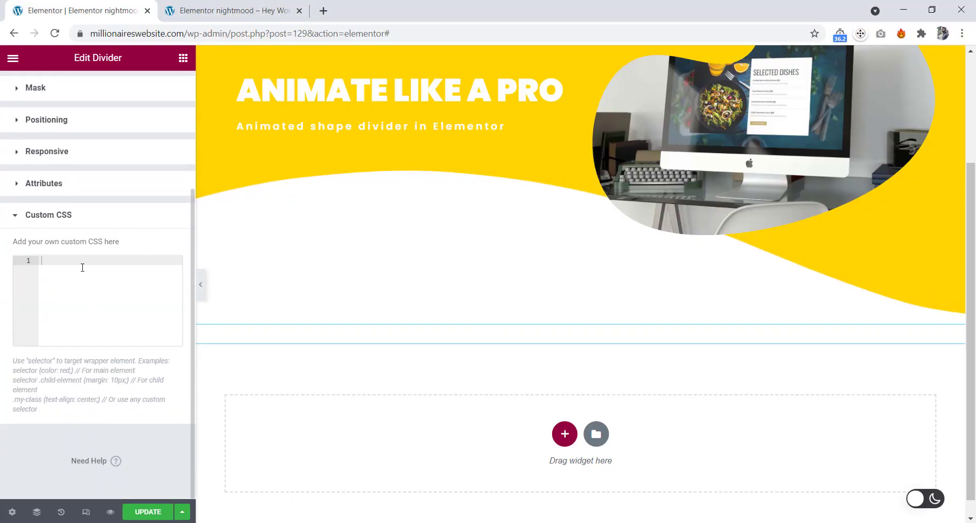
key(ctrl+v)
scroll(111, 404, down, 1)
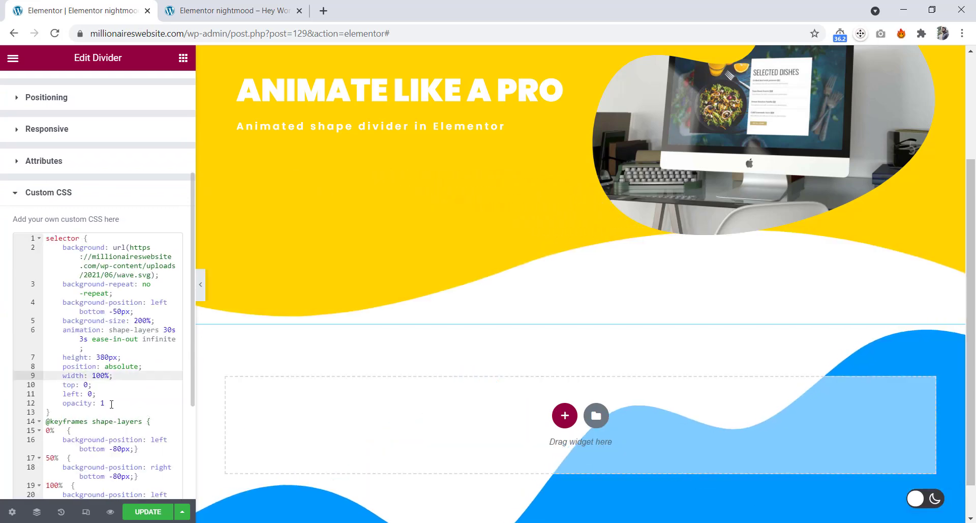
Comment out the position, width, top, left and opacity lines in the divider's custom CSS and check the wave on the page.
click(103, 402)
drag(111, 404, 64, 370)
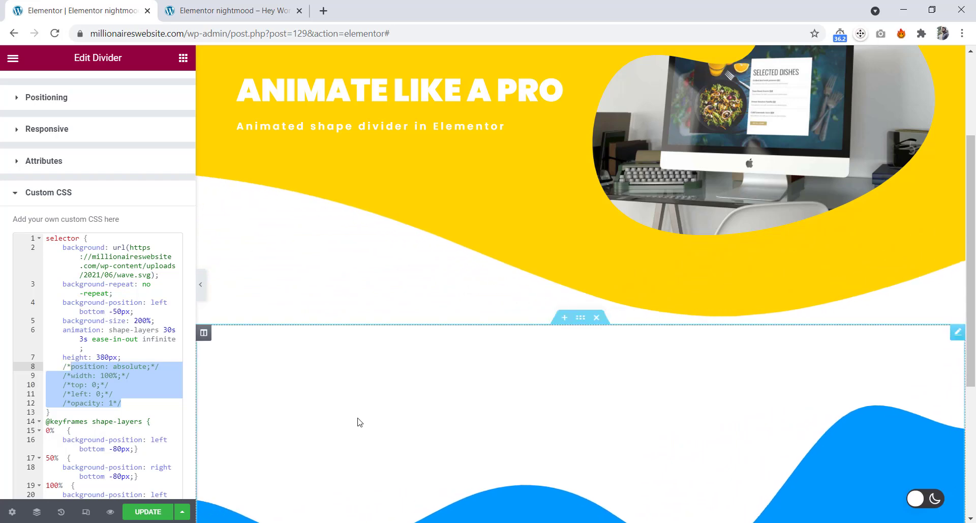
key(ctrl+slash)
scroll(358, 421, down, 3)
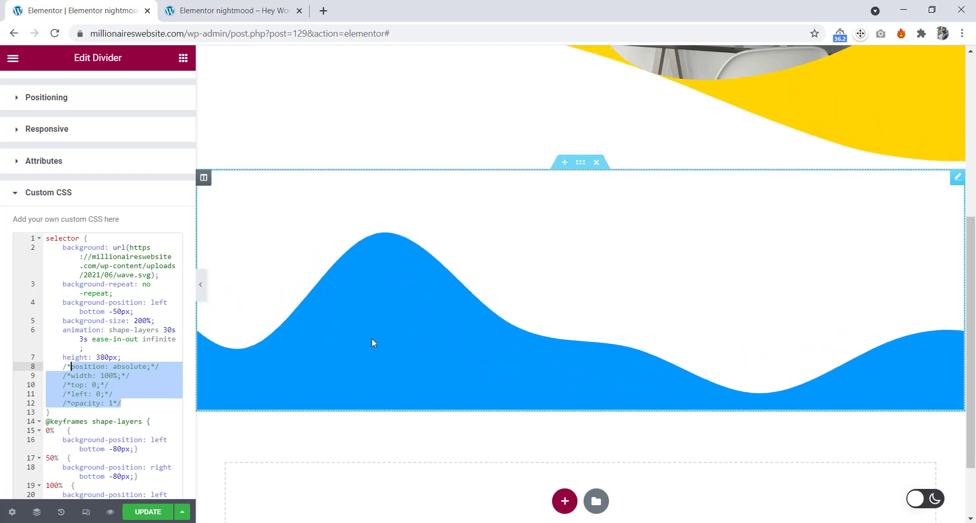
Open getwaves.io in a new browser tab, make the wave slightly more complex and bring up its SVG download options.
click(324, 10)
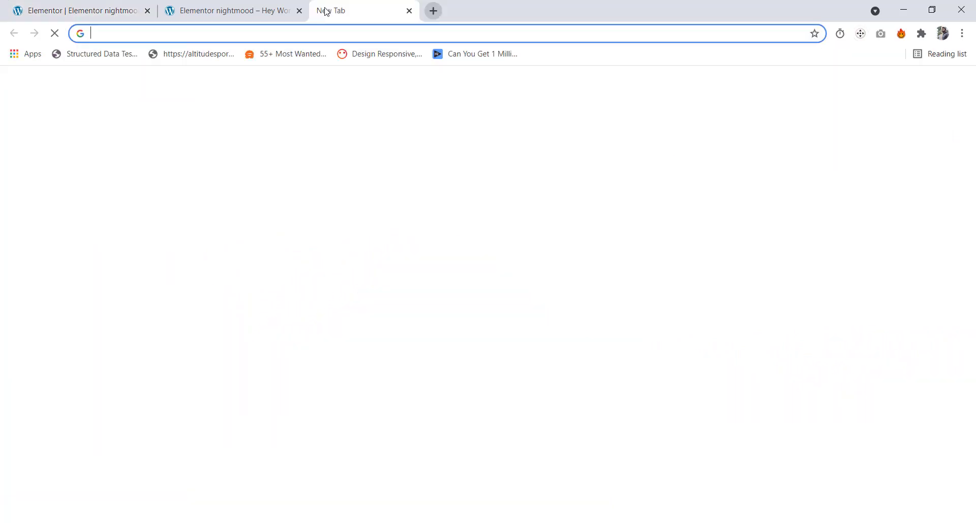
click(298, 34)
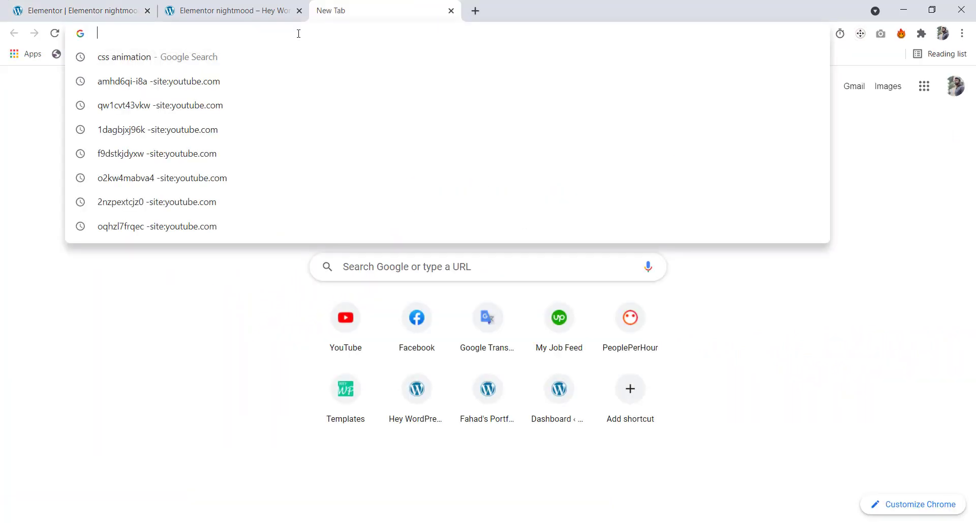
text(getwaves.io)
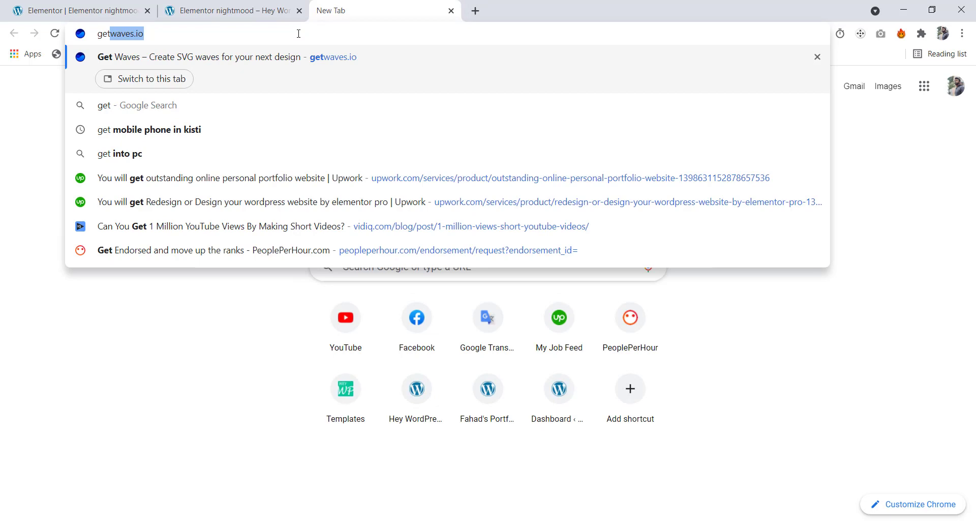
key(Return)
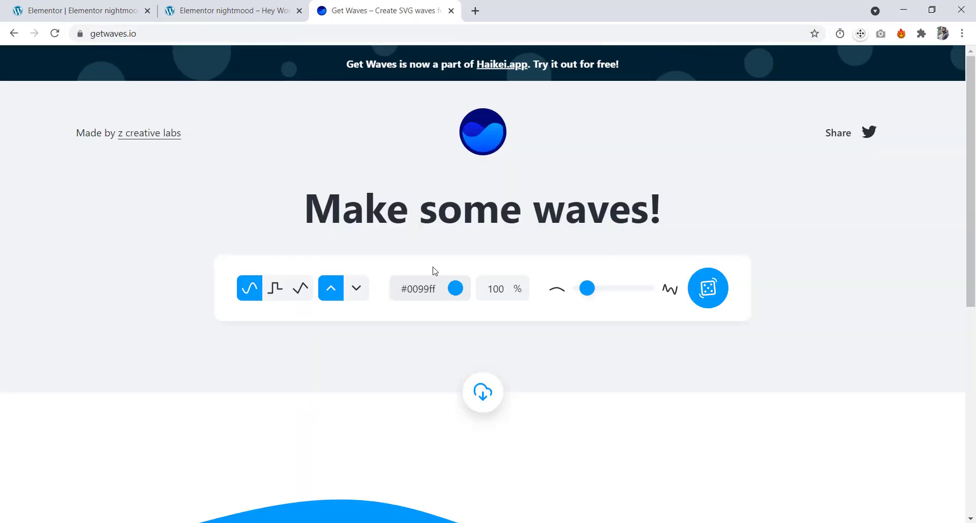
scroll(435, 270, down, 3)
drag(586, 116, 597, 116)
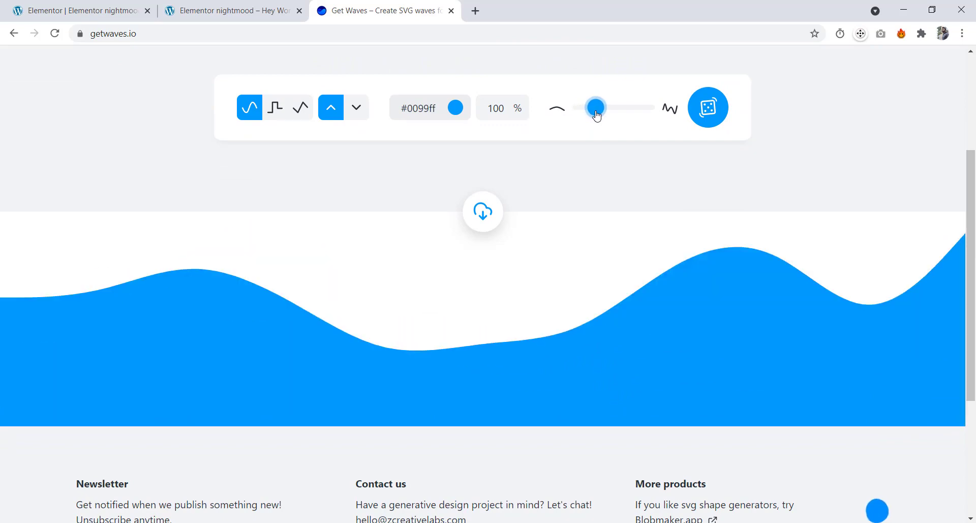
scroll(564, 150, down, 1)
click(481, 212)
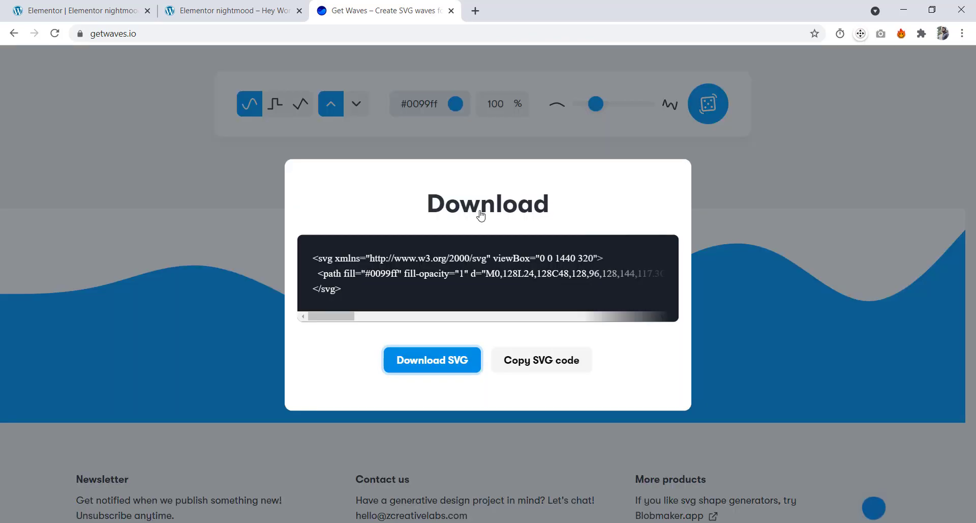
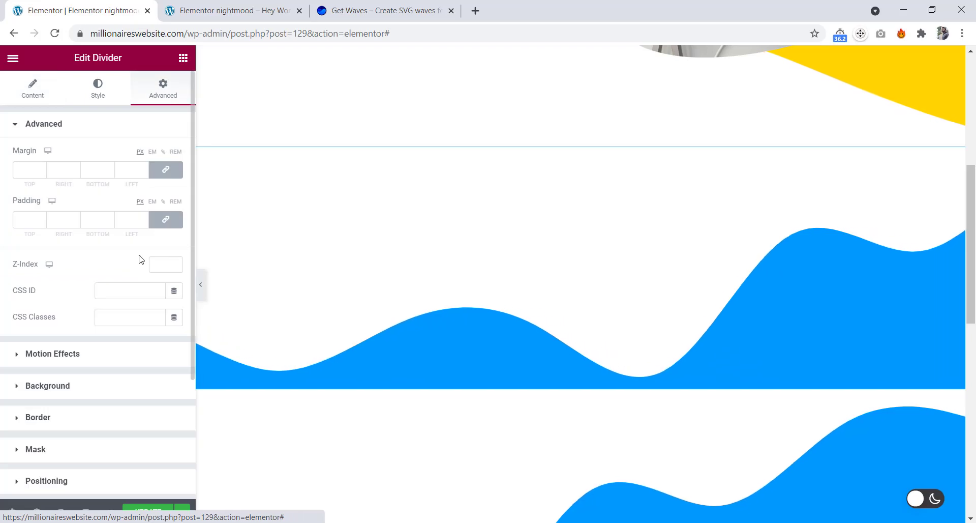
Uncomment the position: absolute, width: 100%, top: 0, left: 0 and opacity: 1 lines in the selected wave divider's custom CSS.
scroll(135, 265, down, 3)
click(89, 412)
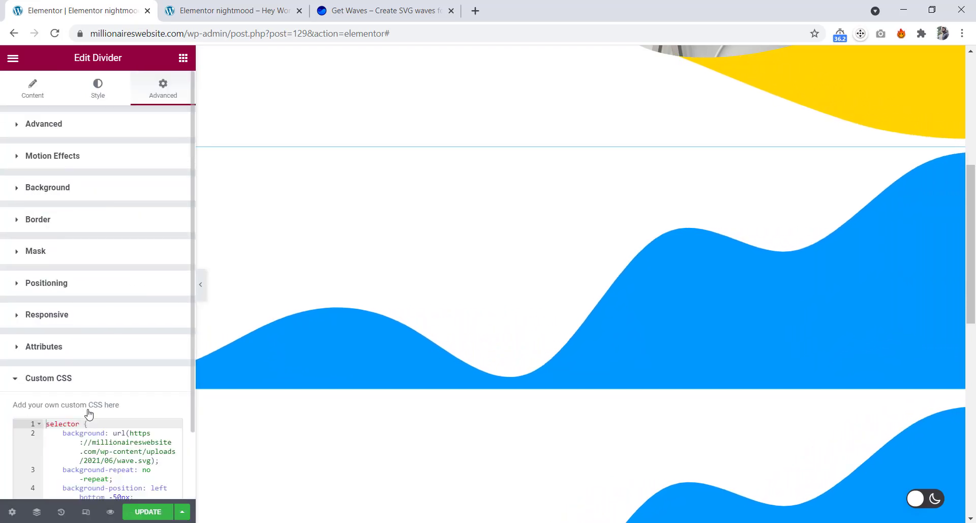
scroll(92, 371, down, 2)
scroll(93, 372, down, 2)
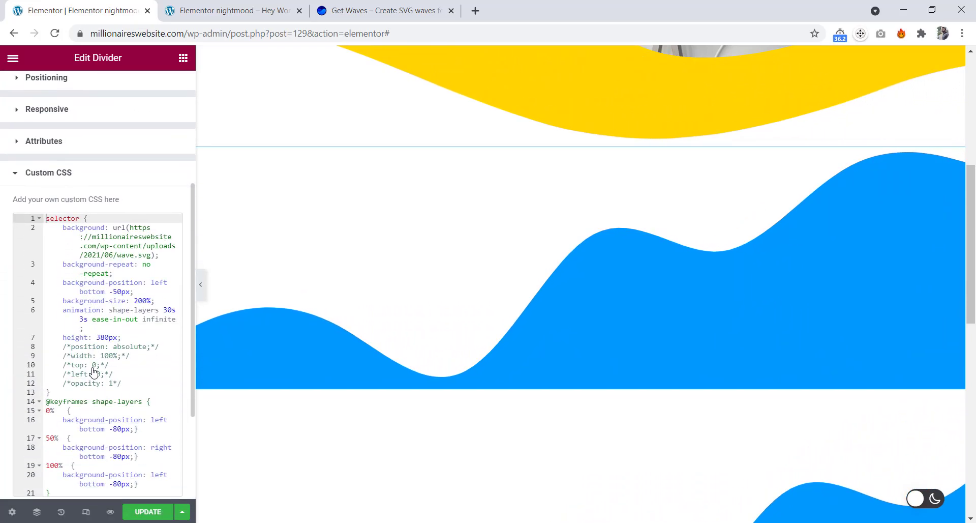
click(124, 382)
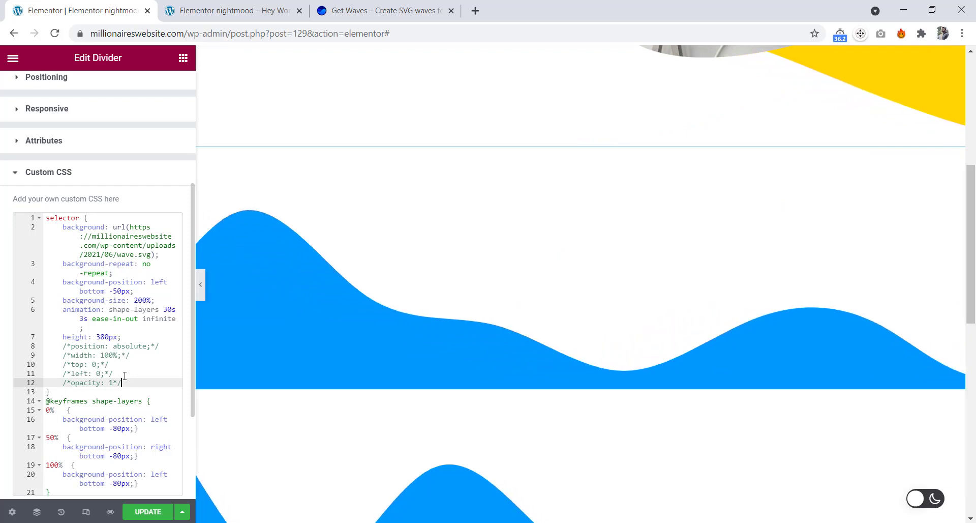
drag(125, 380, 66, 346)
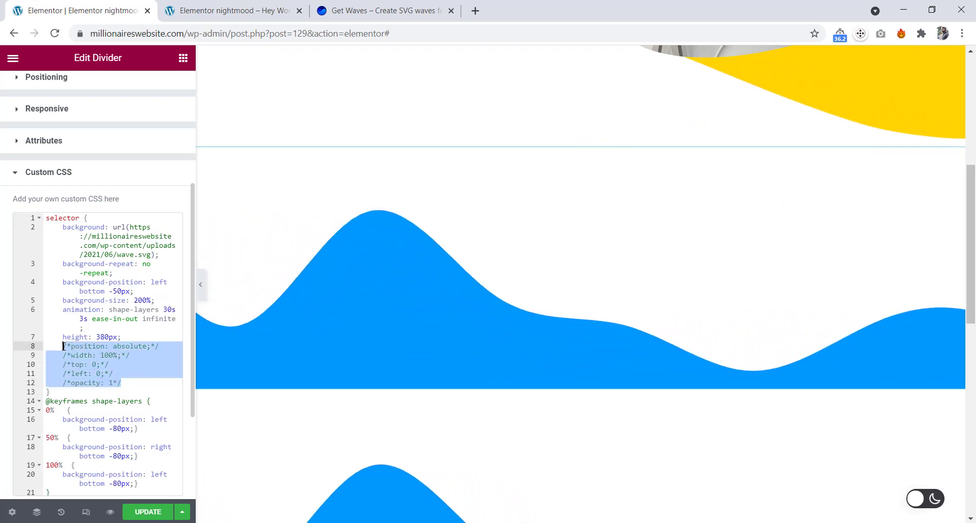
key(ctrl+slash)
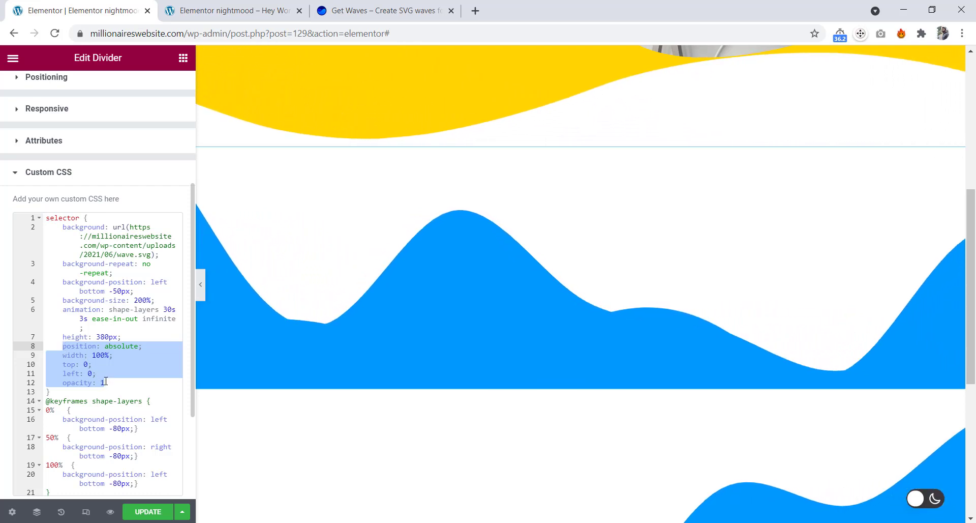
In the first overlaid wave divider's custom CSS, set the opacity to .3, the shape-layers animation duration to 15s and its delay to 2s.
click(108, 381)
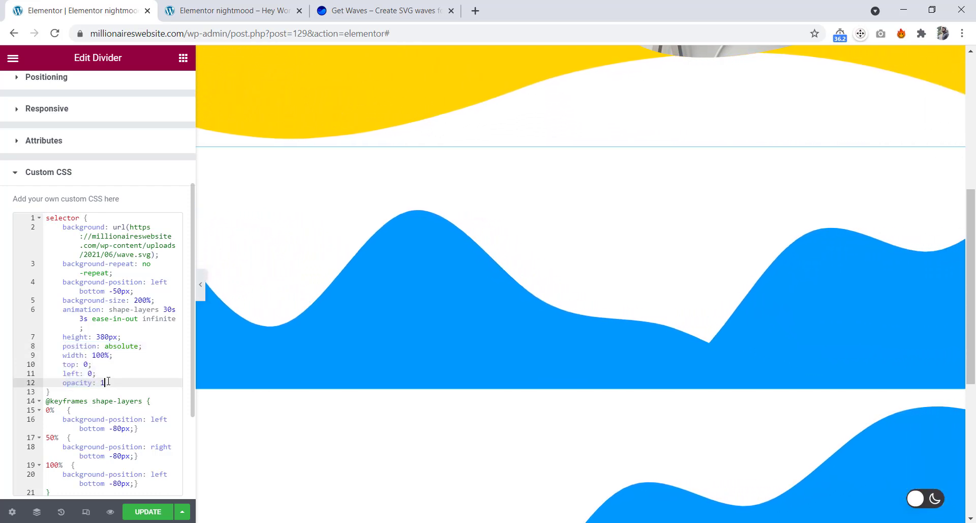
key(BackSpace)
text(.3)
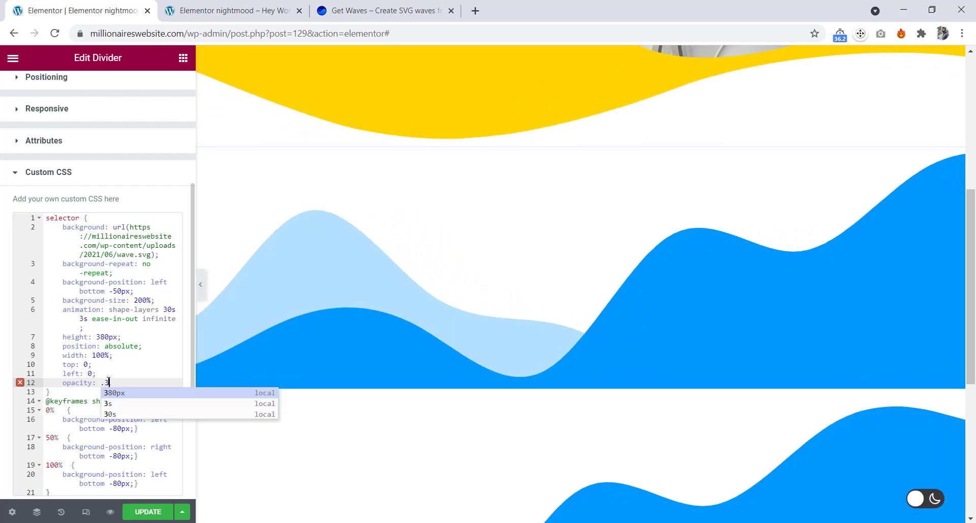
double_click(168, 310)
text(15s)
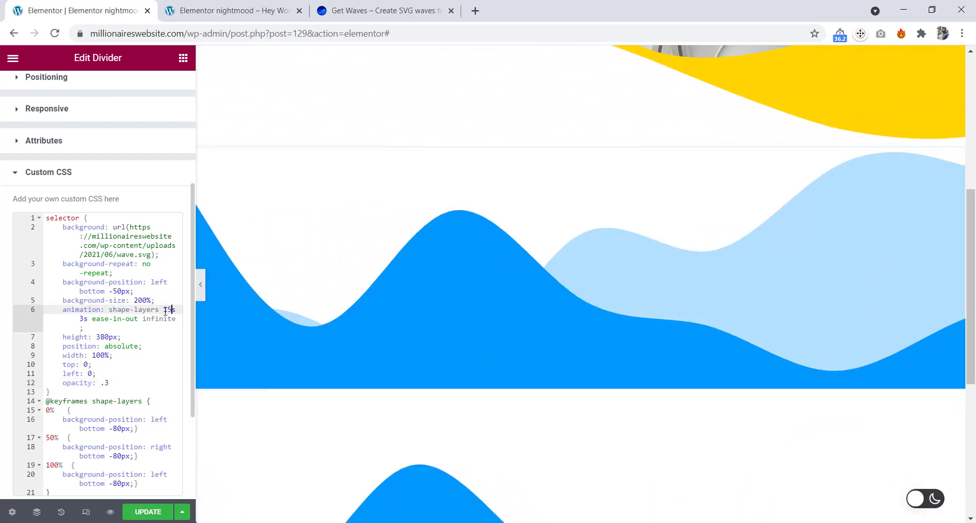
click(84, 318)
key(BackSpace)
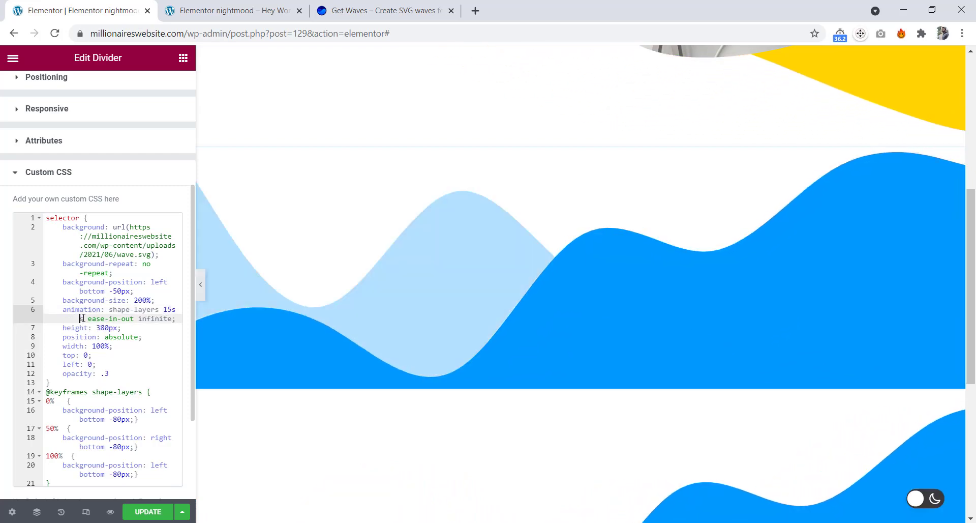
text(2)
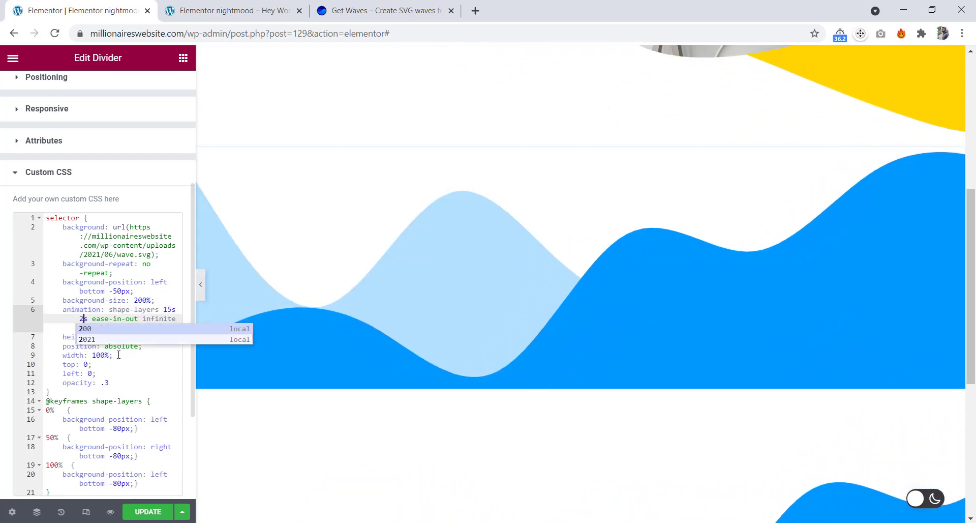
Uncomment the position, width, top, left and opacity lines in the custom CSS of the next solid blue wave divider.
click(790, 318)
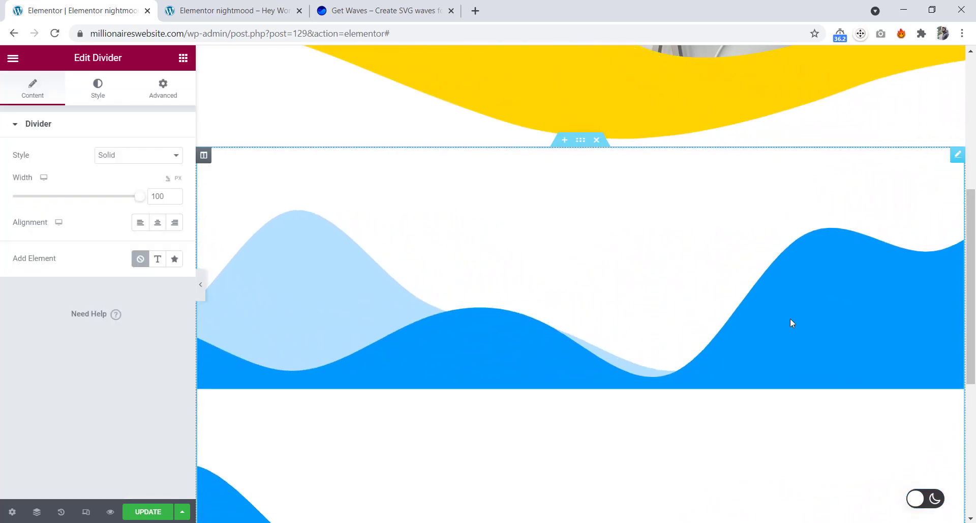
click(160, 97)
scroll(95, 342, down, 3)
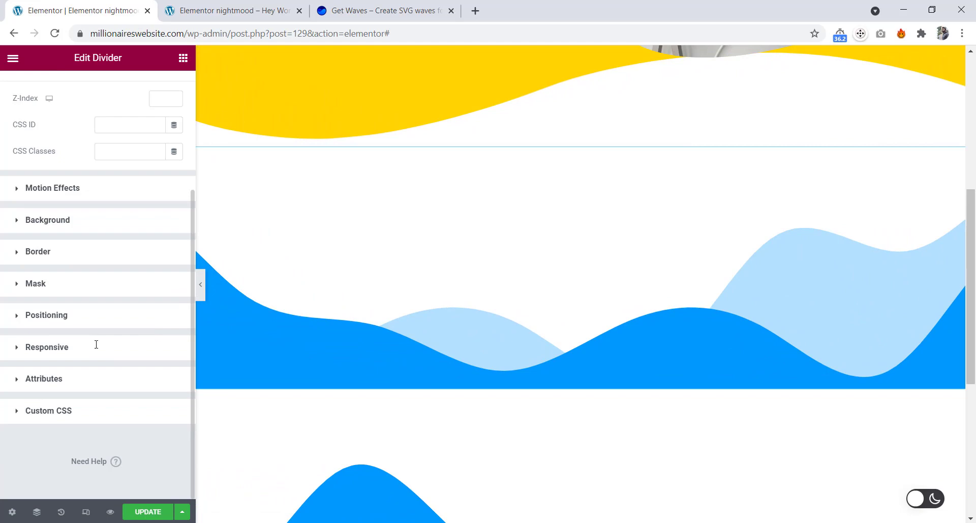
click(105, 416)
scroll(108, 370, down, 5)
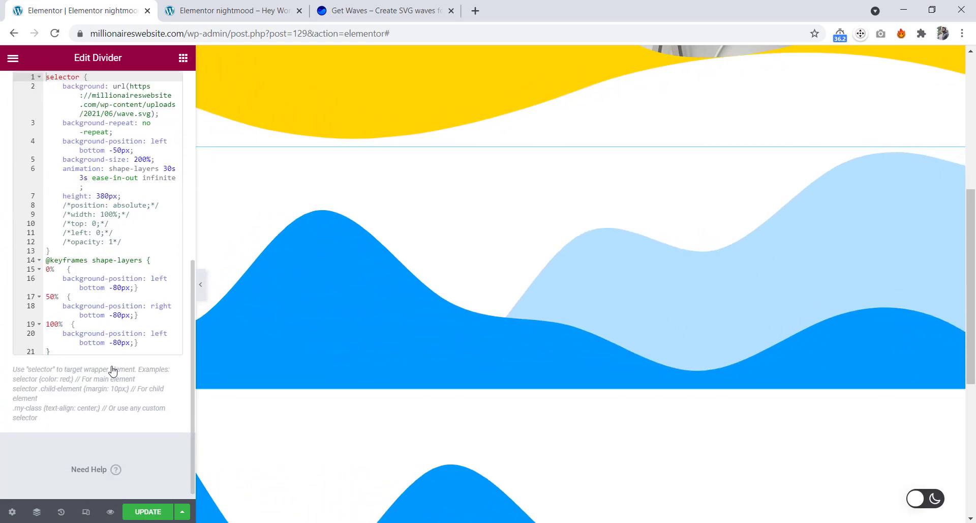
scroll(113, 370, up, 3)
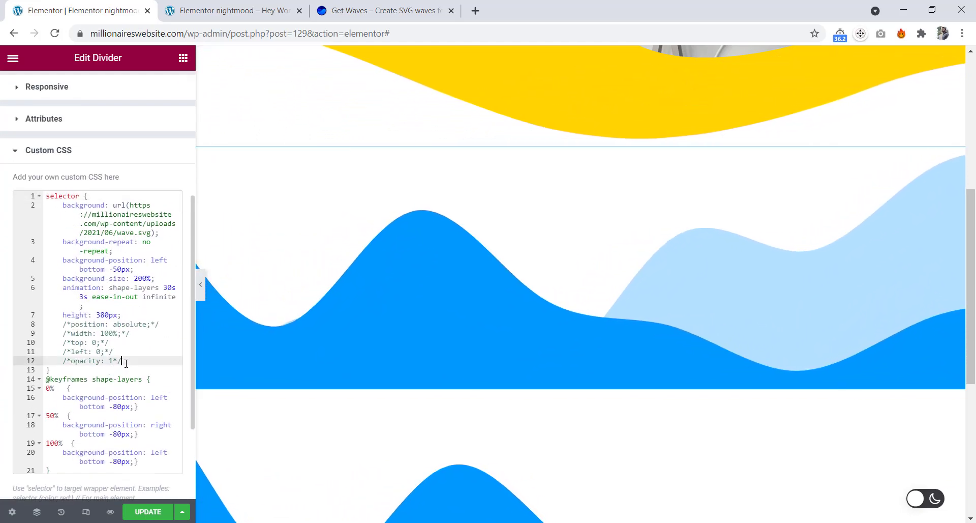
drag(121, 360, 64, 325)
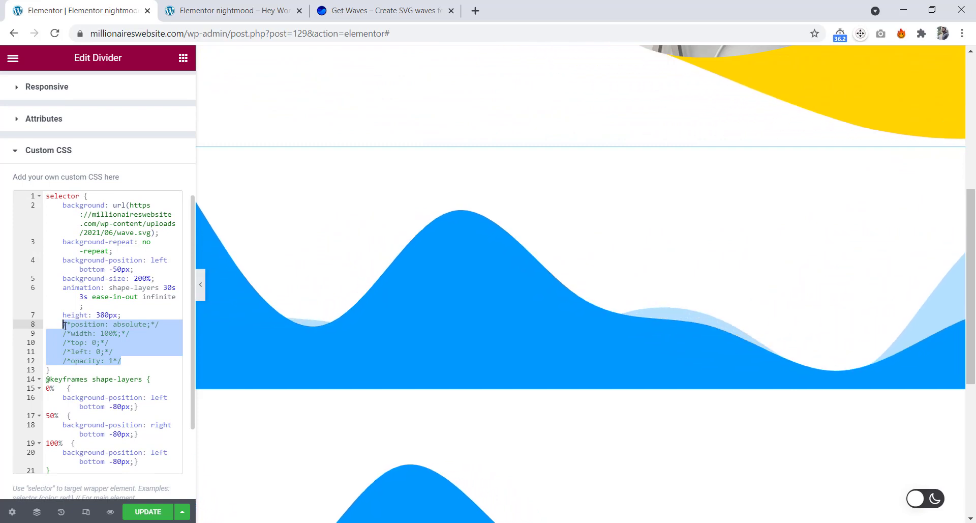
key(ctrl+/)
Set this second wave divider's opacity to .6 and its shape-layers animation duration to 20s in the custom CSS.
click(115, 360)
key(BackSpace)
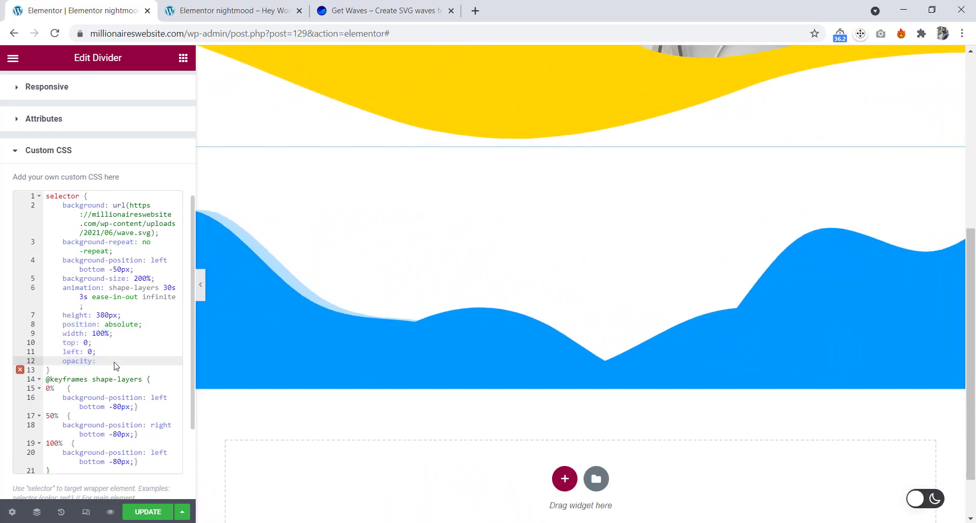
text(.6)
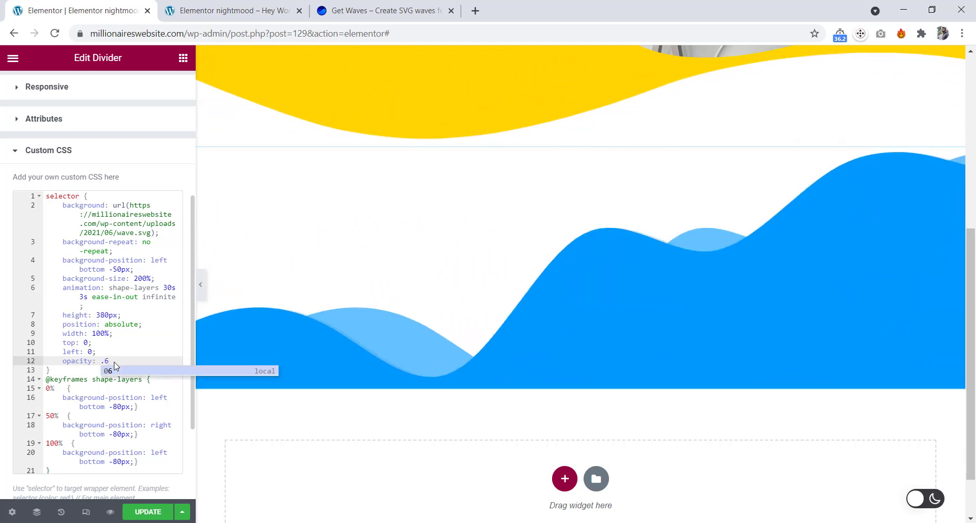
click(172, 287)
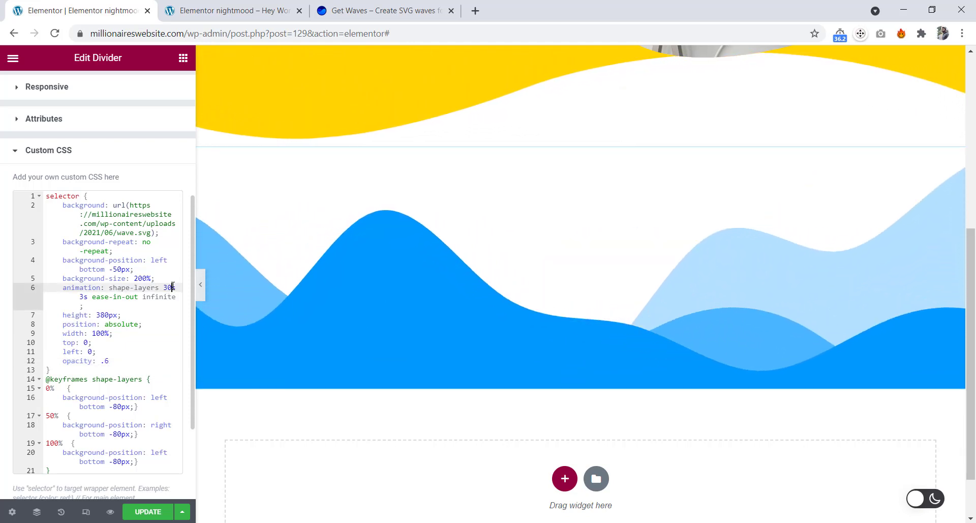
key(BackSpace)
key(BackSpace)
text(20)
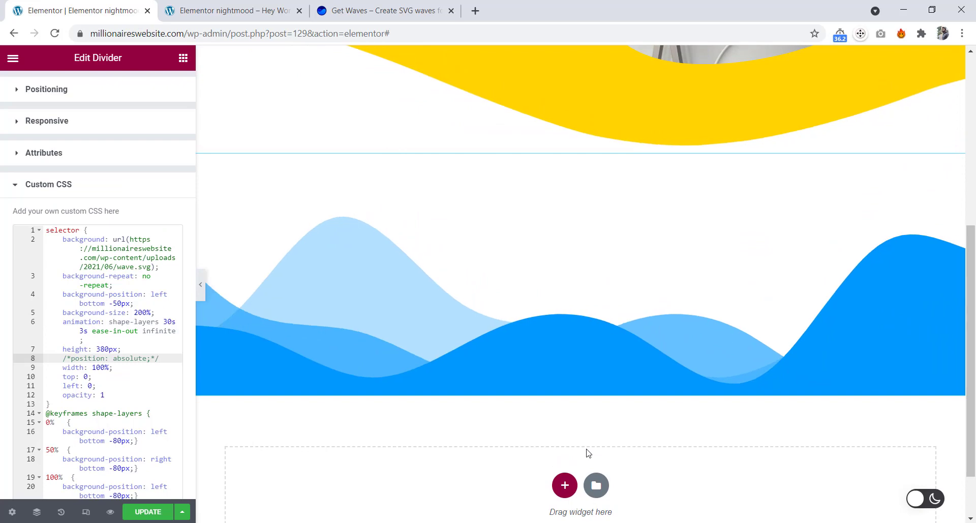
Duplicate the yellow "ANIMATE LIKE A PRO" hero section.
scroll(584, 442, up, 8)
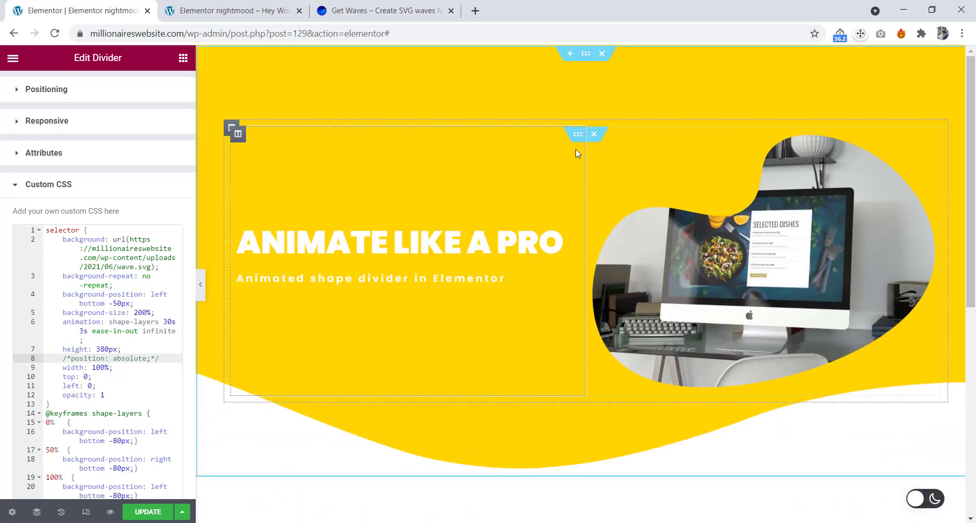
right_click(586, 54)
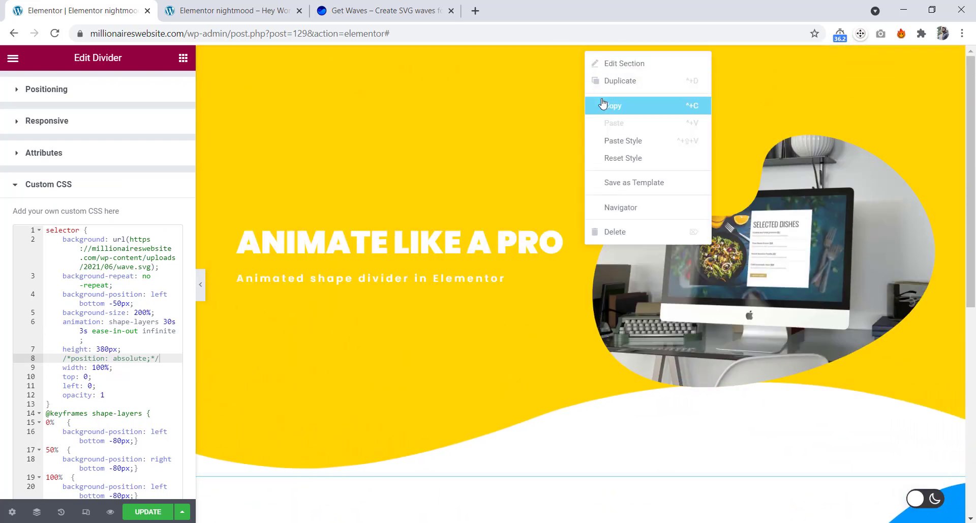
click(605, 81)
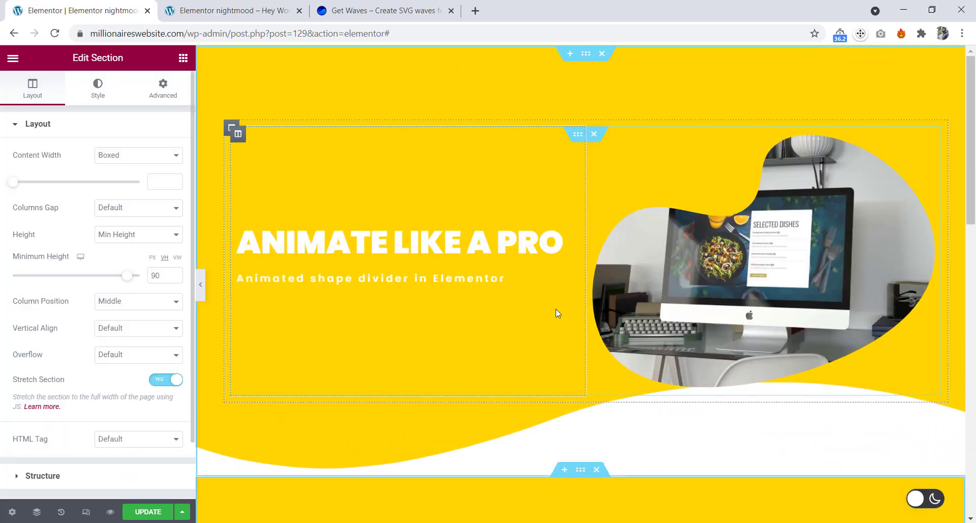
scroll(556, 310, down, 9)
scroll(559, 215, up, 2)
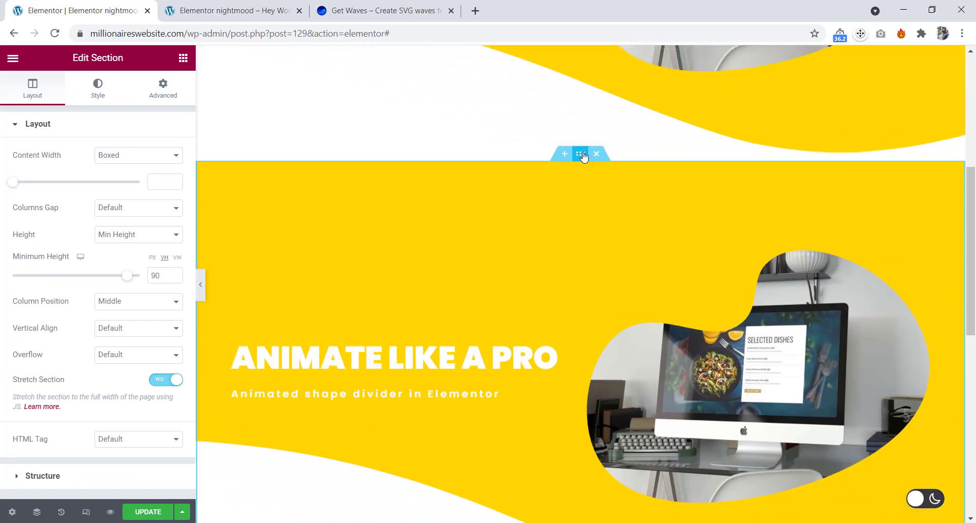
Set the duplicated hero section's bottom shape divider type to None.
click(96, 91)
scroll(99, 283, down, 2)
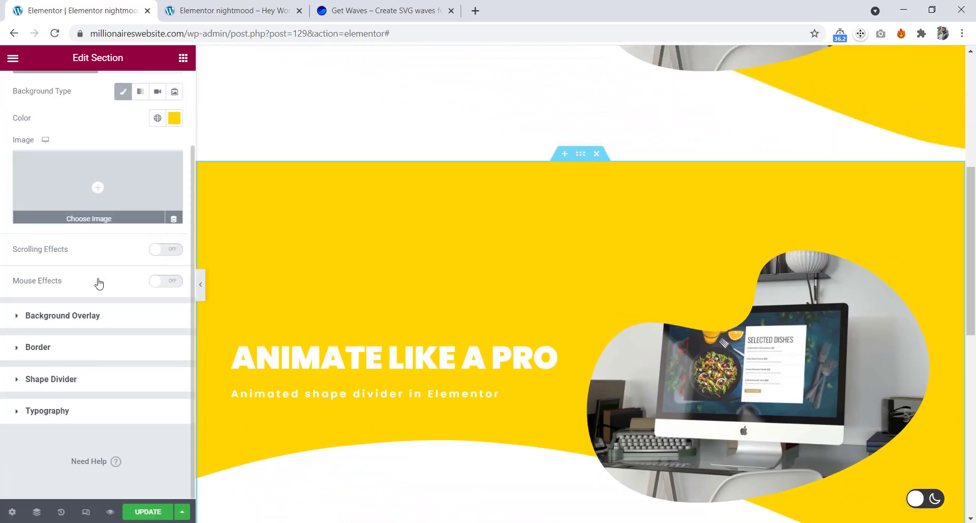
click(99, 389)
click(139, 251)
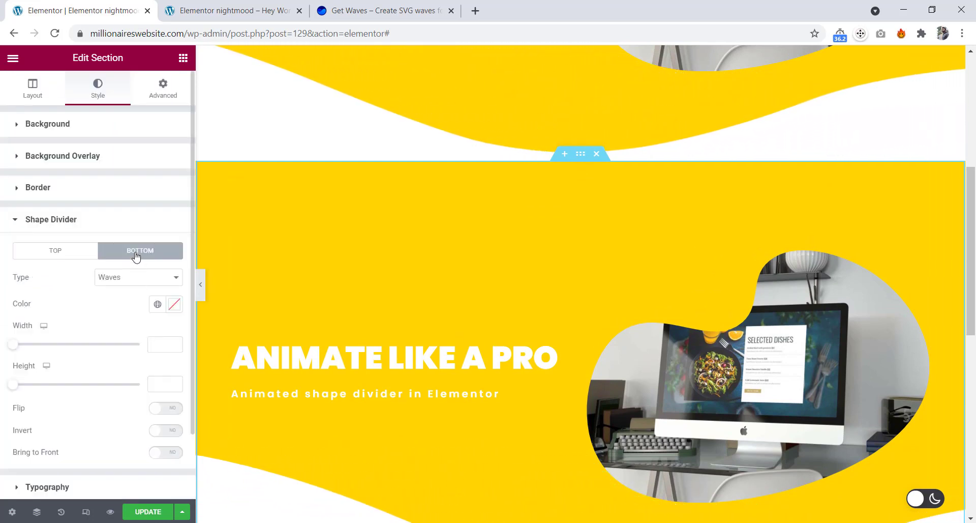
click(134, 279)
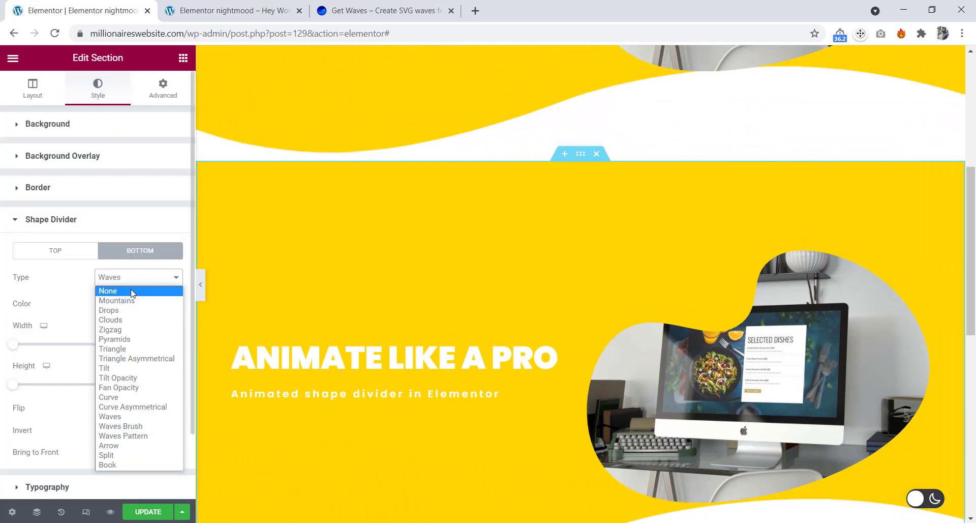
click(132, 291)
Set the duplicated hero section's bottom padding to 200 px, keeping the other sides at 0.
scroll(419, 331, down, 3)
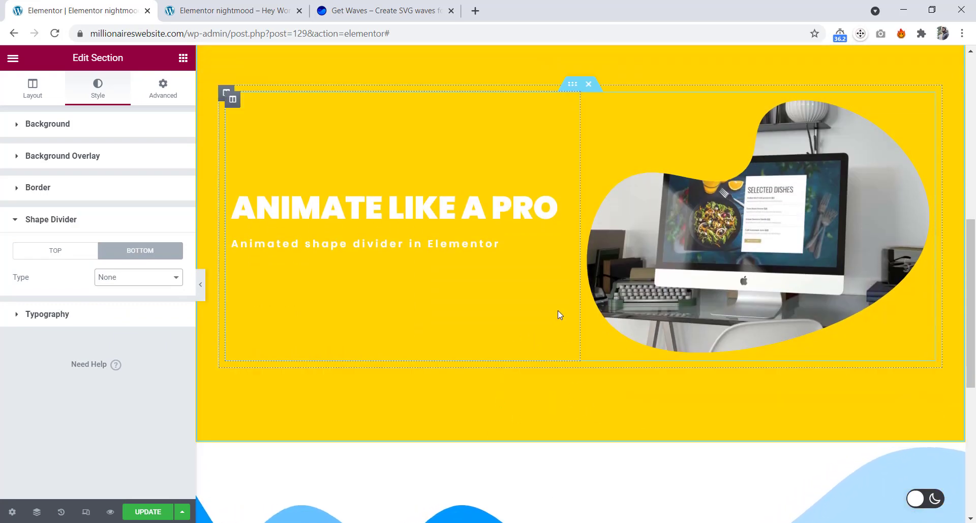
scroll(557, 311, up, 2)
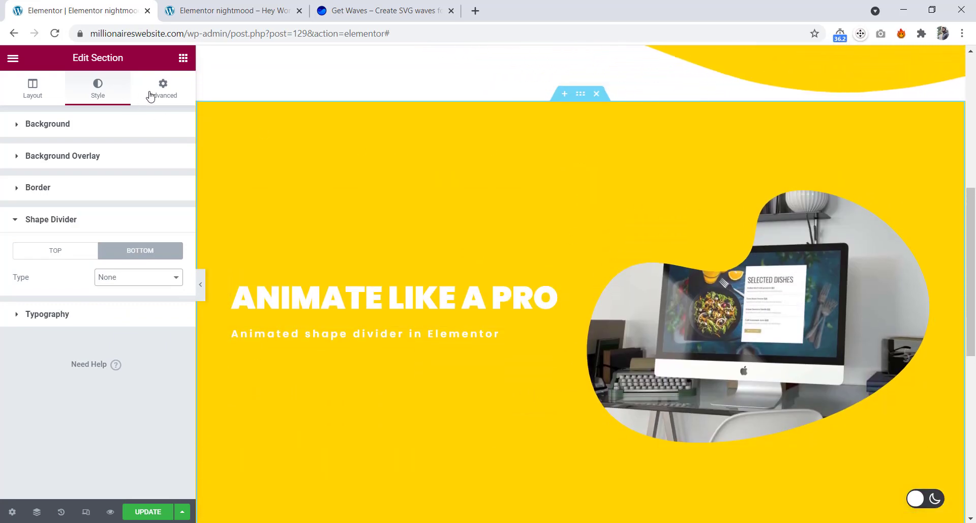
click(163, 99)
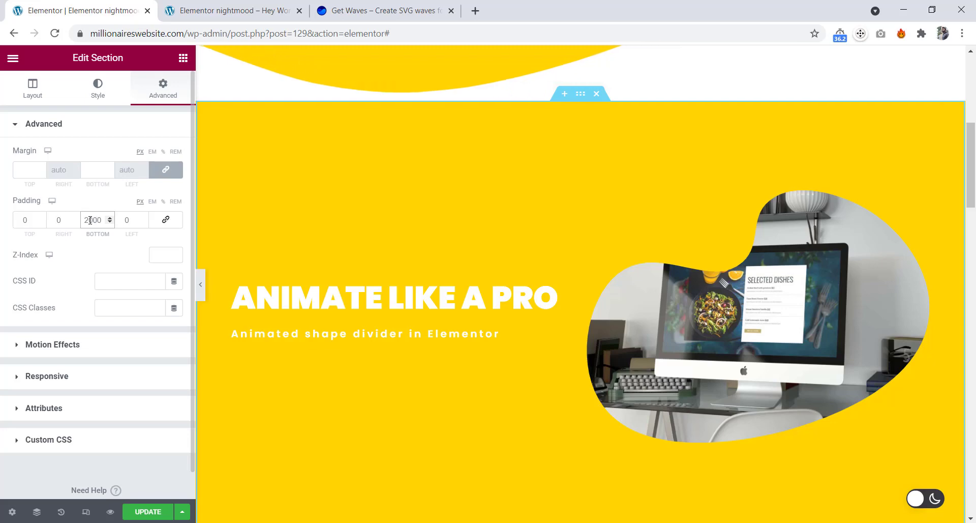
scroll(535, 350, down, 6)
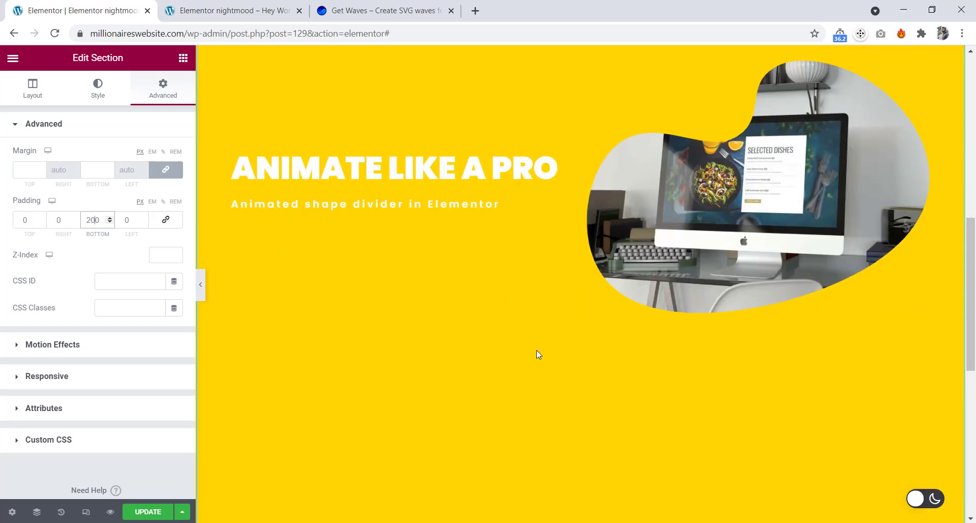
Check the height in the solid wave divider's custom CSS and set the wave section's linked top and bottom margins to -380 px.
scroll(504, 287, down, 3)
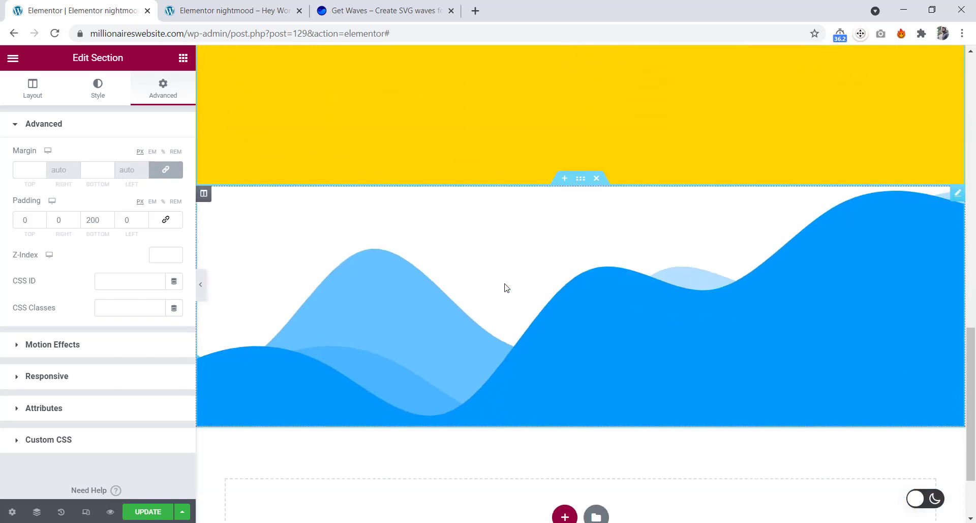
click(597, 364)
scroll(138, 254, down, 3)
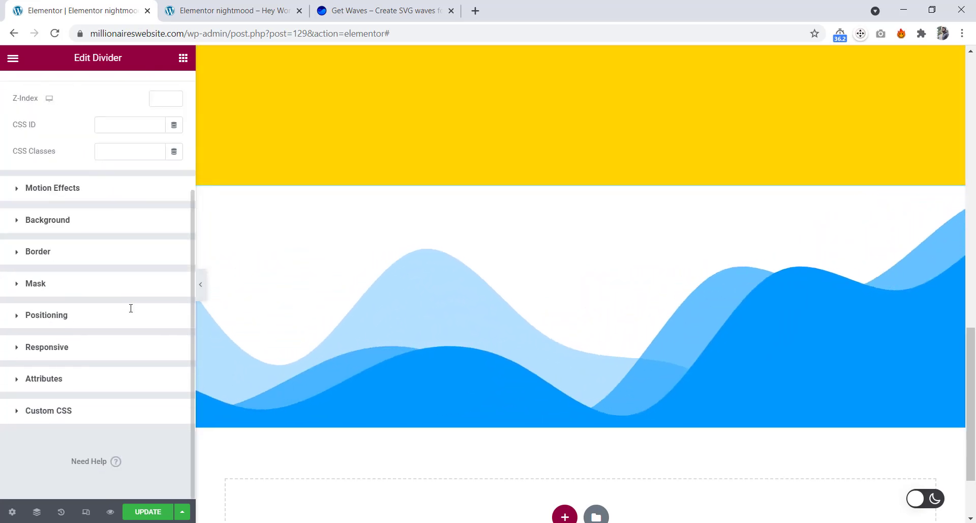
click(111, 417)
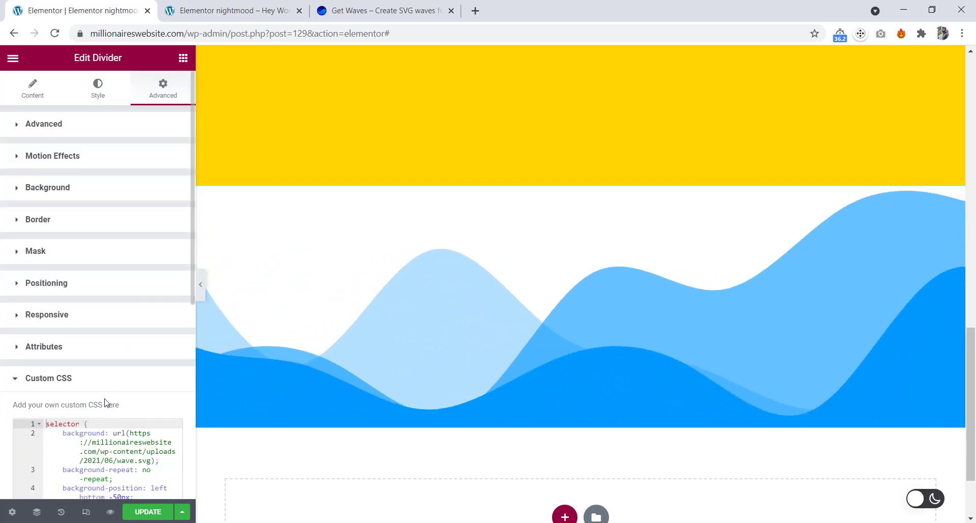
scroll(110, 407, down, 3)
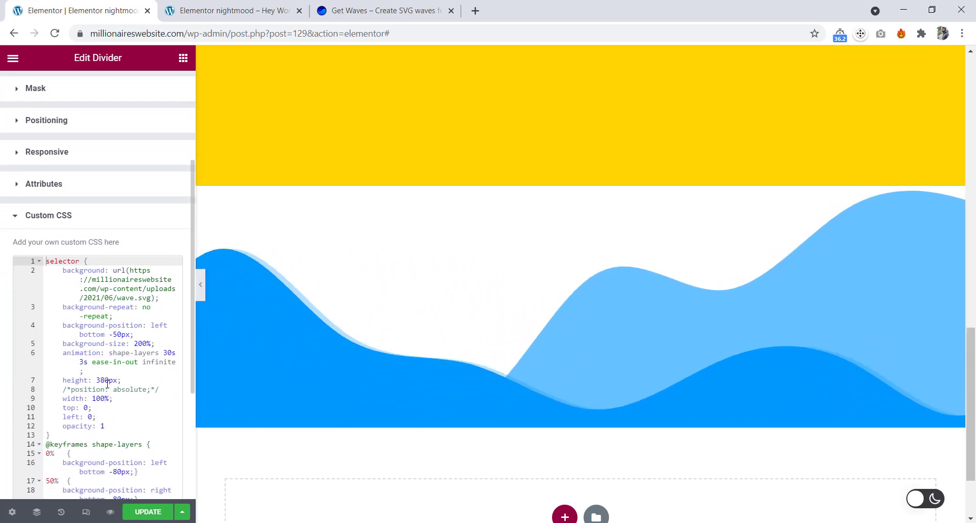
scroll(396, 356, up, 1)
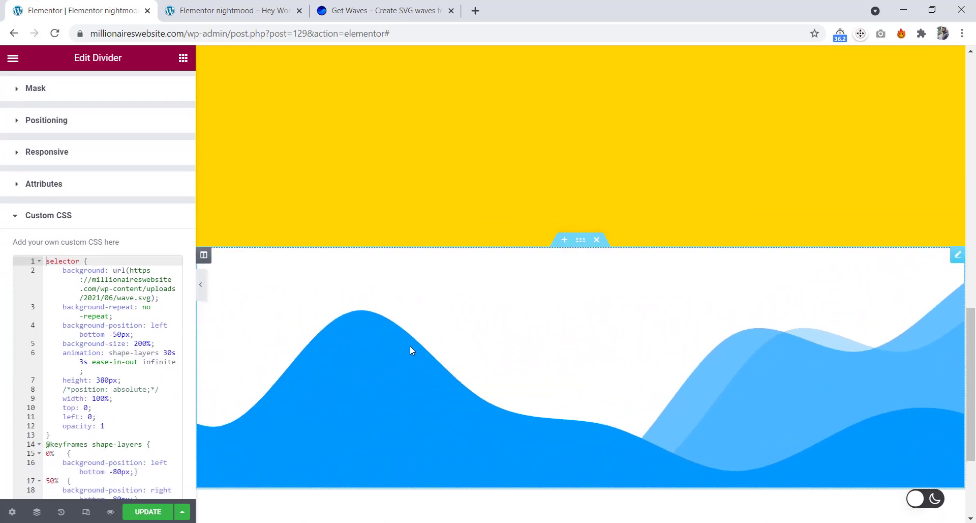
click(580, 242)
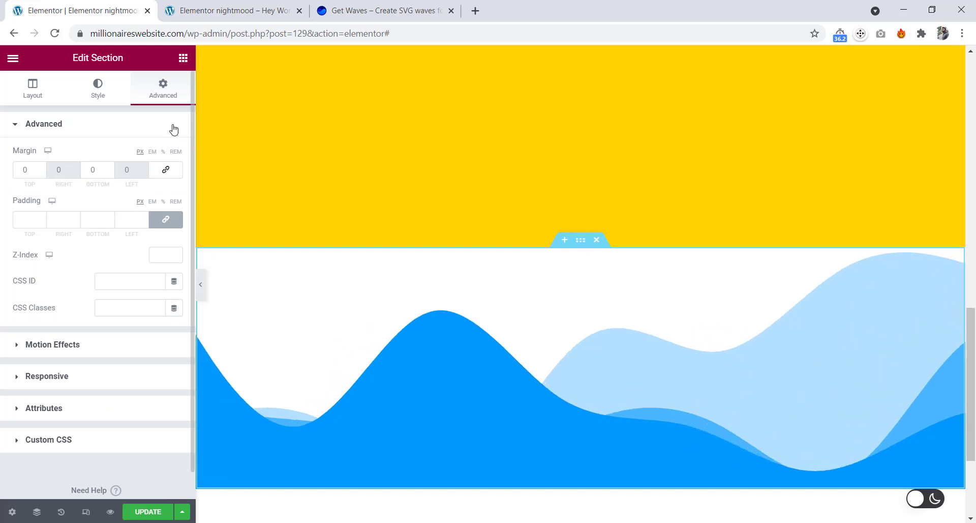
click(165, 172)
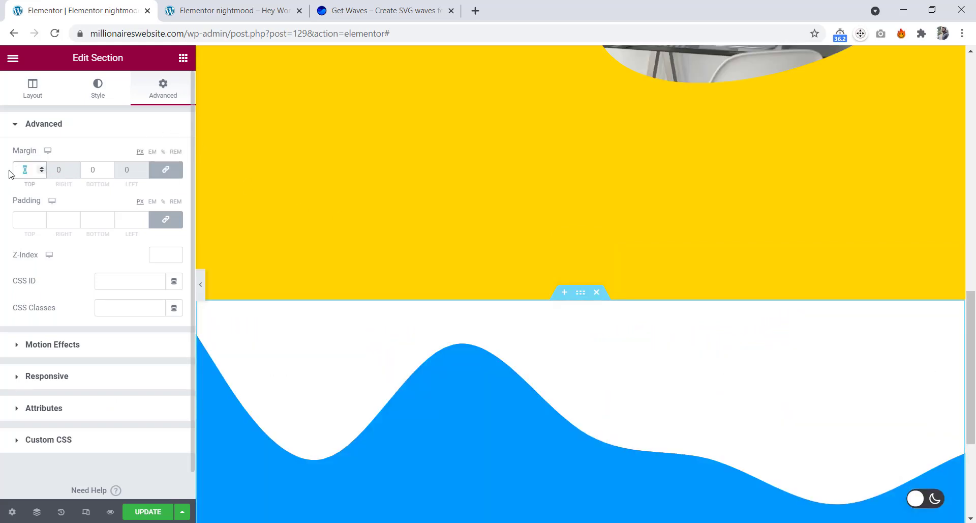
text(80)
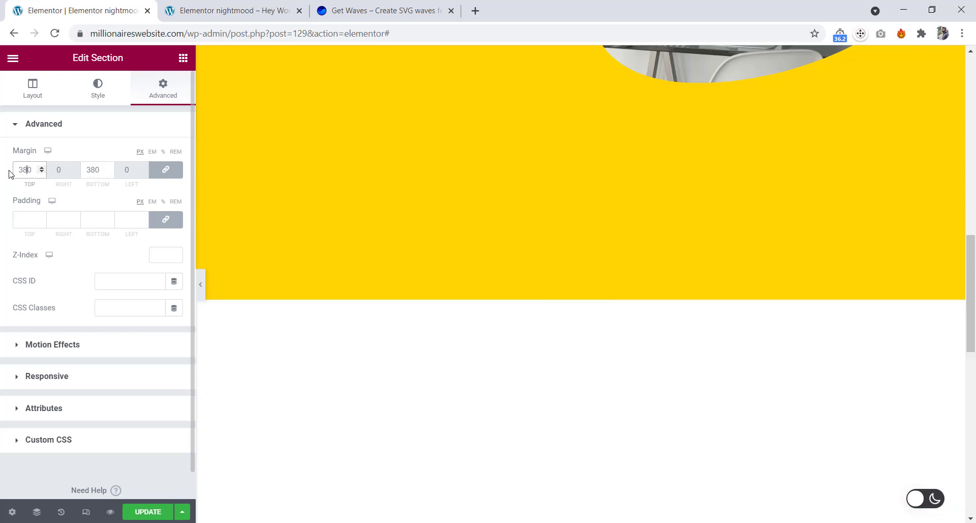
key(Home)
text(-)
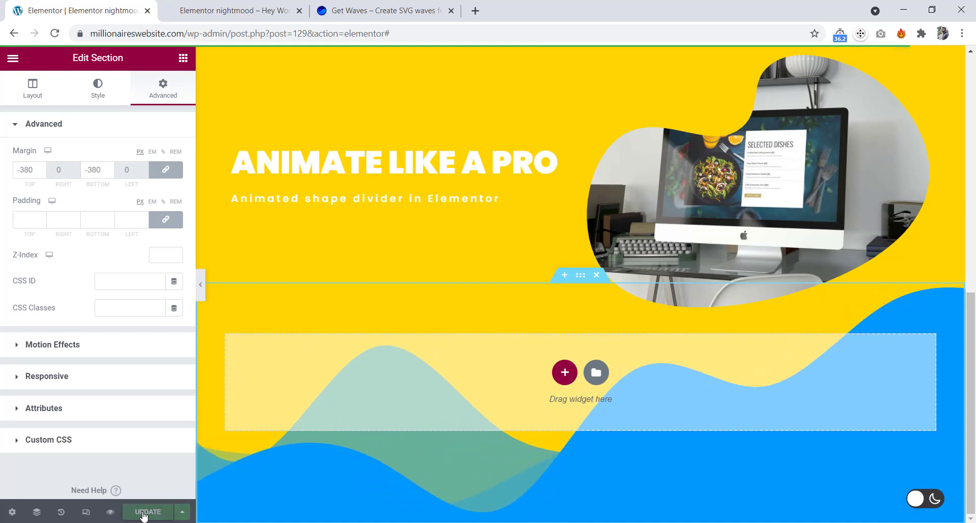
Close the developer tools on the page preview and check the blue waves overlapping the duplicated hero section.
click(236, 13)
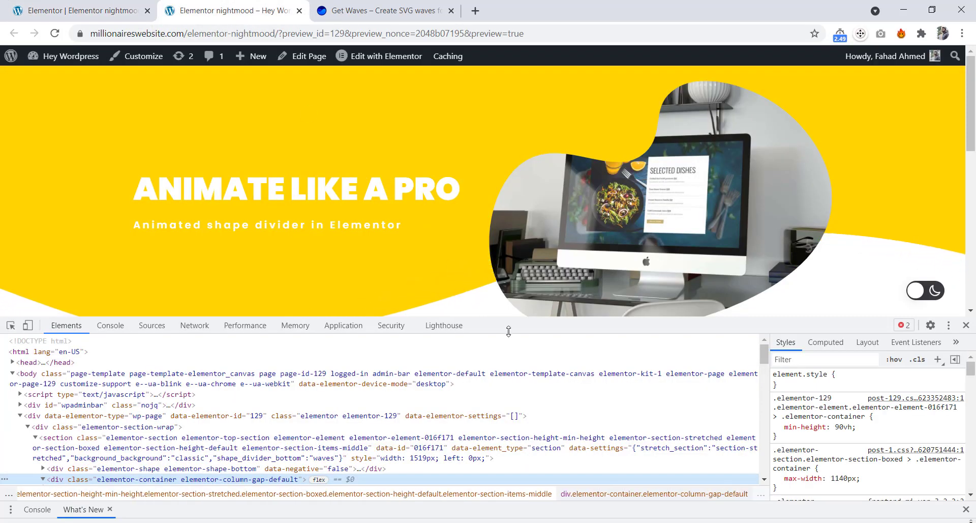
click(966, 326)
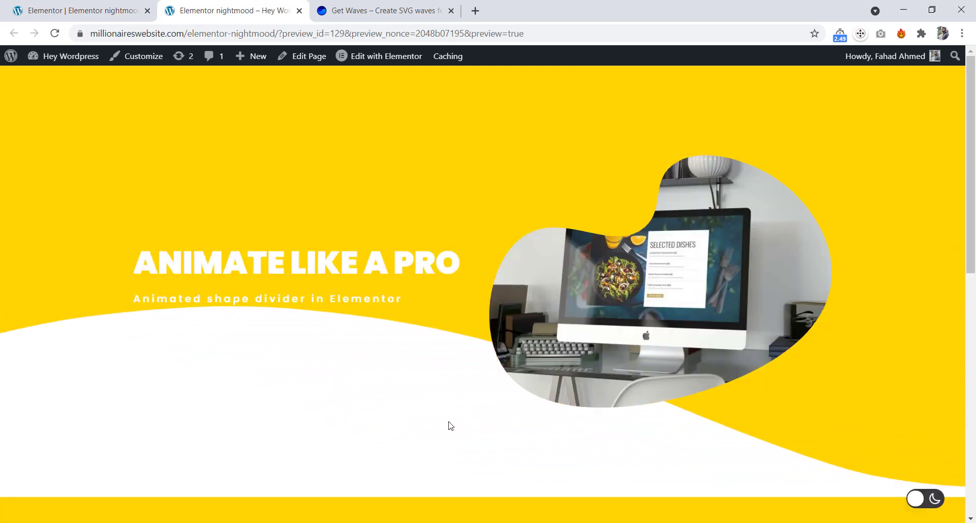
scroll(449, 422, down, 10)
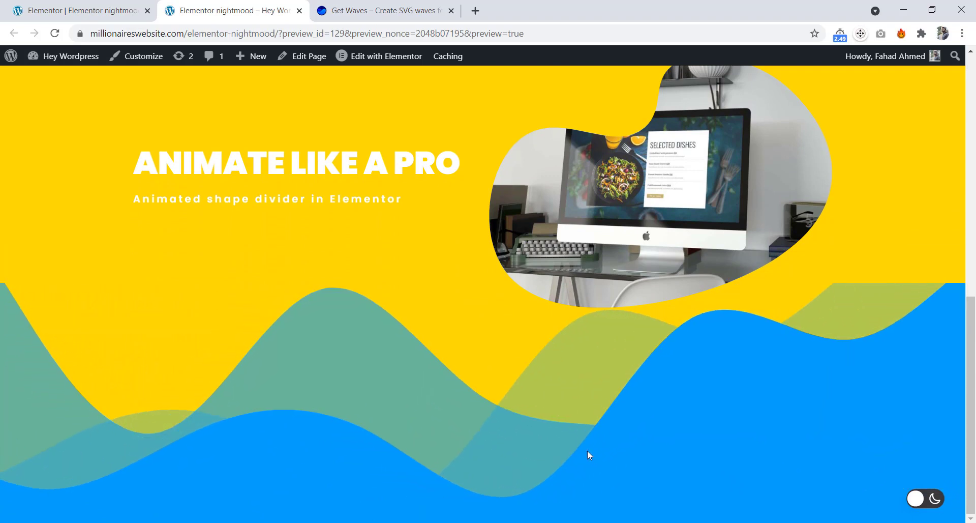
Switch to Get Waves, recolour the generated wave to #FFF and download it as an SVG.
click(400, 10)
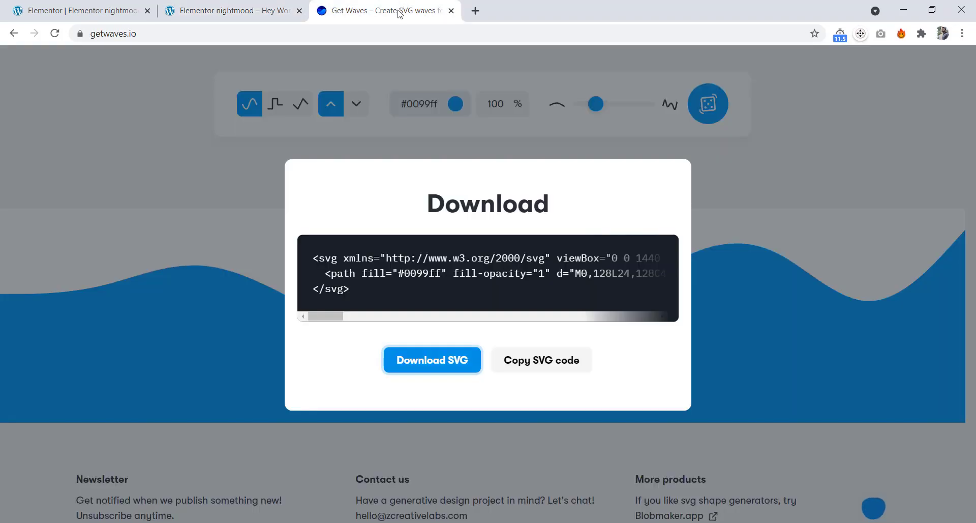
click(715, 178)
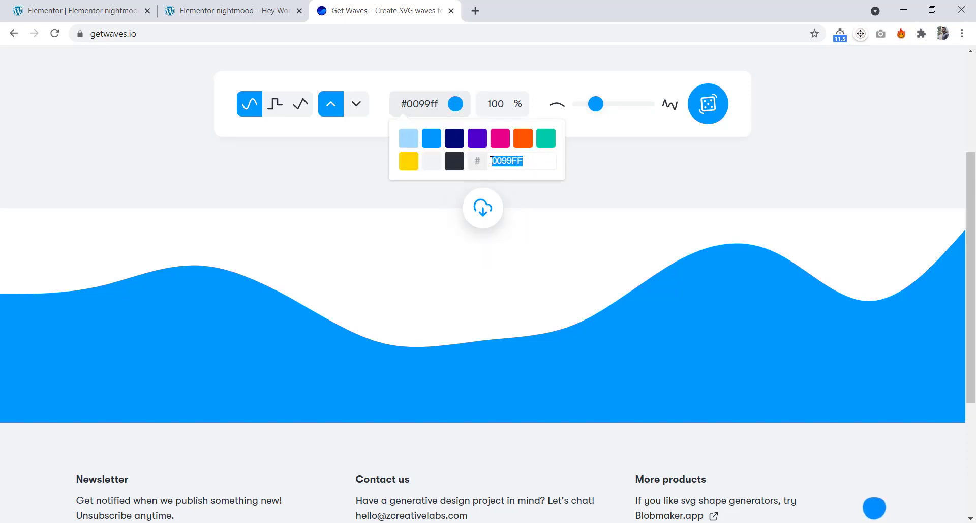
text(F)
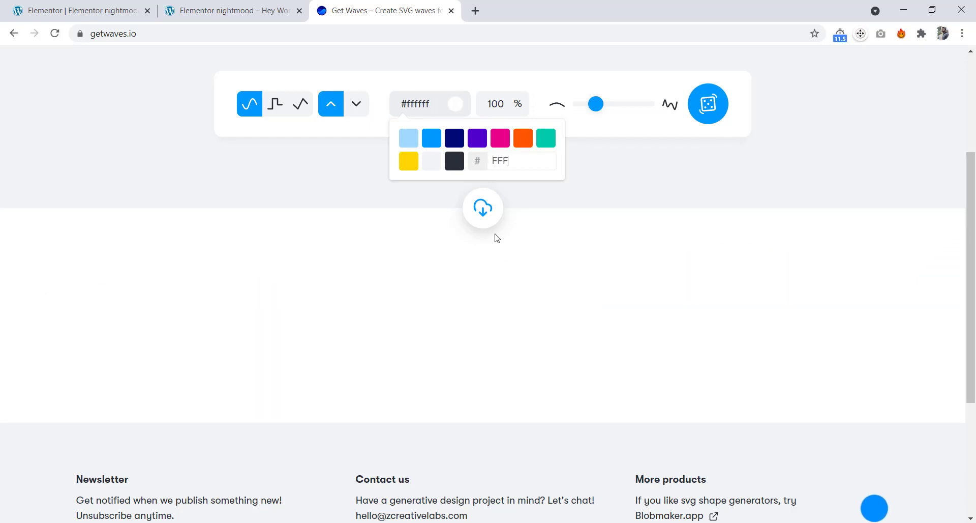
click(482, 209)
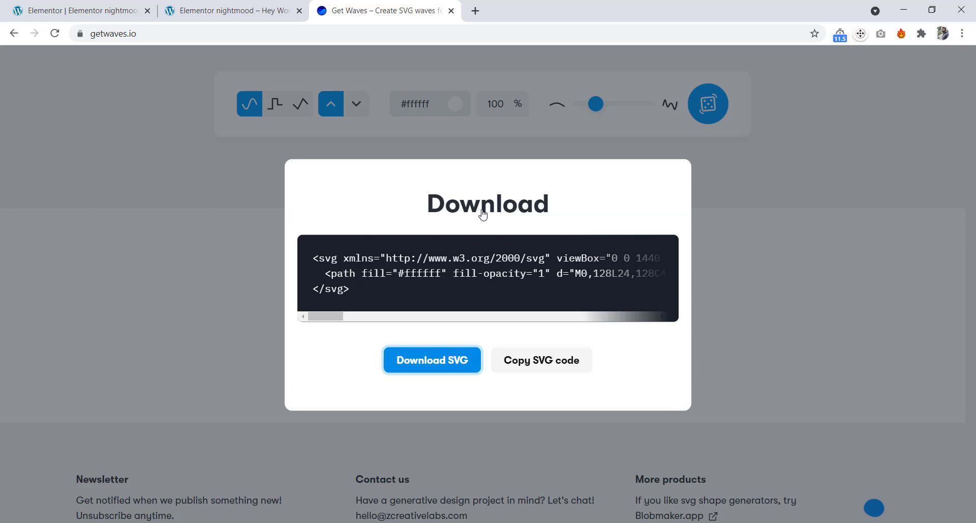
click(426, 364)
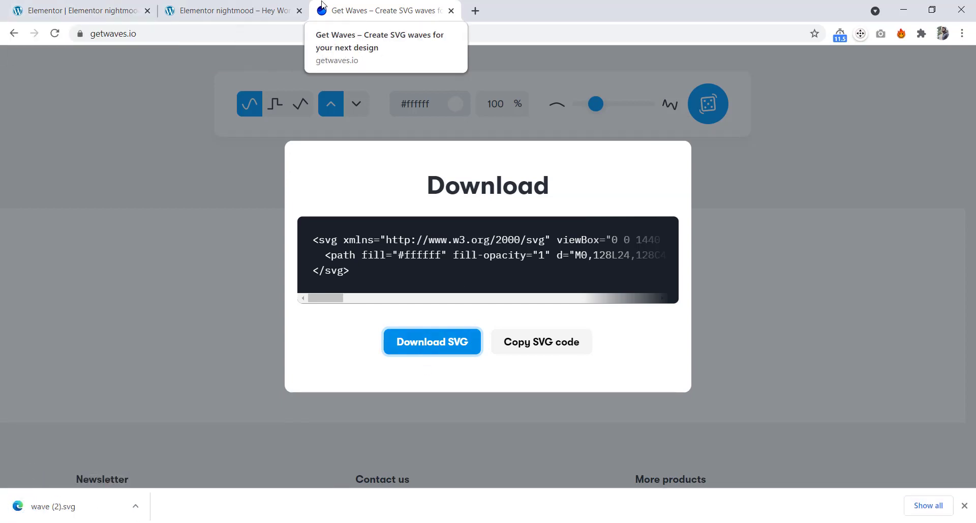
Back in Elementor, upload wave (2).svg to the media library and copy its file URL without inserting it into the hero image.
click(89, 16)
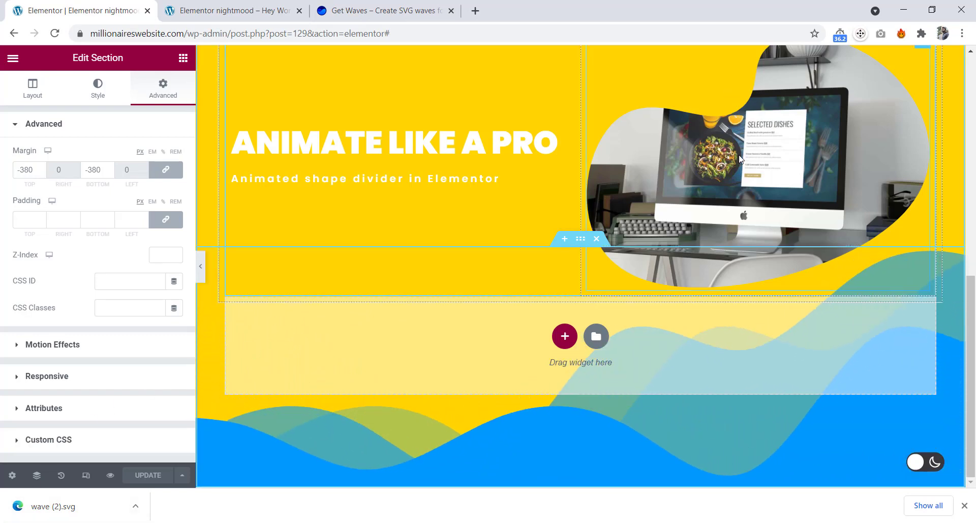
click(734, 94)
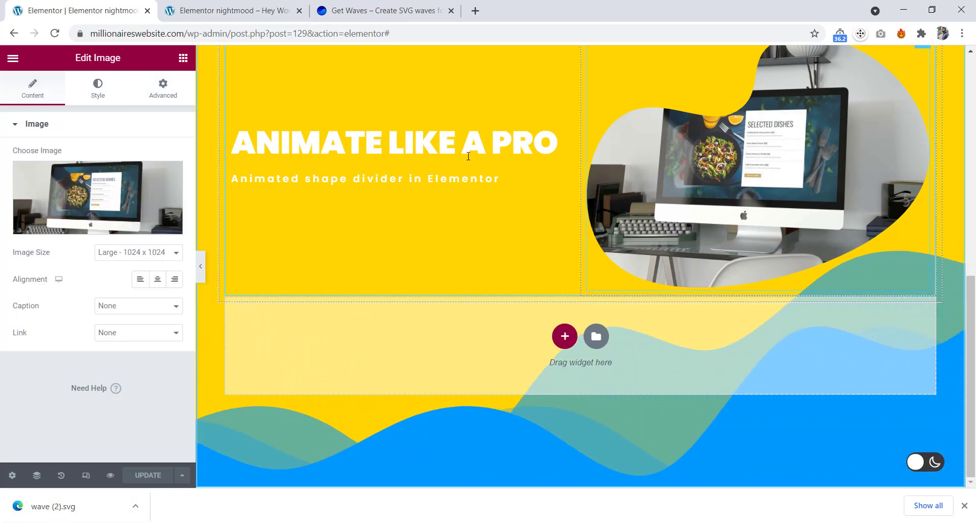
click(86, 188)
click(56, 108)
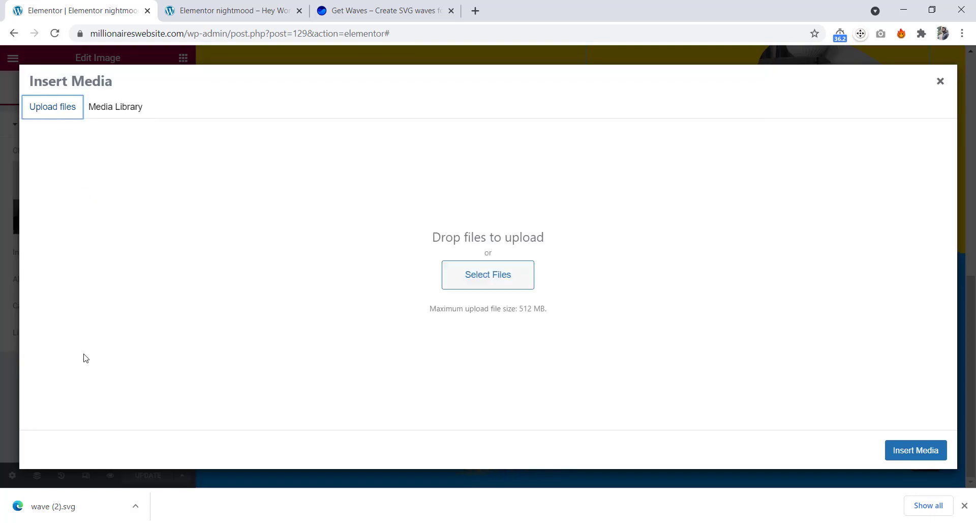
drag(60, 512, 506, 272)
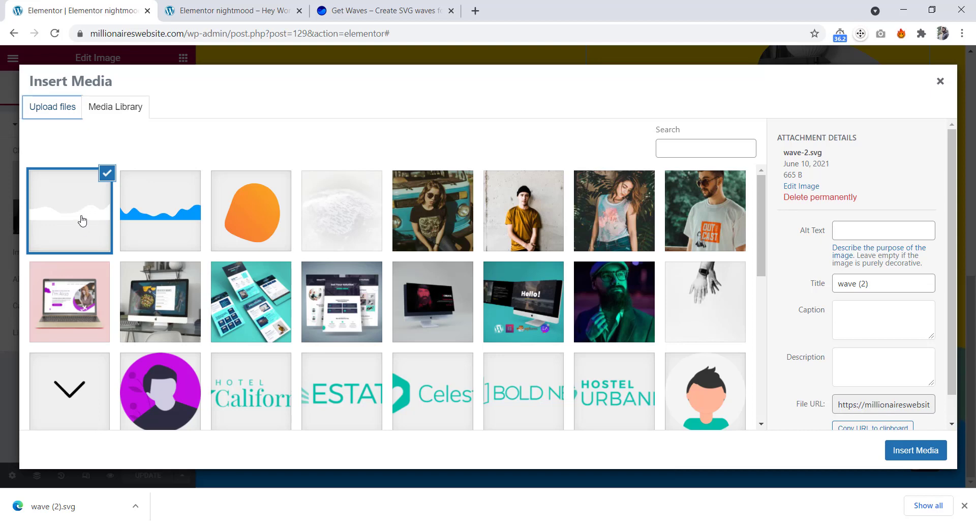
click(877, 425)
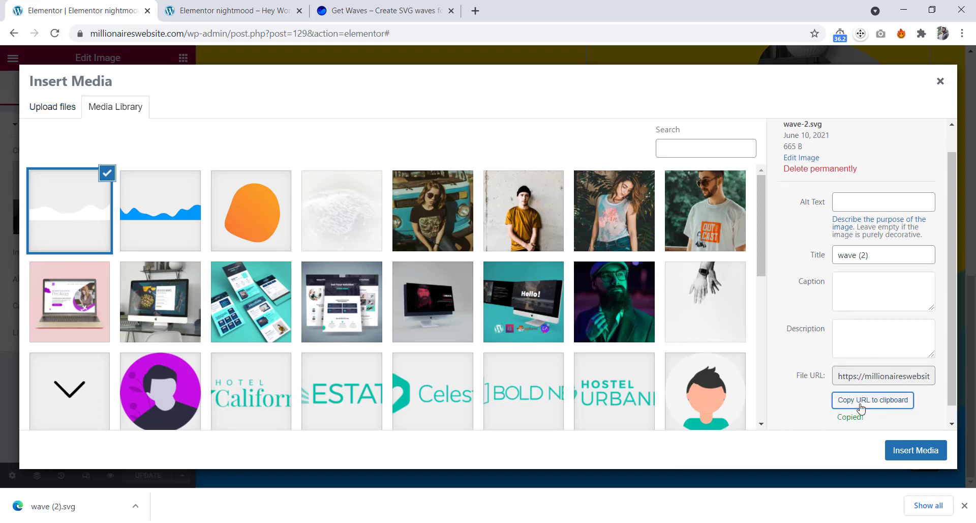
click(940, 81)
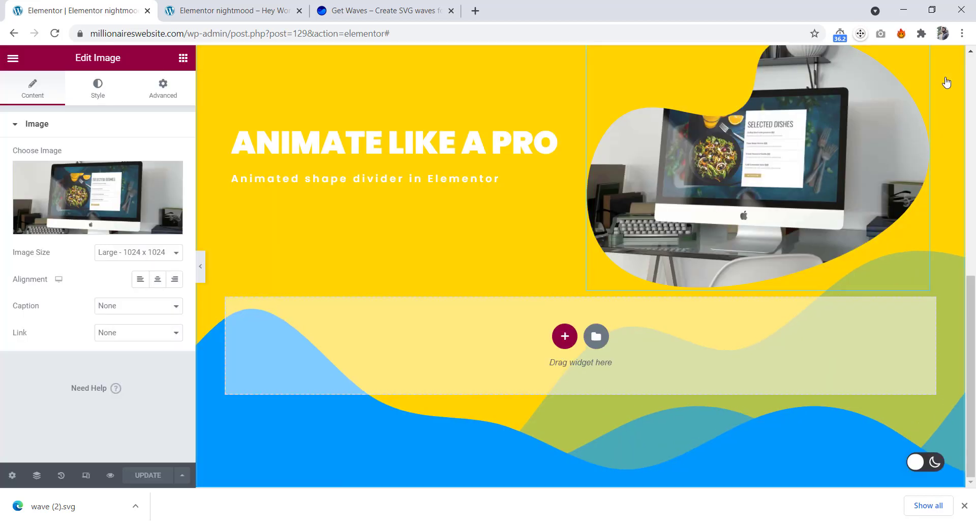
Replace the background URL in the solid wave divider's custom CSS with the uploaded wave-2.svg address.
click(392, 432)
scroll(82, 283, down, 2)
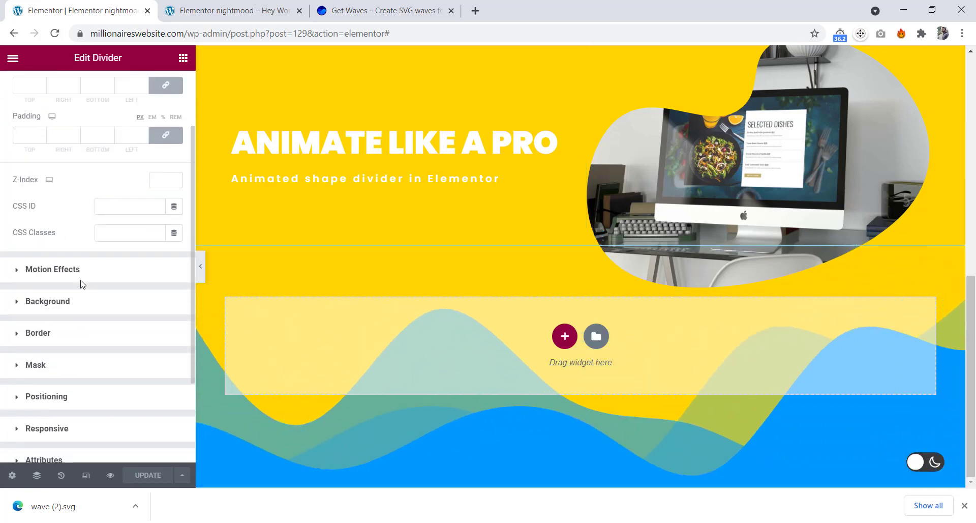
scroll(81, 283, down, 3)
click(102, 379)
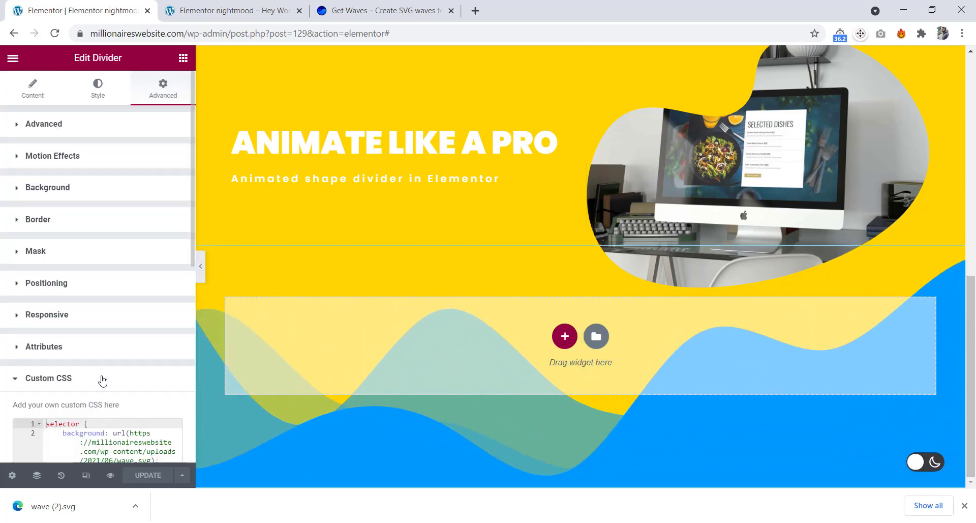
scroll(127, 378, down, 2)
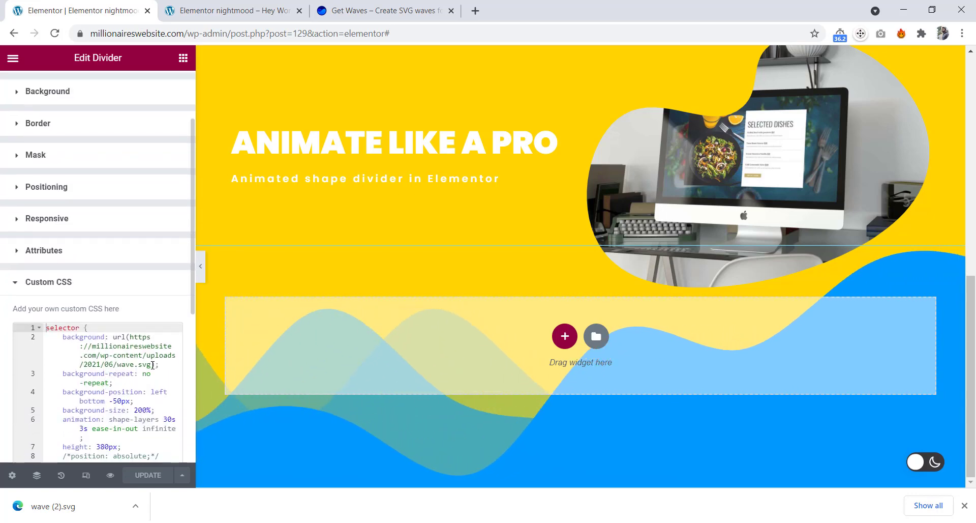
click(153, 365)
drag(119, 337, 132, 393)
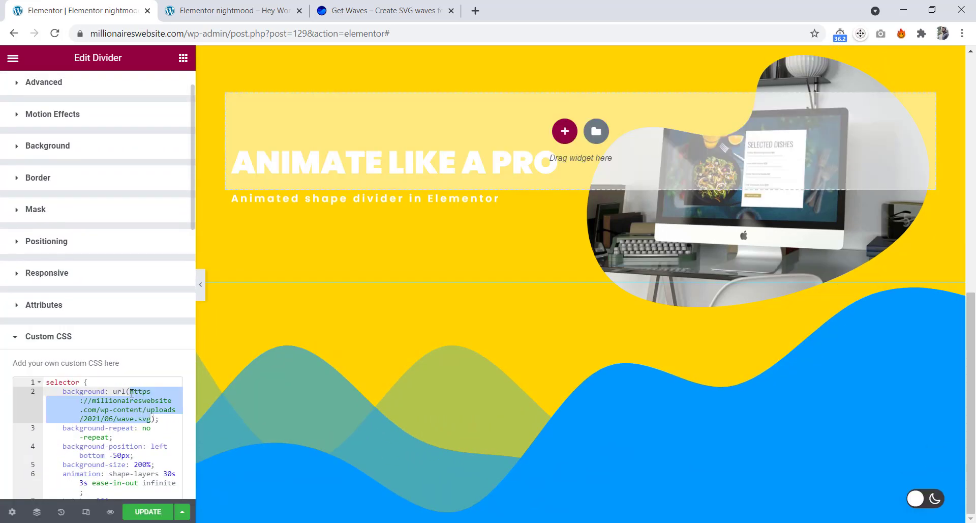
key(BackSpace)
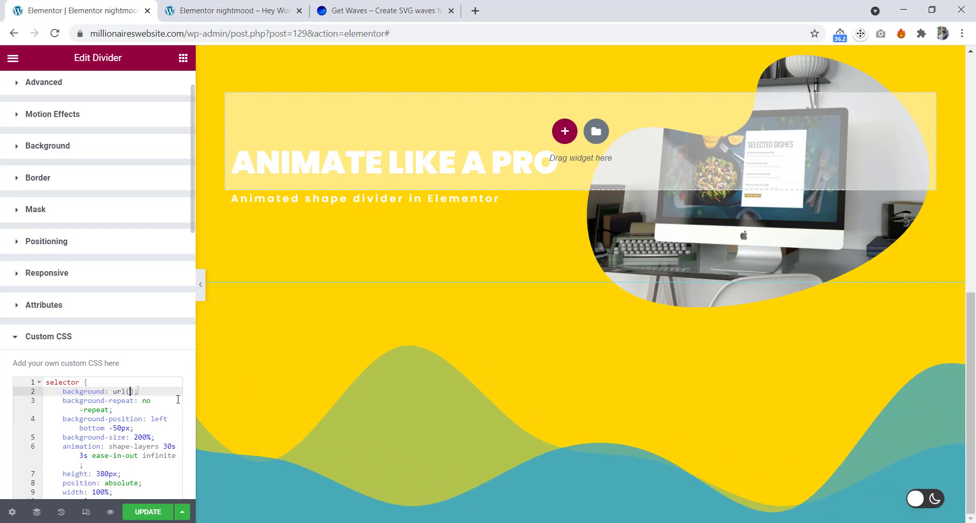
key(ctrl+v)
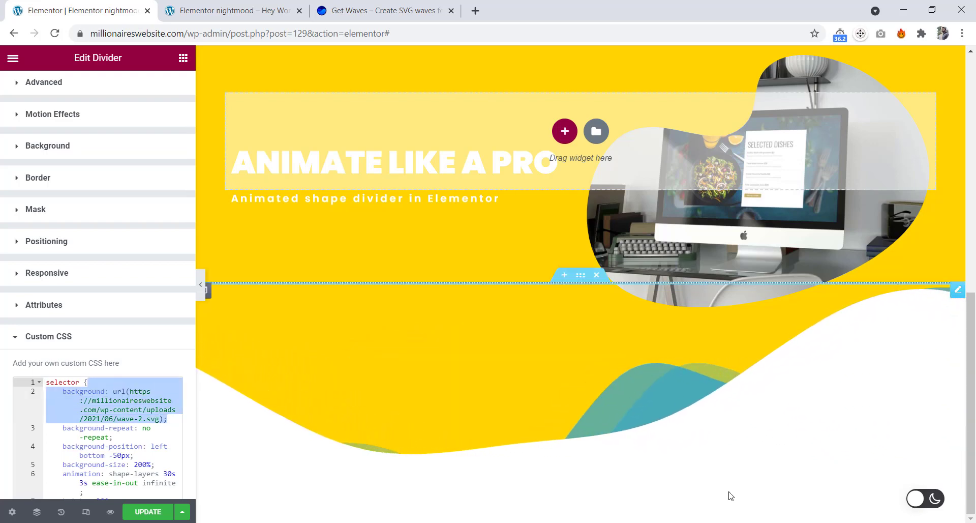
Replace the background line in the middle divider's custom CSS with the wave-2.svg URL, leaving no blank line above it.
click(37, 512)
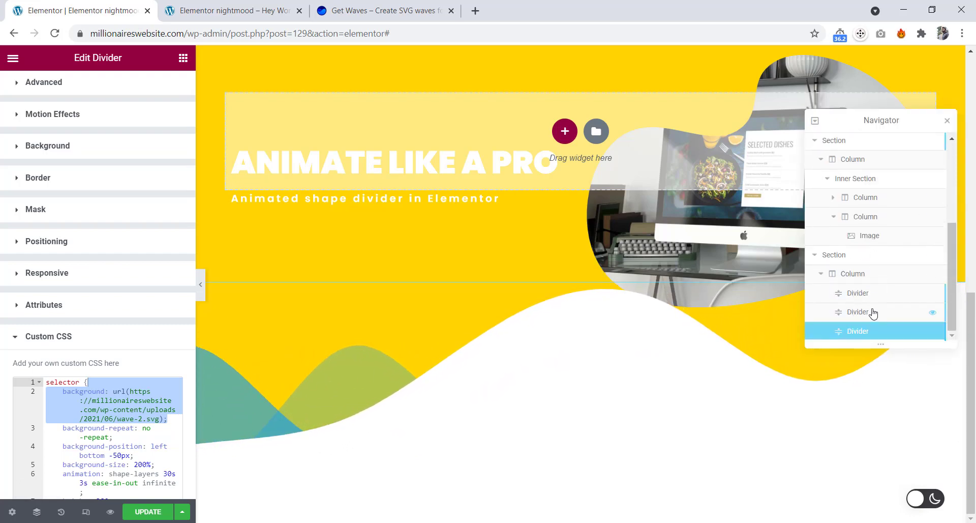
click(873, 313)
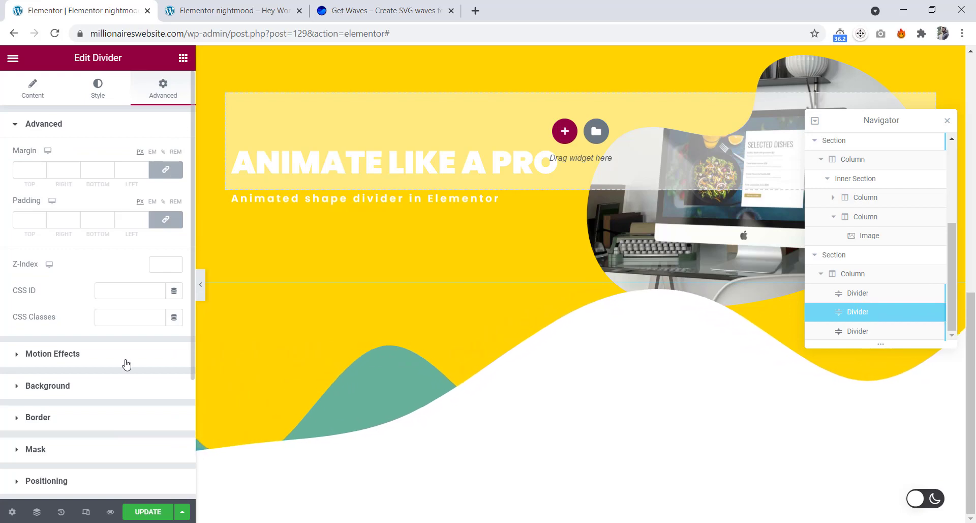
scroll(127, 364, down, 3)
click(124, 422)
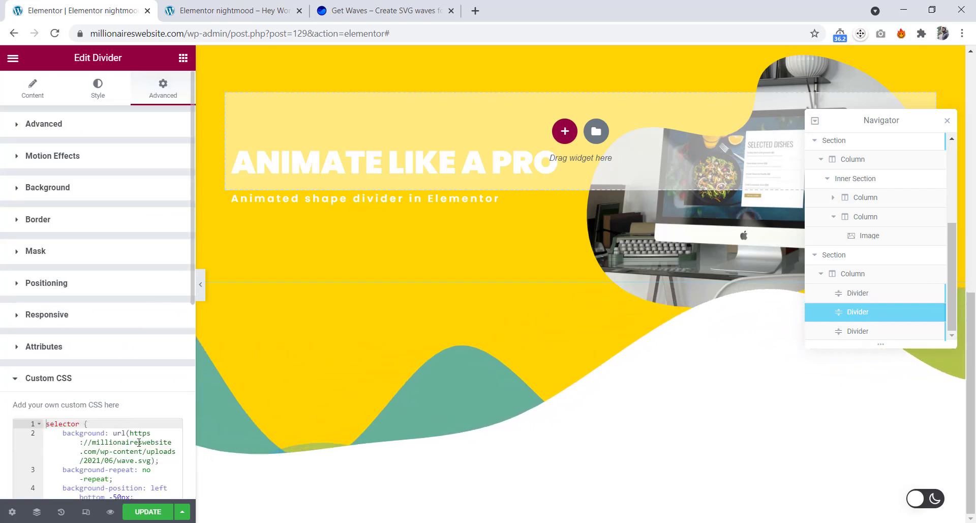
scroll(139, 441, down, 1)
click(159, 413)
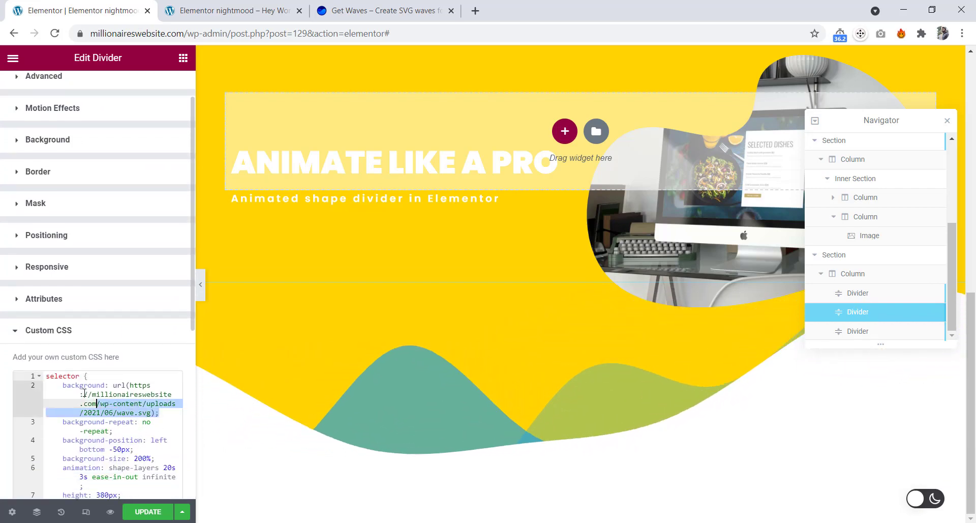
key(ctrl+v)
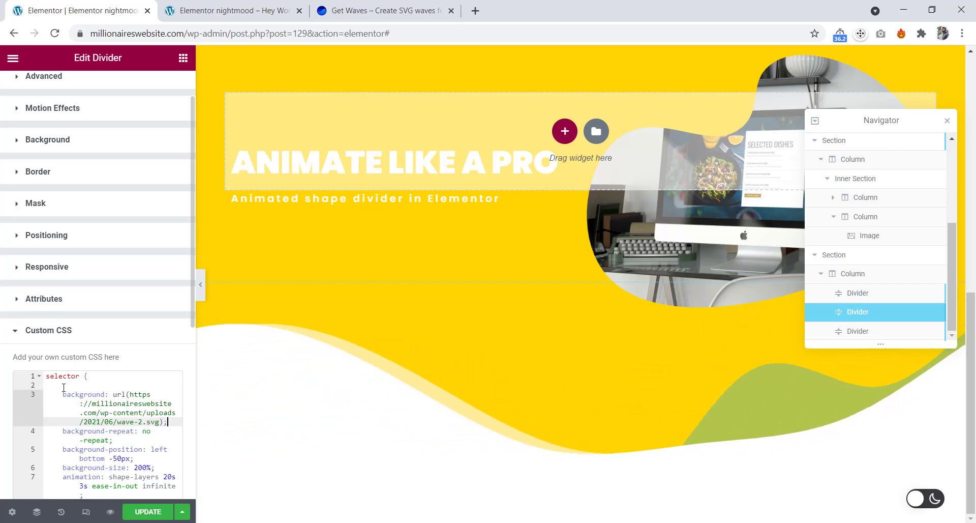
click(81, 386)
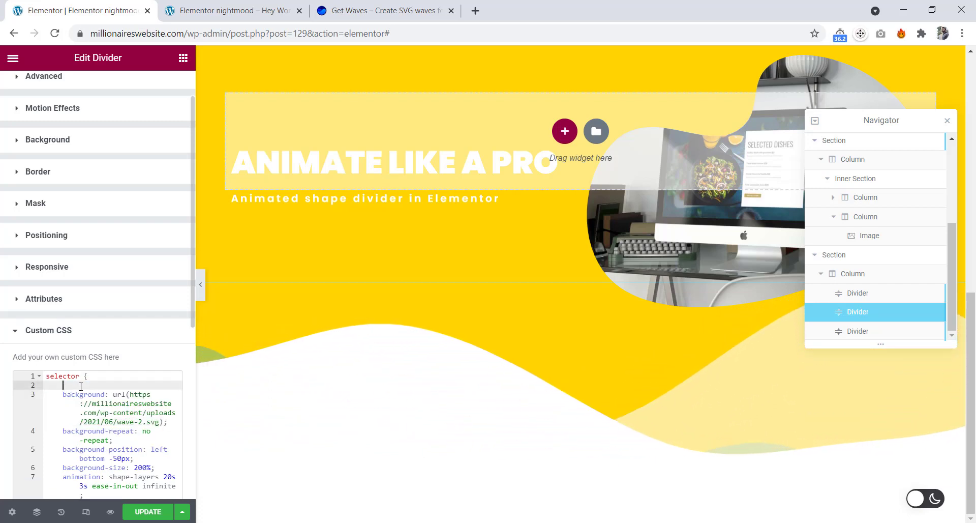
key(BackSpace)
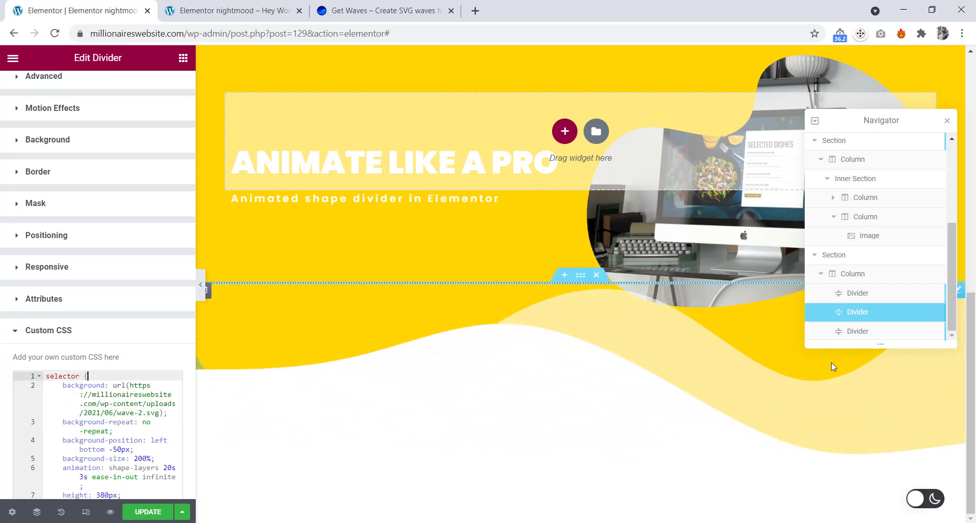
Point the wave section's first divider to wave-2.svg in its custom CSS background and remove the extra blank line.
click(867, 300)
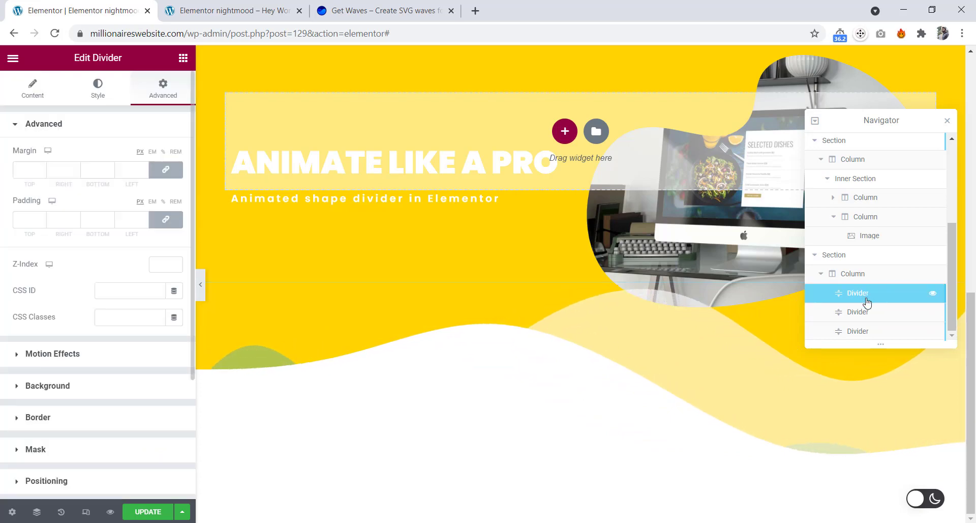
scroll(76, 356, down, 3)
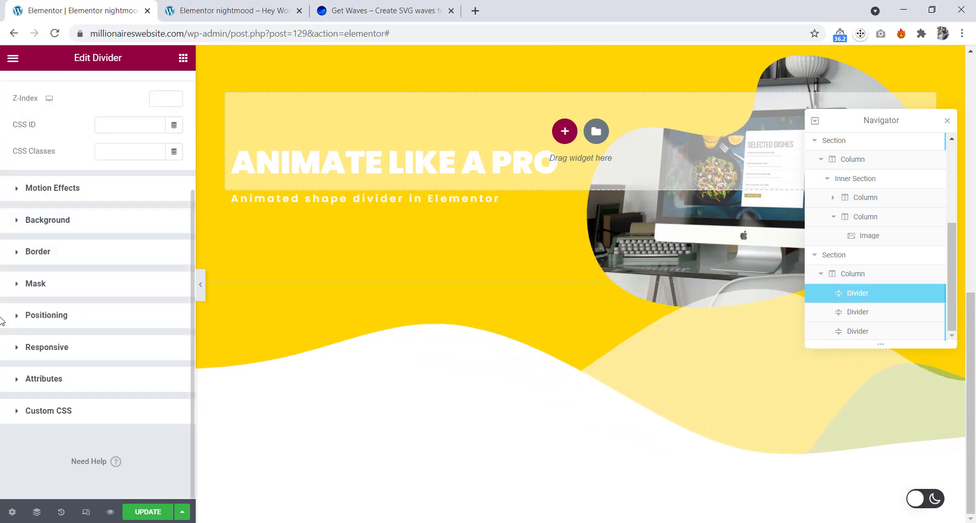
click(94, 410)
scroll(129, 439, down, 1)
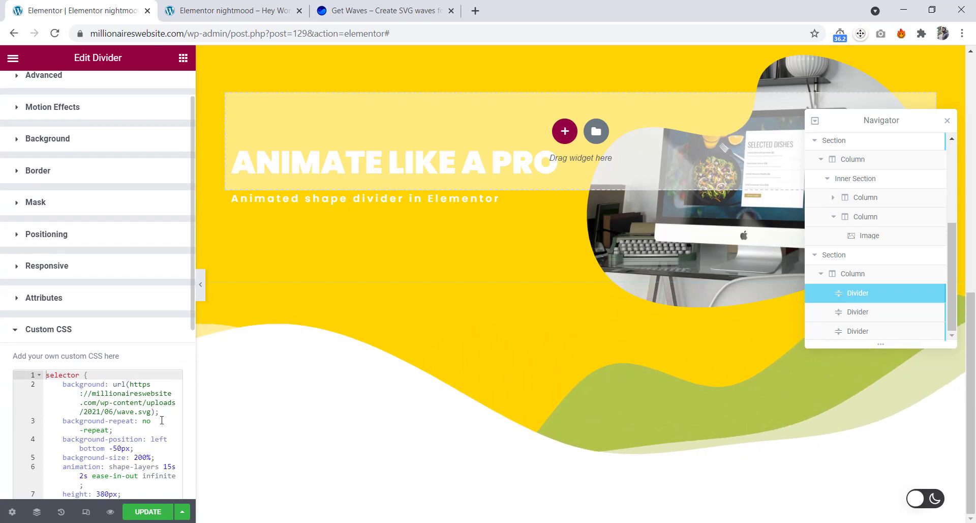
drag(159, 411, 62, 385)
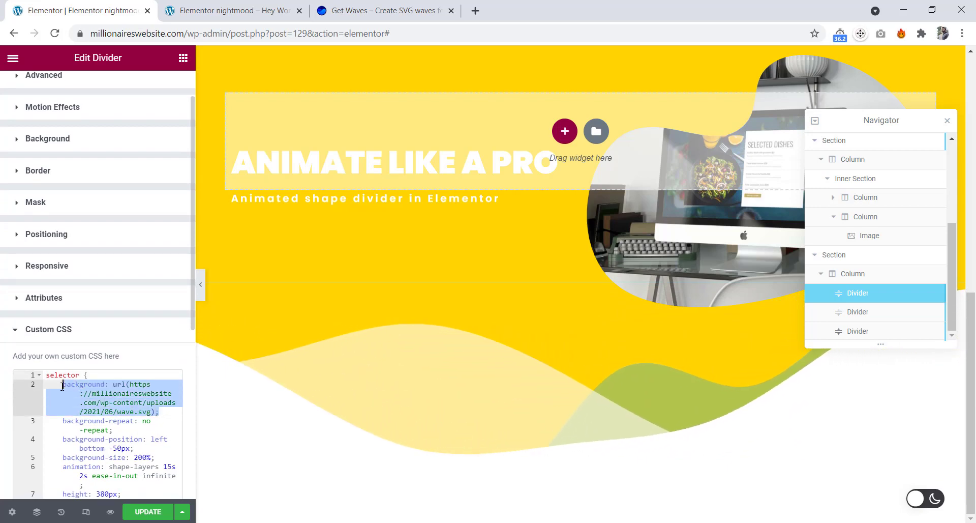
key(ctrl+v)
click(73, 386)
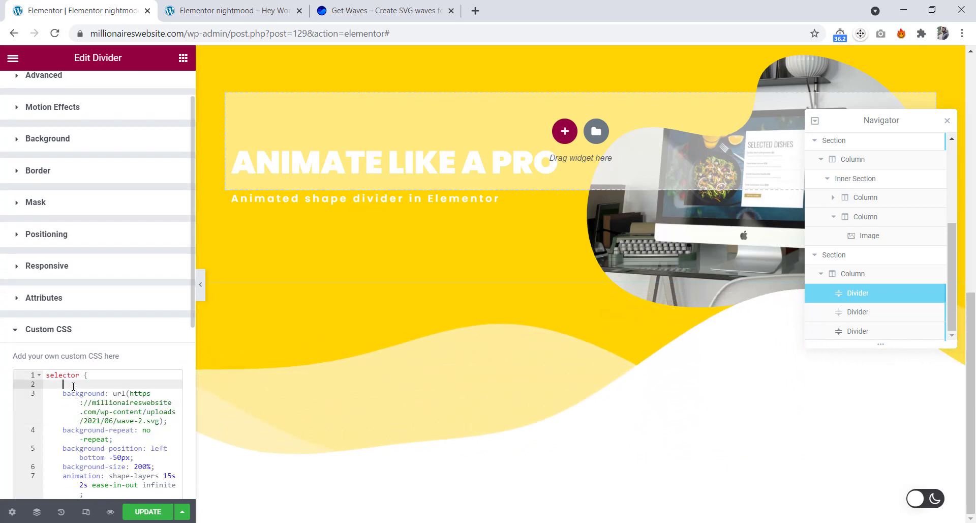
key(BackSpace)
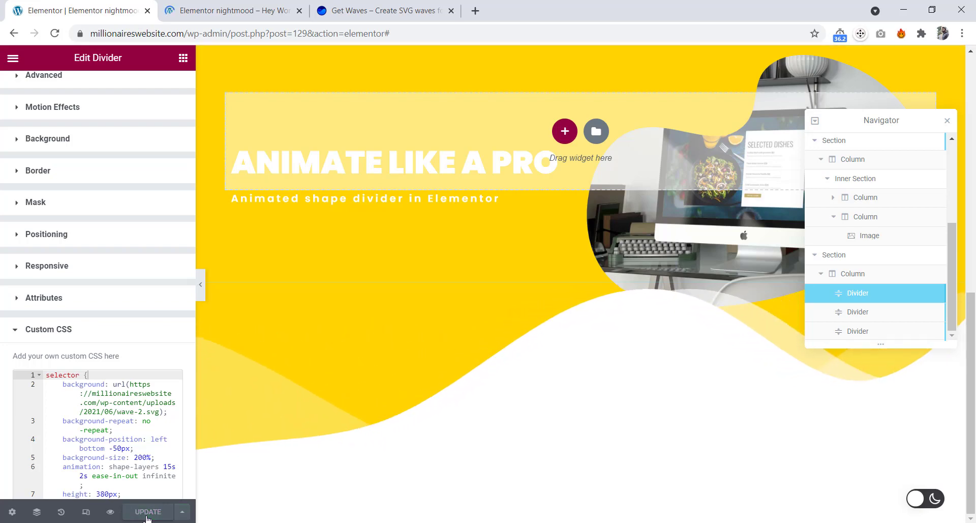
Check the recoloured wave layers beneath the duplicated hero section on the page preview.
click(224, 4)
scroll(416, 295, down, 8)
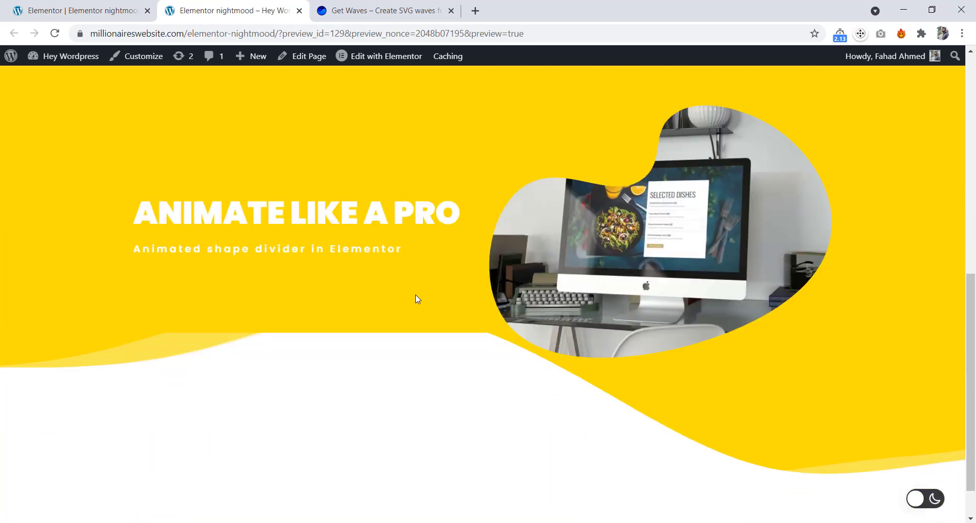
scroll(416, 295, down, 1)
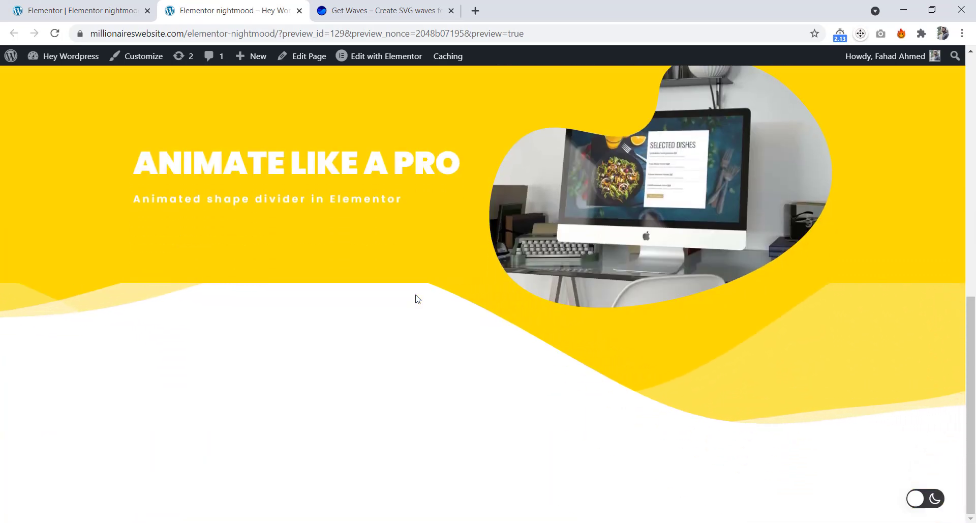
Back in the Elementor editor, set background-size to 150% in the first wave divider's custom CSS.
scroll(455, 342, up, 1)
scroll(446, 303, down, 1)
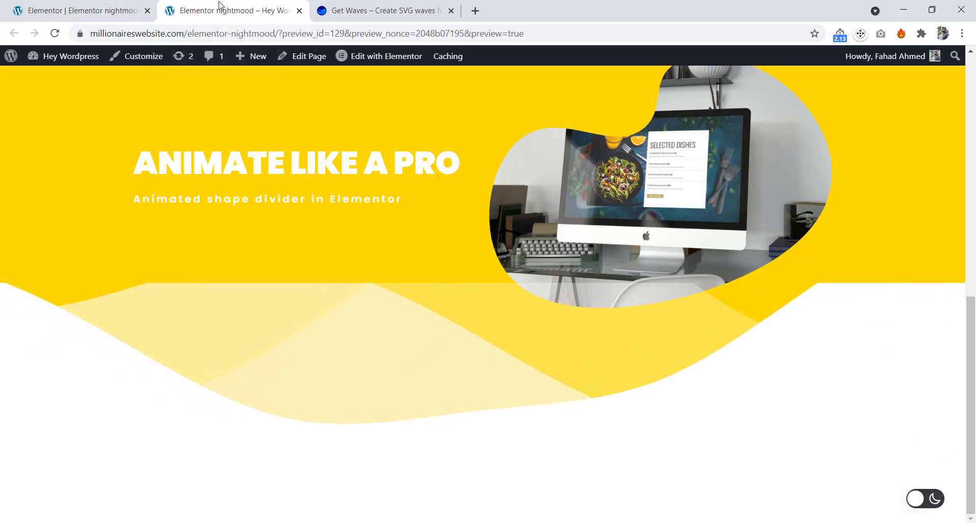
click(104, 5)
scroll(114, 409, down, 4)
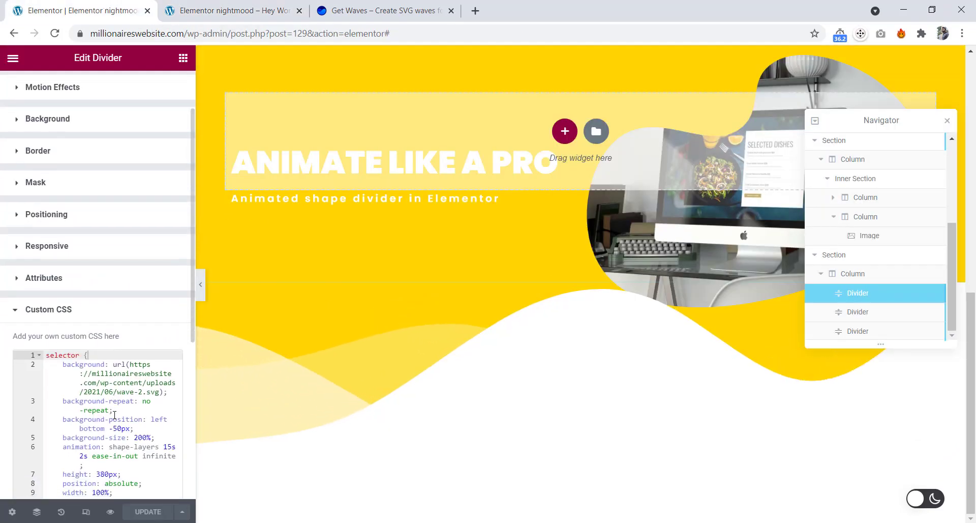
click(135, 273)
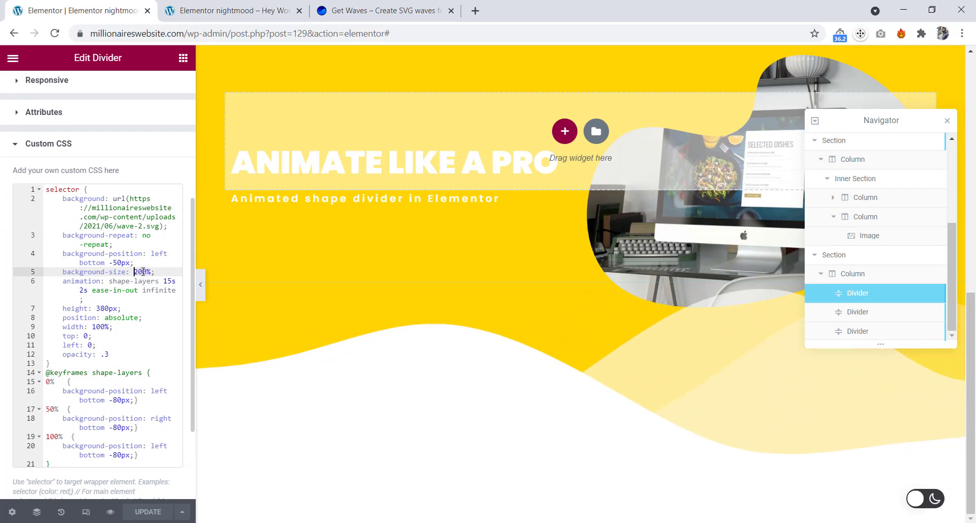
text(15)
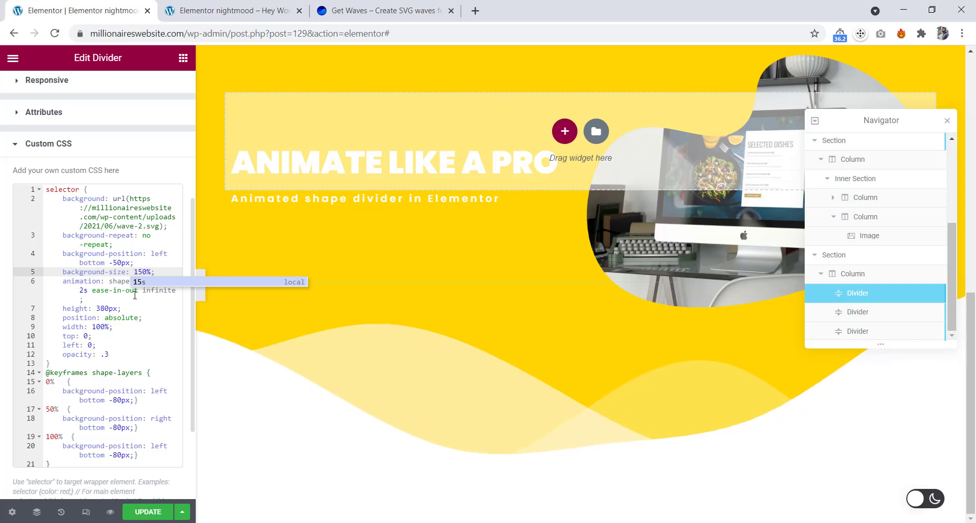
Set the bottom offset to -150px in the 0%, 50% and 100% keyframes of the first divider's custom CSS.
scroll(127, 335, down, 2)
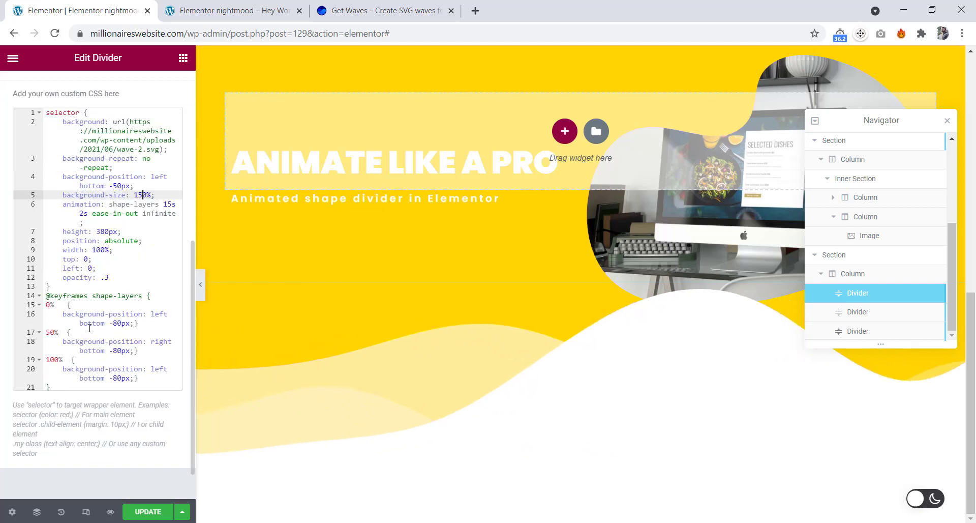
click(118, 324)
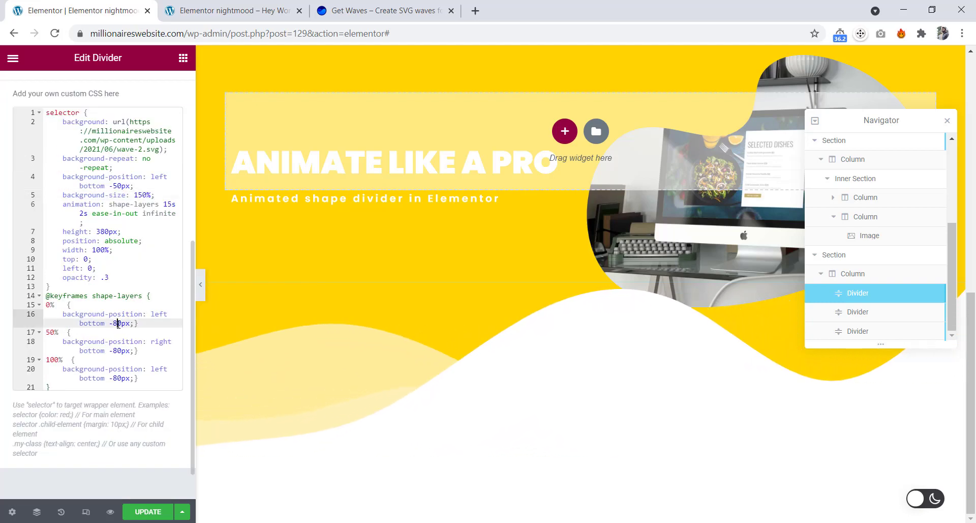
key(BackSpace)
text(15)
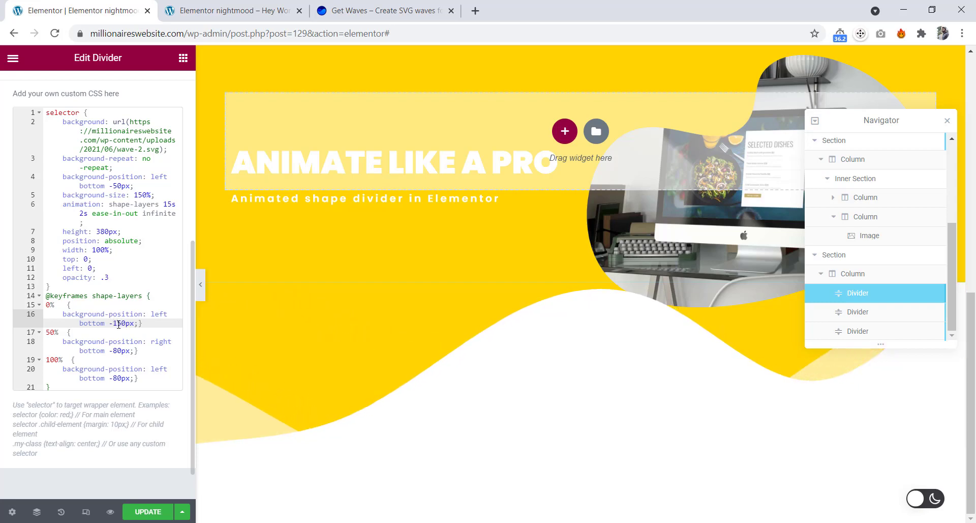
click(119, 348)
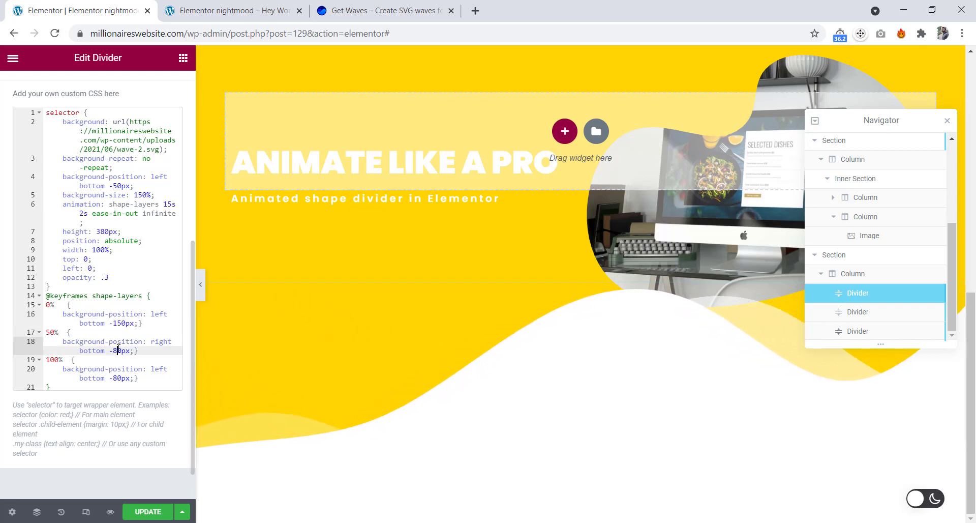
key(BackSpace)
text(15)
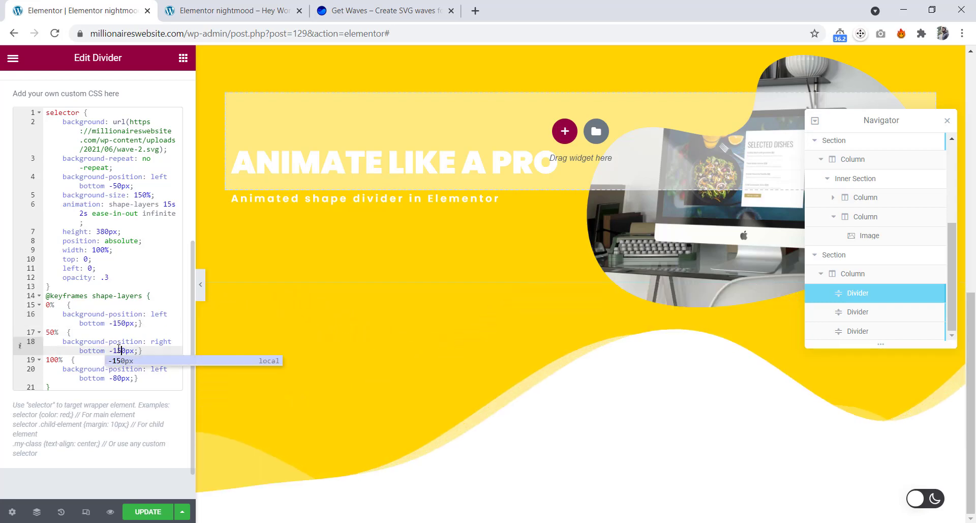
click(118, 378)
key(BackSpace)
text(15)
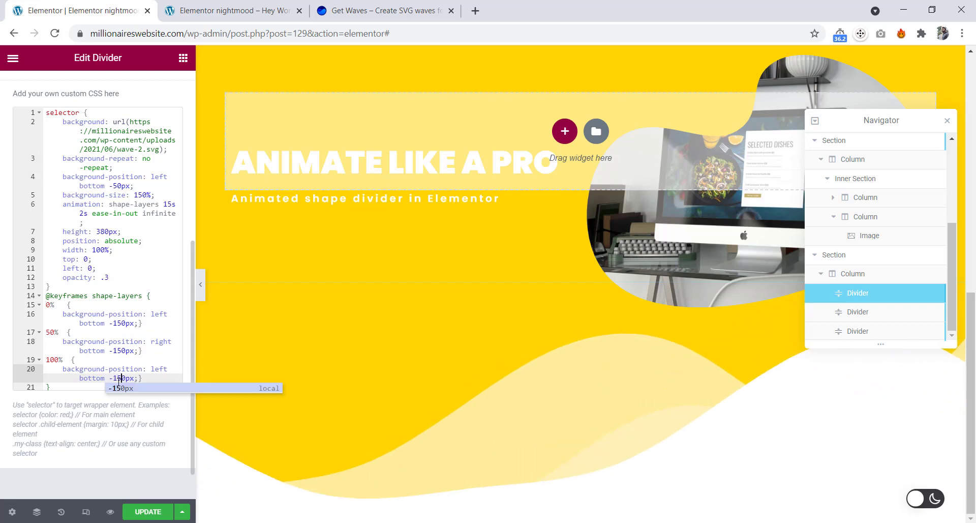
Open the middle wave divider's custom CSS and set its background-size to 150%.
click(888, 312)
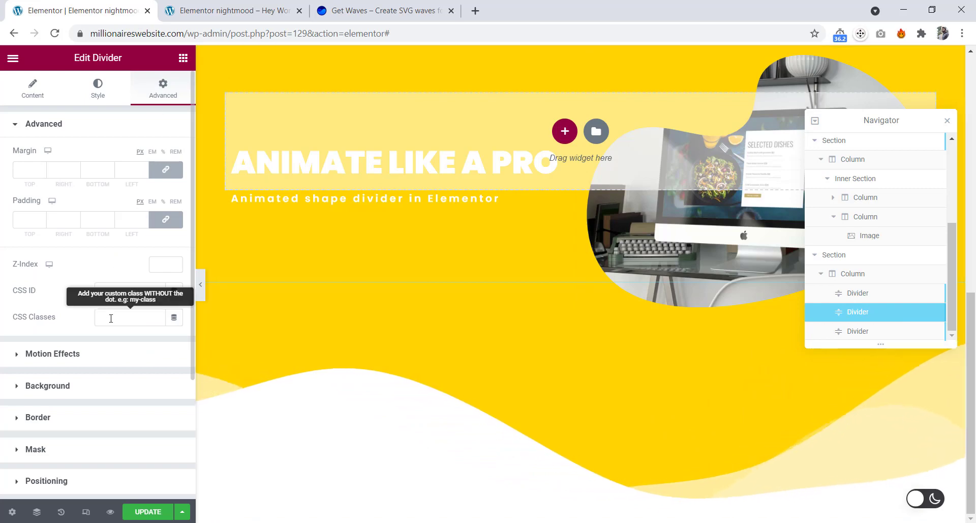
scroll(108, 315, down, 3)
click(108, 418)
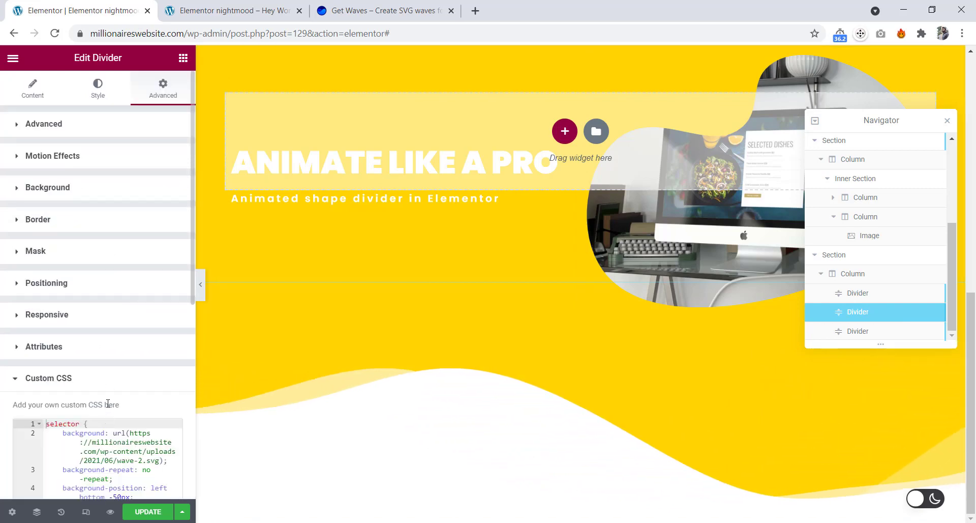
scroll(109, 407, down, 5)
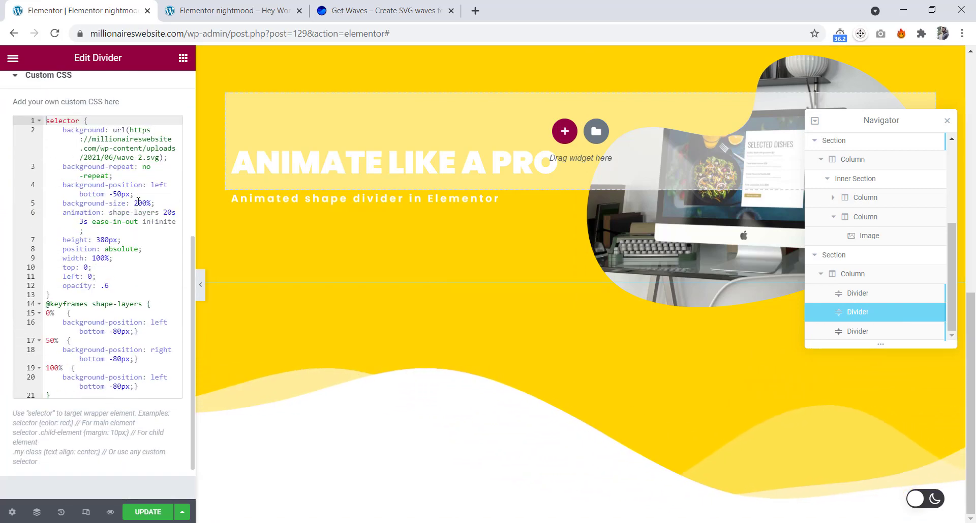
click(135, 203)
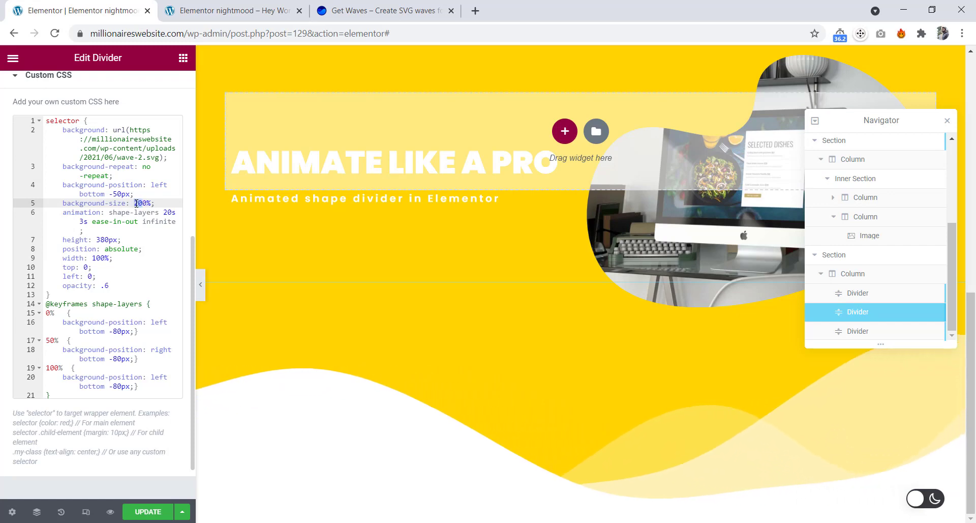
key(Delete)
key(Delete)
text(15)
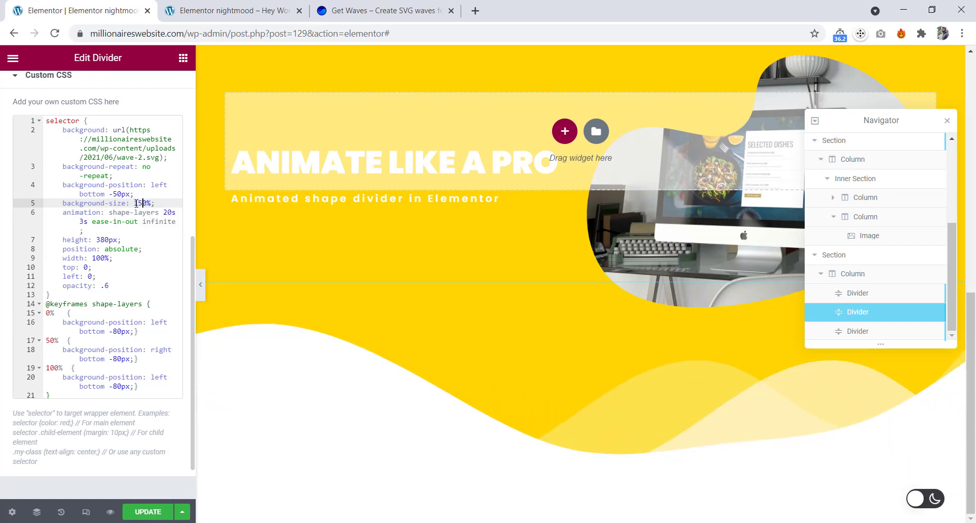
Change the background-position bottom offset to -150px in all three shape-layers keyframes of the middle divider.
click(118, 331)
key(BackSpace)
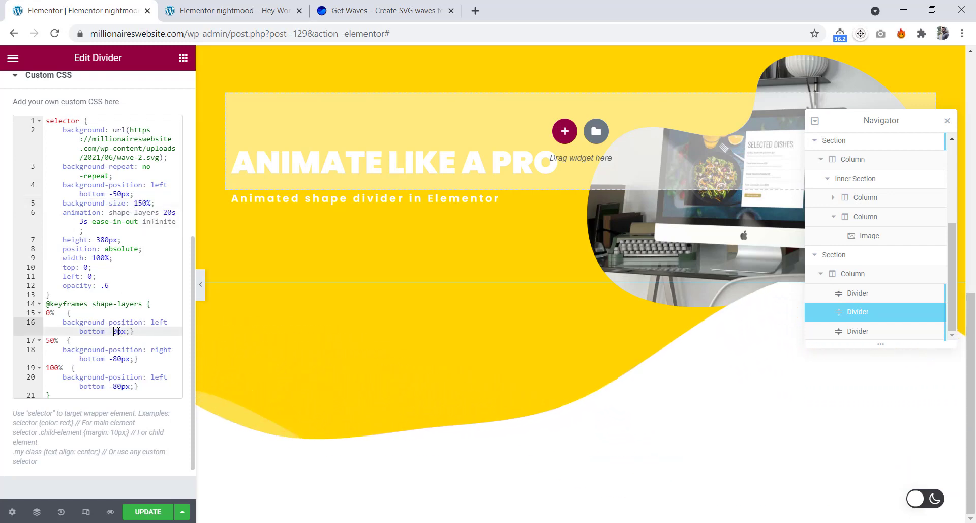
text(150)
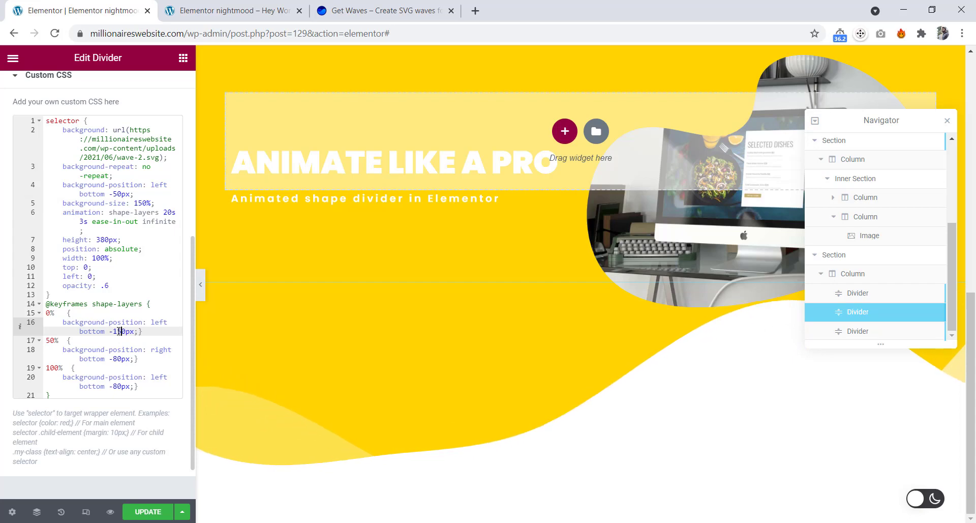
click(120, 359)
key(BackSpace)
text(15)
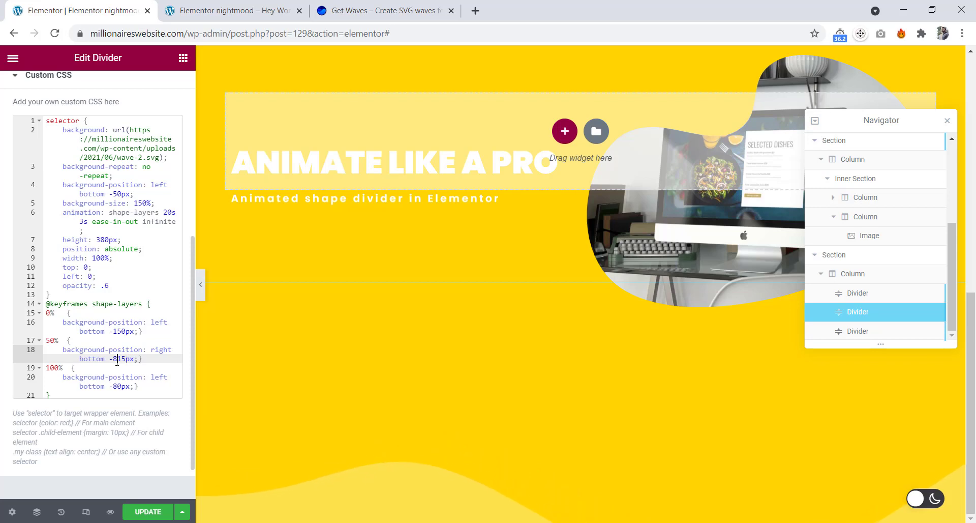
key(BackSpace)
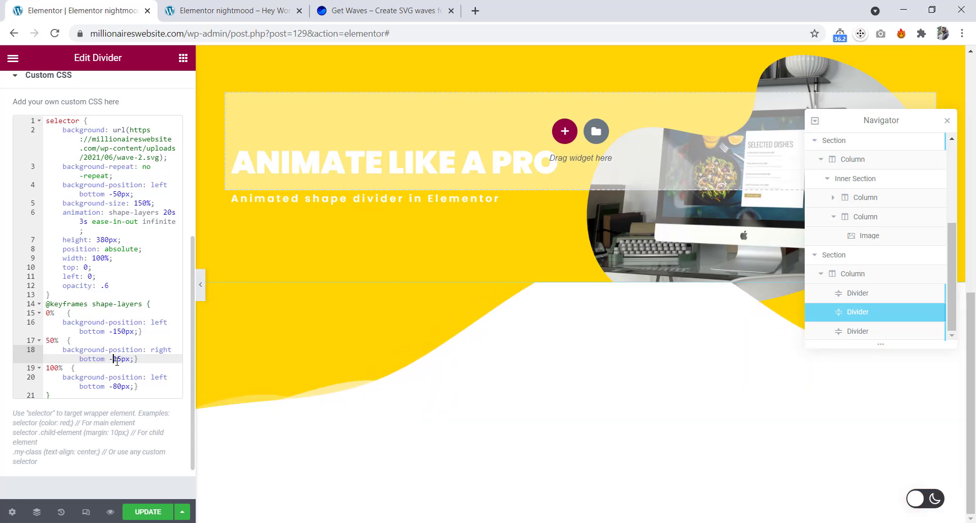
key(Right)
text(0)
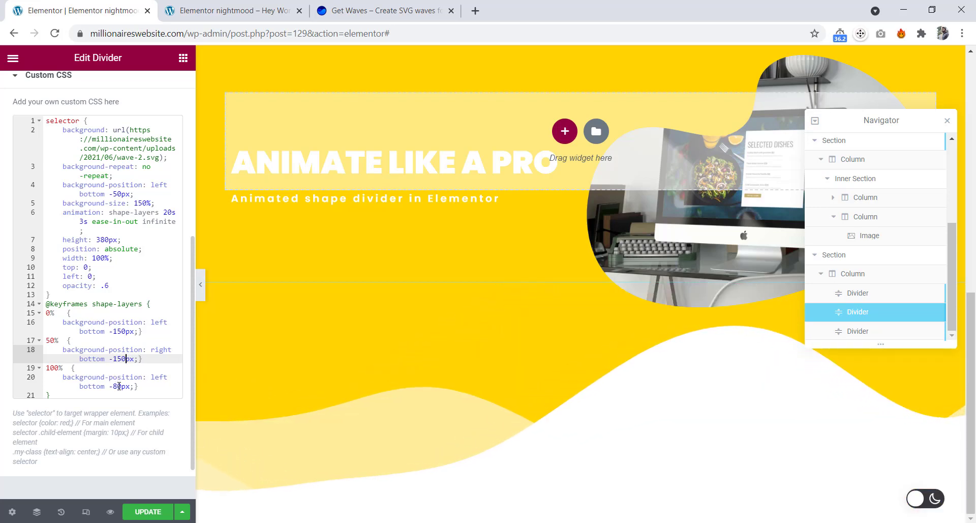
click(118, 387)
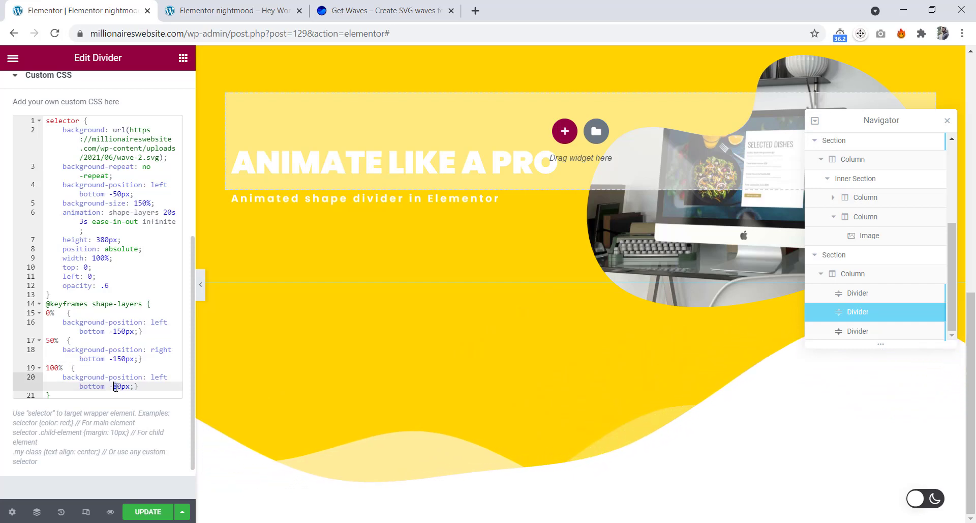
key(Delete)
text(15)
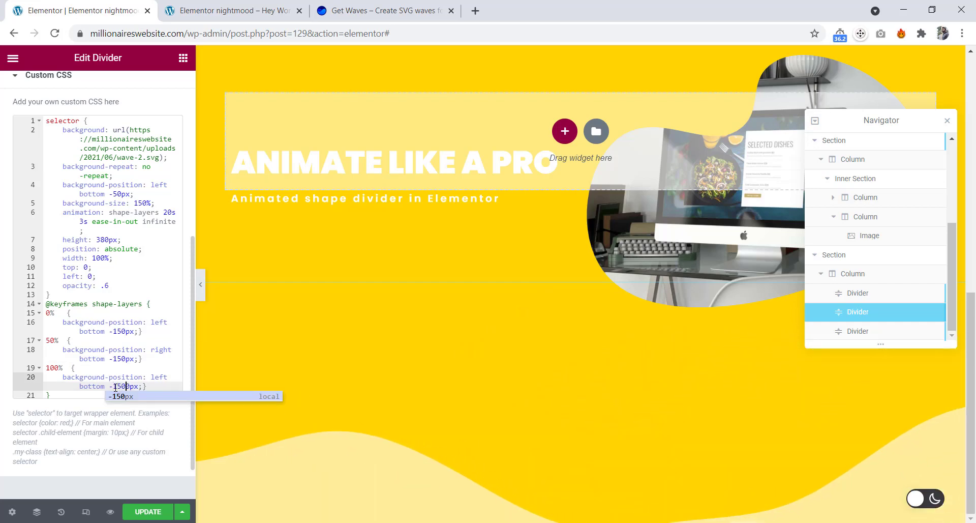
Open the last wave divider's custom CSS and set its background-size to 150%.
click(875, 333)
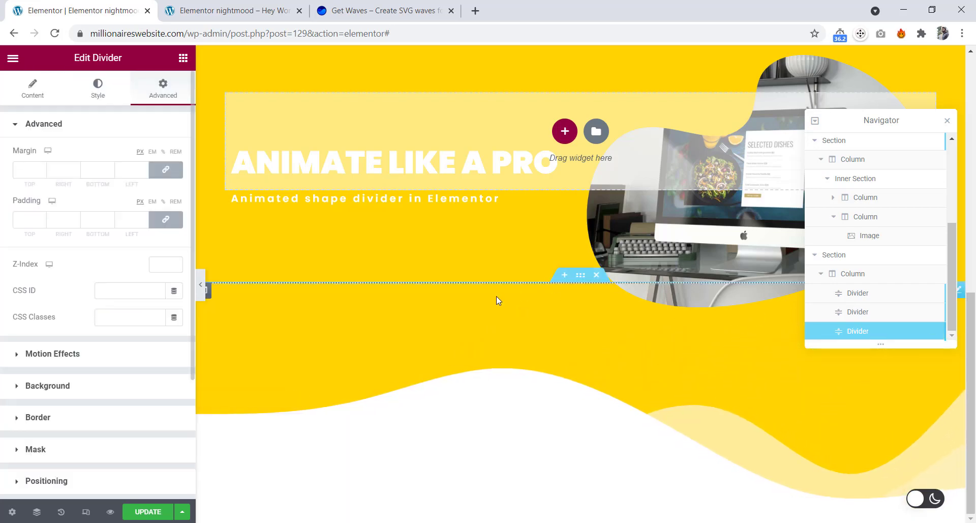
scroll(97, 371, down, 3)
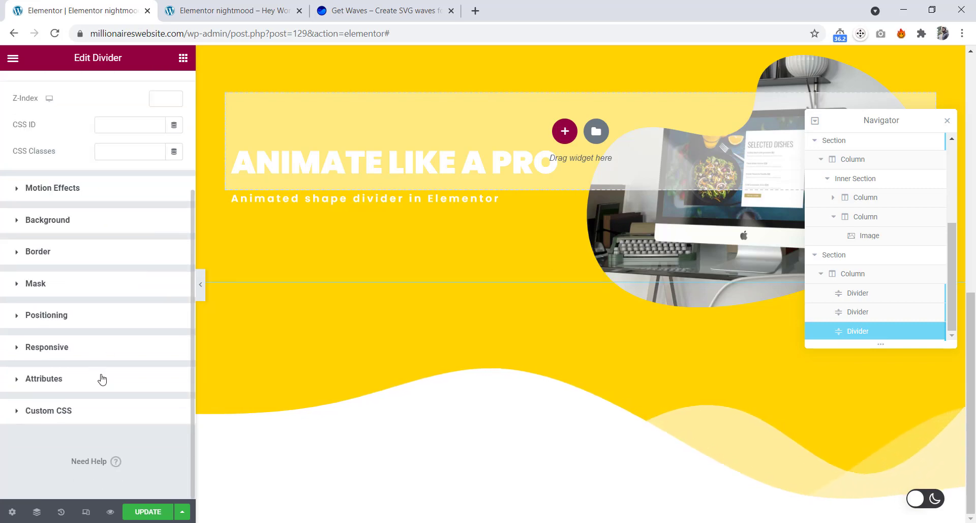
click(115, 409)
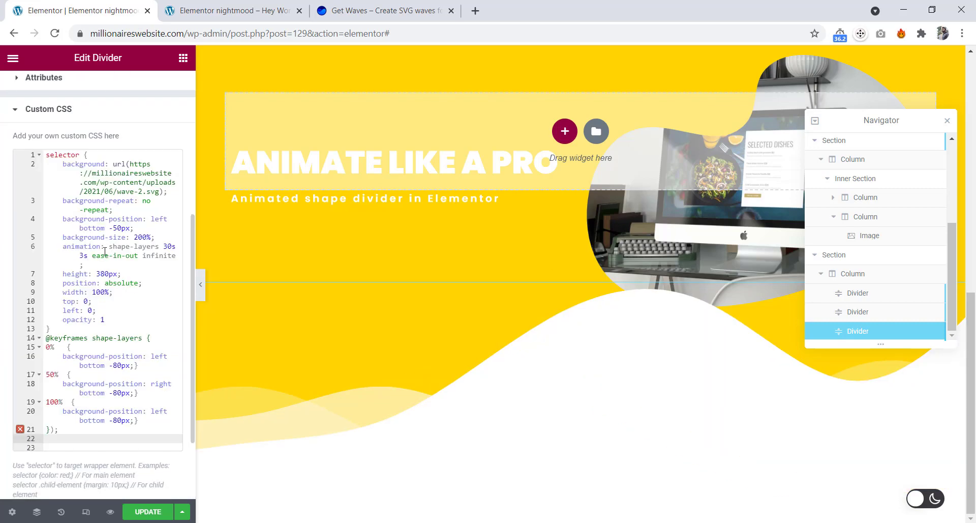
click(144, 237)
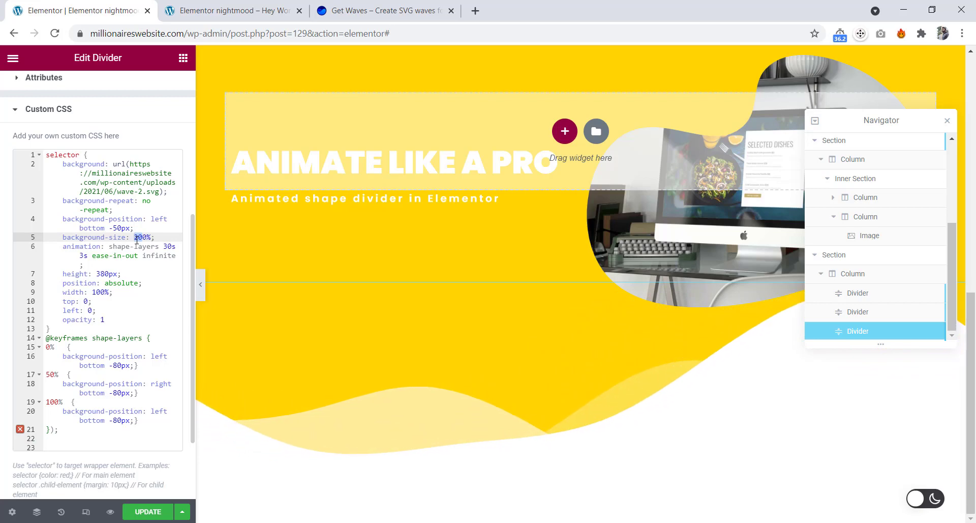
text(15)
Set the bottom offset of the last divider's 0%, 50% and 100% shape-layers keyframes to -150px.
click(114, 365)
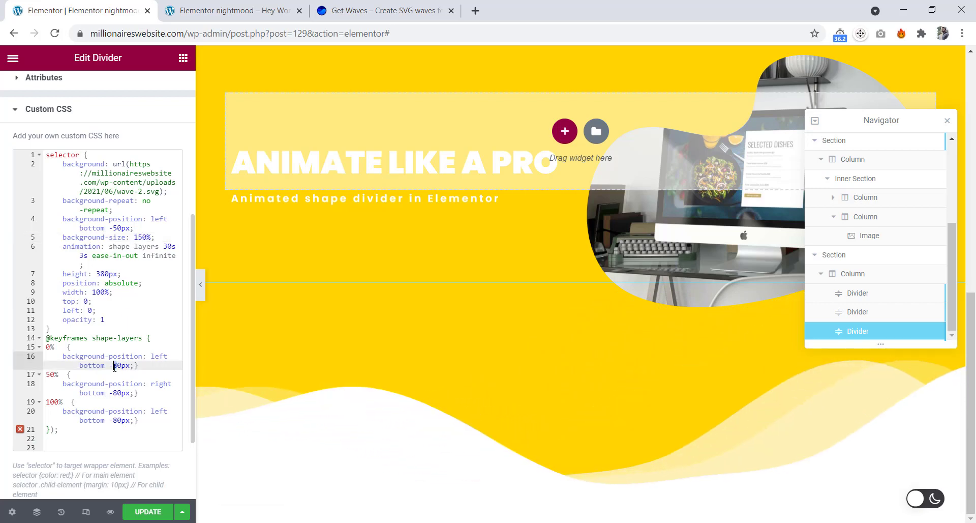
key(Delete)
text(150)
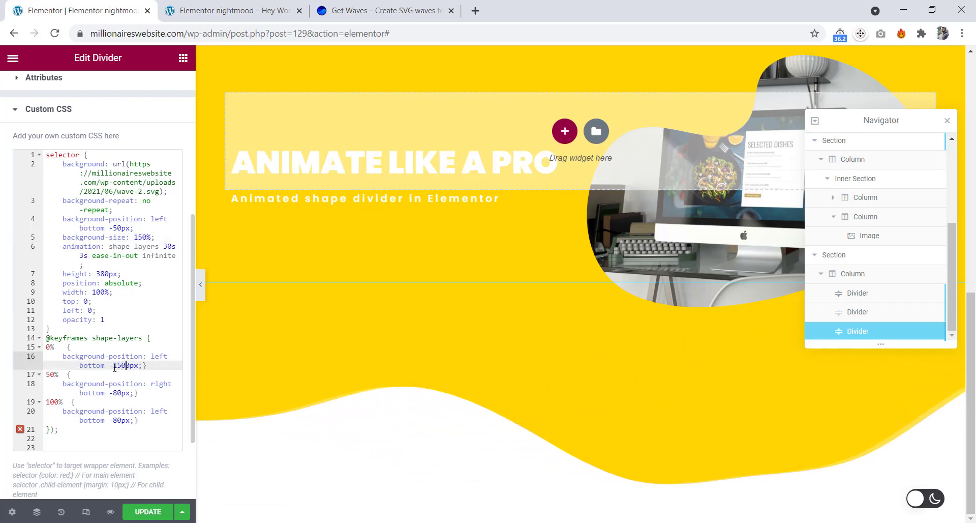
key(BackSpace)
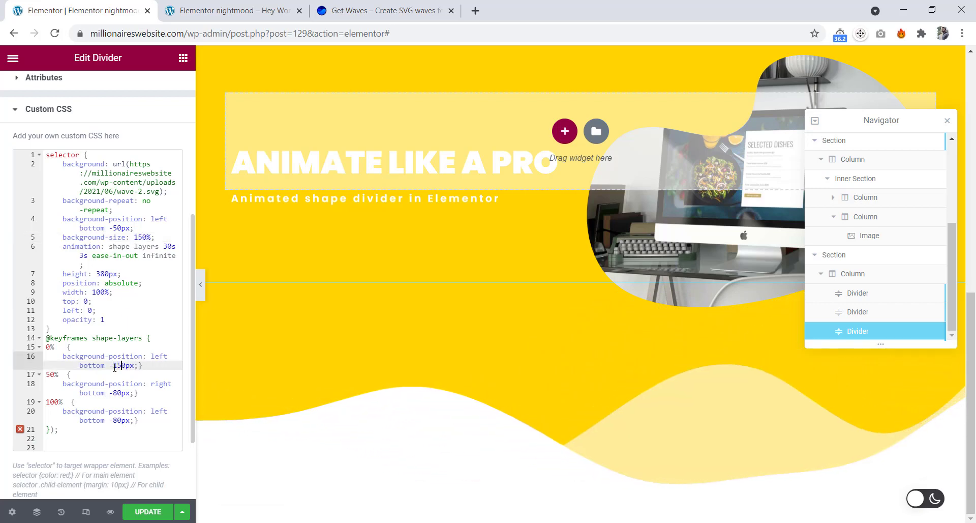
click(118, 393)
key(BackSpace)
text(15)
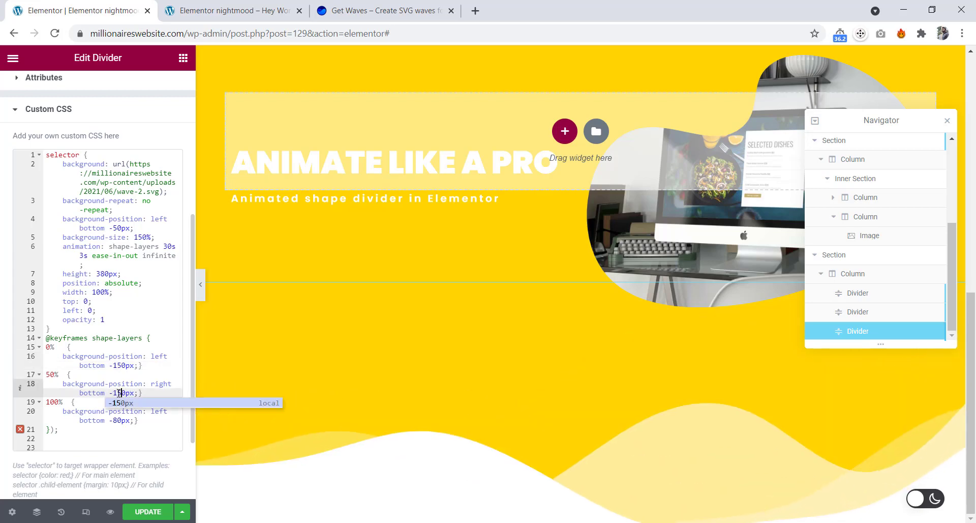
click(119, 420)
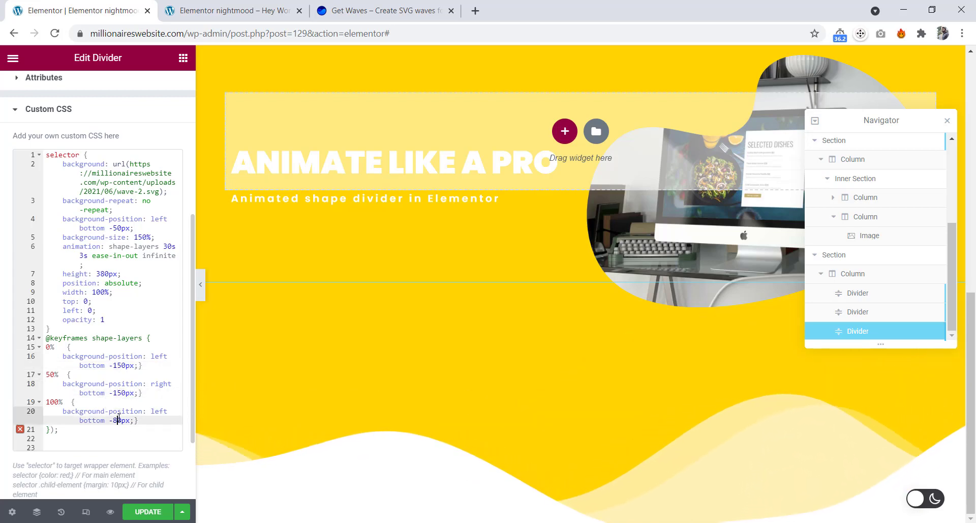
key(BackSpace)
text(15)
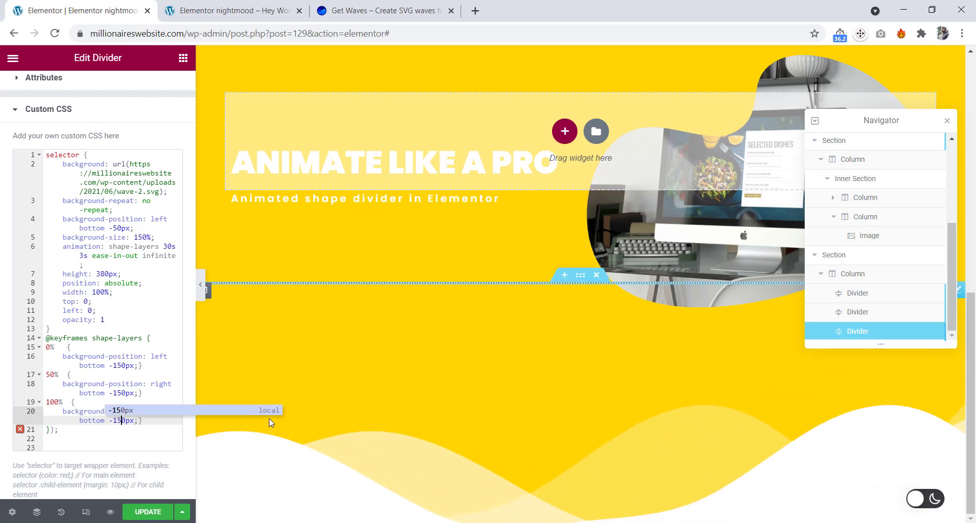
Update the page with the new wave size and offsets, and switch to the page preview.
click(149, 512)
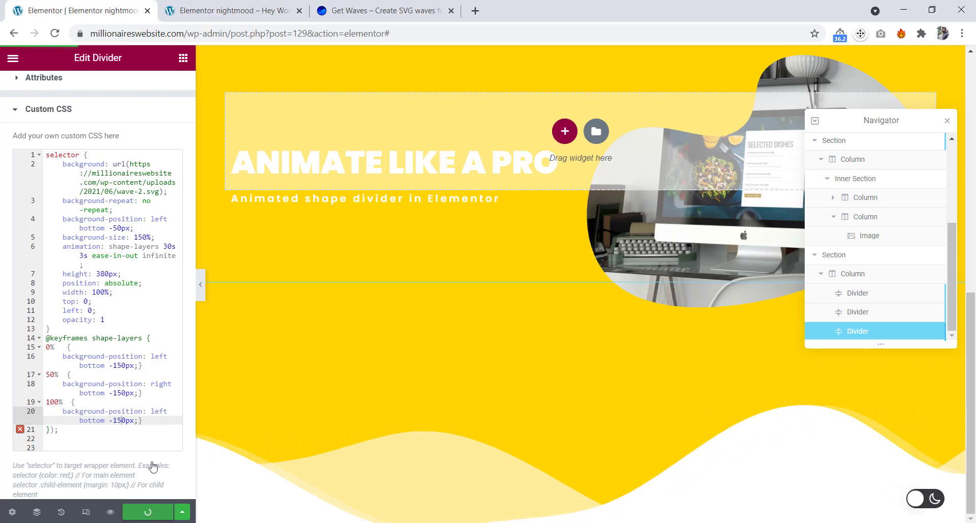
click(235, 9)
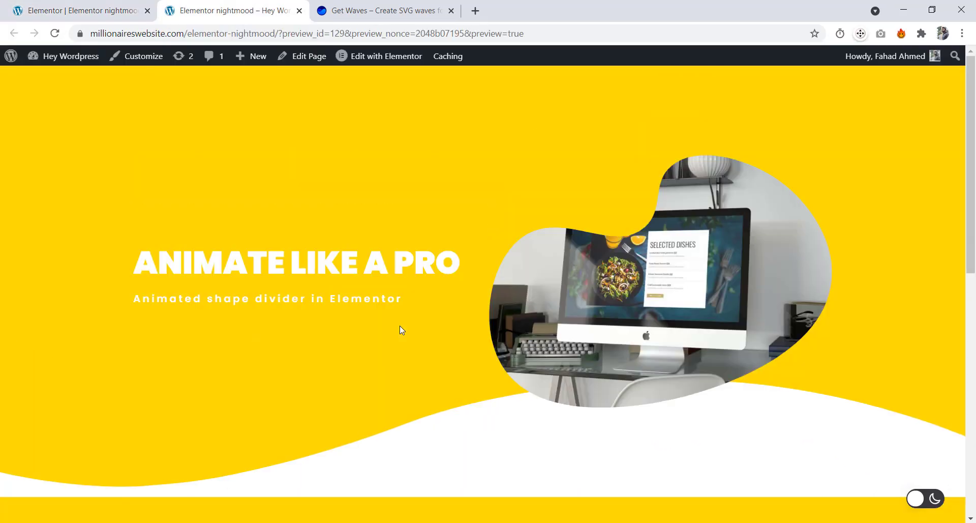